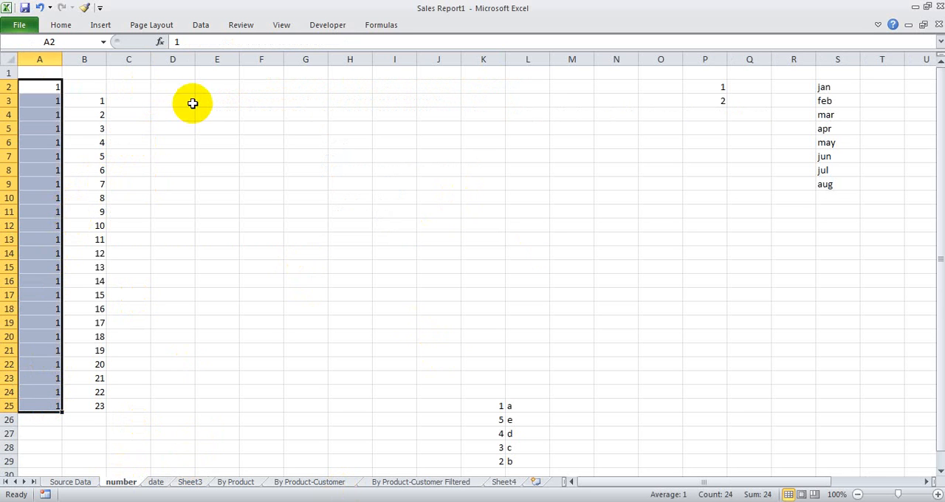
{"action": "left_click", "coordinate": [191, 103]}
{"action": "type", "text": "1"}
{"action": "left_click", "coordinate": [169, 126]}
{"action": "type", "text": "11"}
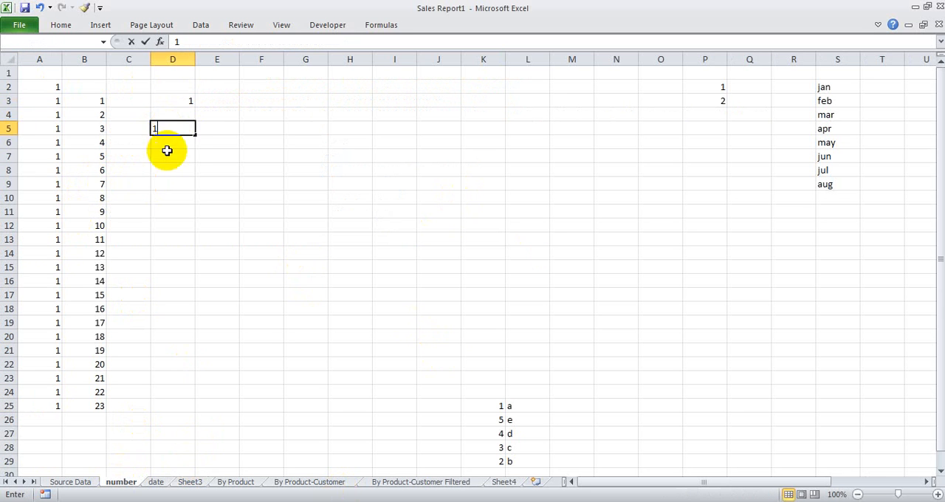
{"action": "left_click", "coordinate": [166, 152]}
{"action": "type", "text": "1"}
{"action": "left_click_drag", "start_coordinate": [179, 104], "coordinate": [185, 175]}
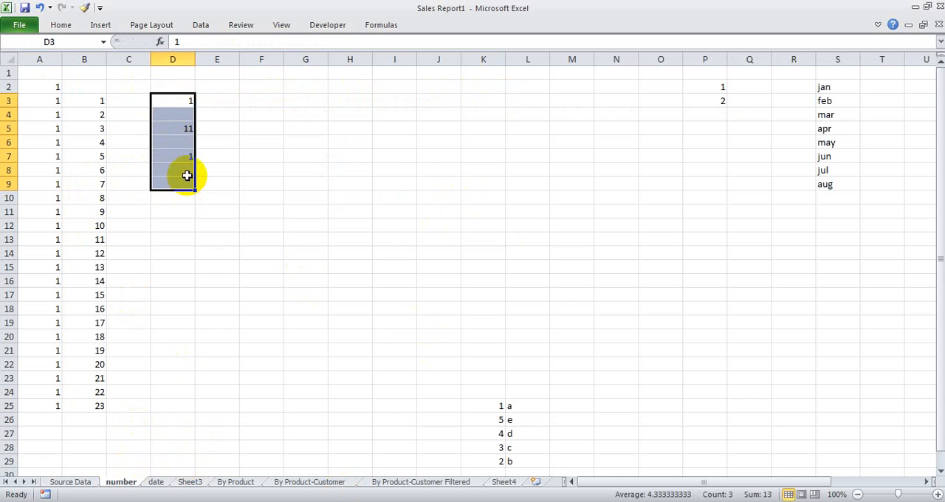
{"action": "key", "text": "Delete"}
Step: Enter 1 in cell D3 and fill that value down the column through D23
{"action": "left_click", "coordinate": [178, 106]}
{"action": "type", "text": "1"}
{"action": "key", "text": "Return"}
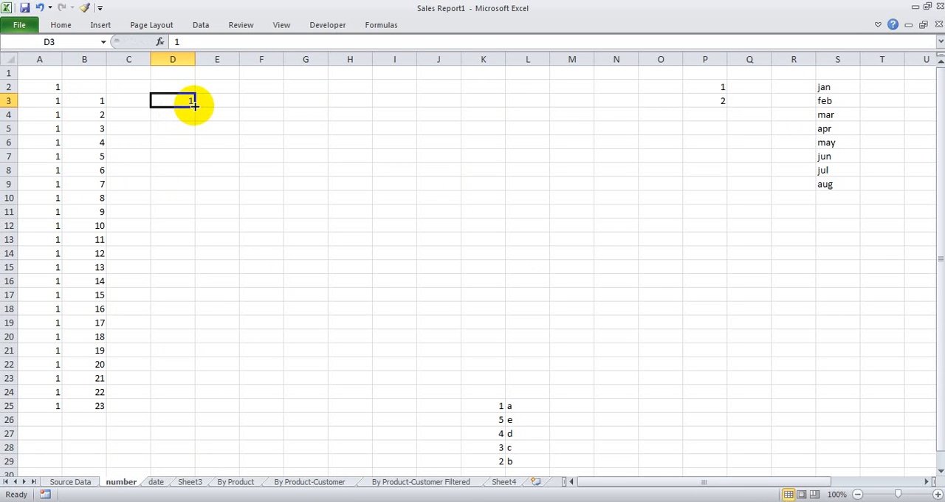
{"action": "left_click_drag", "start_coordinate": [193, 106], "coordinate": [207, 375]}
Step: Fill the value in D3 across row 3 through J3
{"action": "left_click", "coordinate": [187, 103]}
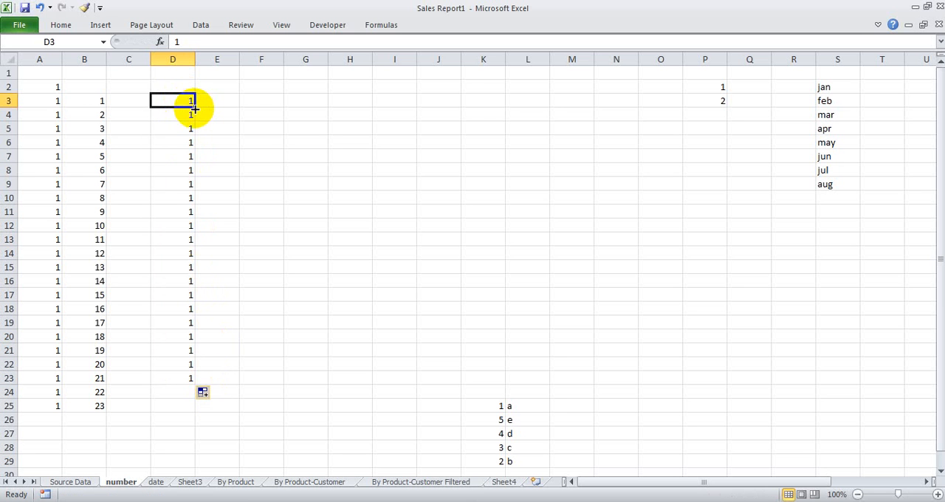
{"action": "left_click_drag", "start_coordinate": [194, 108], "coordinate": [456, 110]}
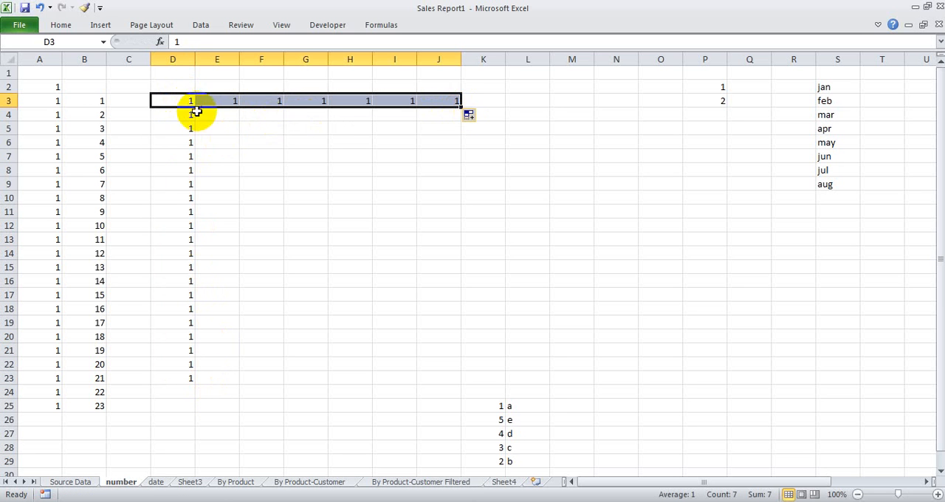
{"action": "left_click_drag", "start_coordinate": [170, 96], "coordinate": [178, 336]}
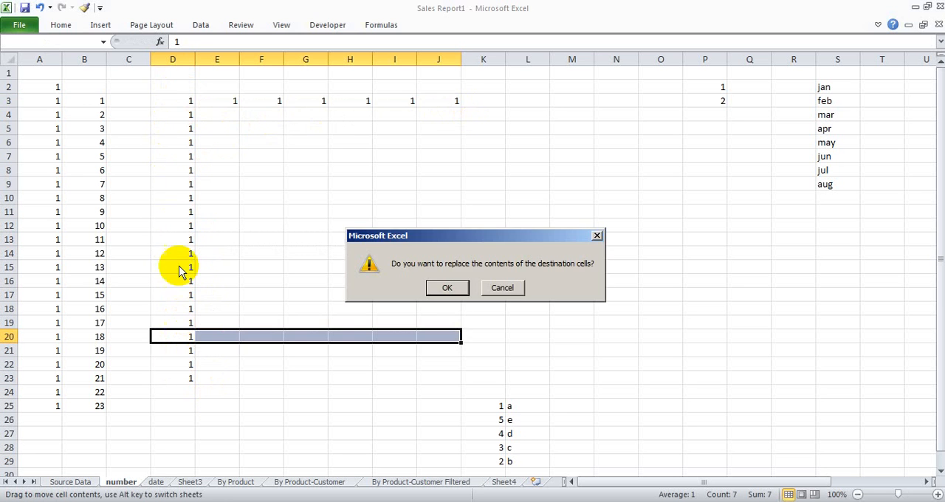
{"action": "left_click", "coordinate": [500, 287]}
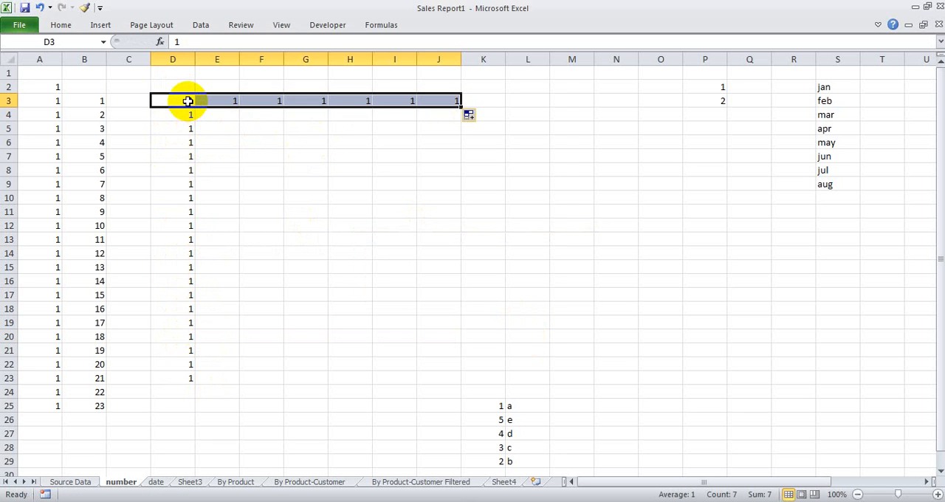
Step: Clear the contents of the range D1:J23
{"action": "left_click_drag", "start_coordinate": [173, 73], "coordinate": [430, 373]}
{"action": "key", "text": "Delete"}
{"action": "left_click", "coordinate": [144, 169]}
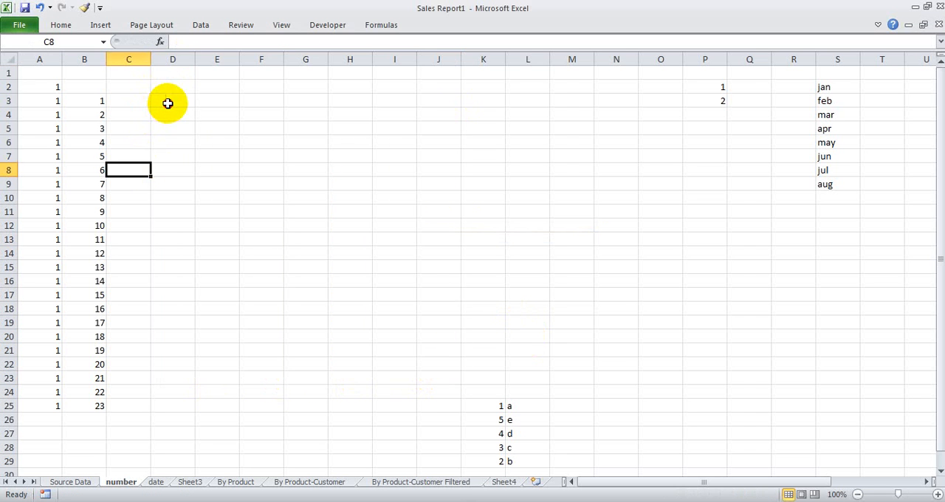
Step: Enter the numbers 1, 2 and 3 one by one in cells D3, D4 and D5
{"action": "left_click", "coordinate": [166, 101]}
{"action": "type", "text": "1"}
{"action": "left_click", "coordinate": [169, 115]}
{"action": "type", "text": "2"}
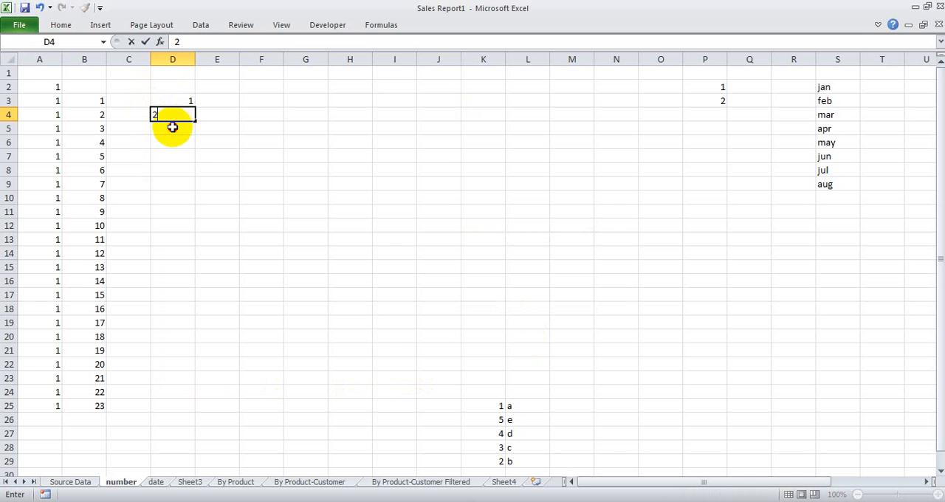
{"action": "left_click", "coordinate": [169, 128]}
{"action": "type", "text": "3"}
{"action": "left_click", "coordinate": [182, 141]}
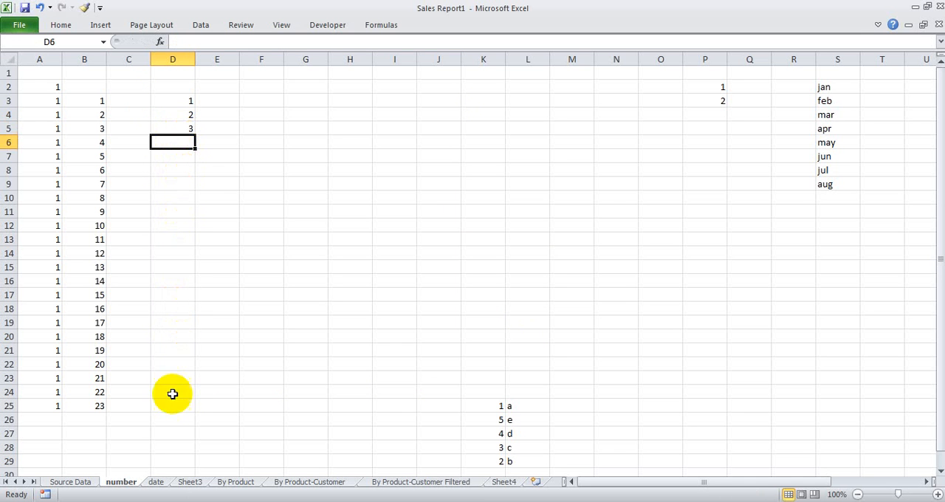
{"action": "left_click", "coordinate": [181, 435]}
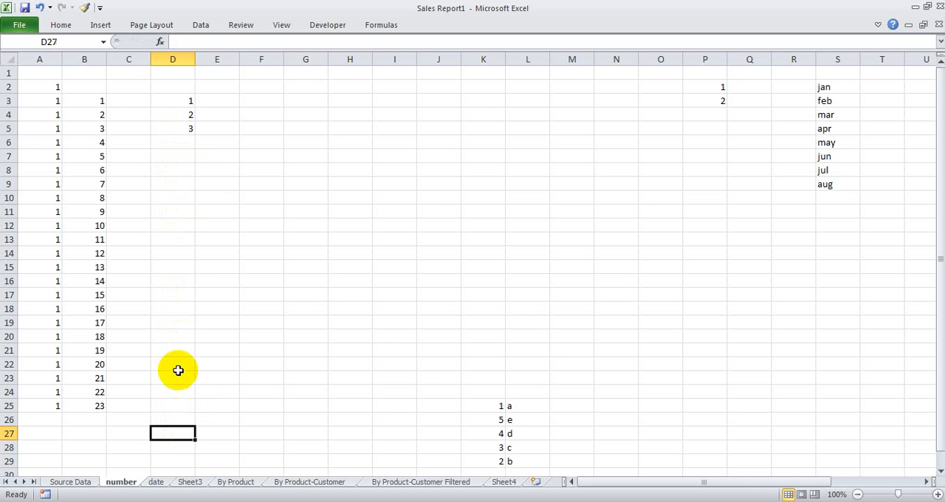
{"action": "left_click", "coordinate": [182, 140]}
{"action": "left_click_drag", "start_coordinate": [178, 101], "coordinate": [180, 126]}
Step: Enter 1 in F3 and 2 in F4, and extend them as a number series down column F to 30
{"action": "left_click", "coordinate": [263, 100]}
{"action": "type", "text": "1"}
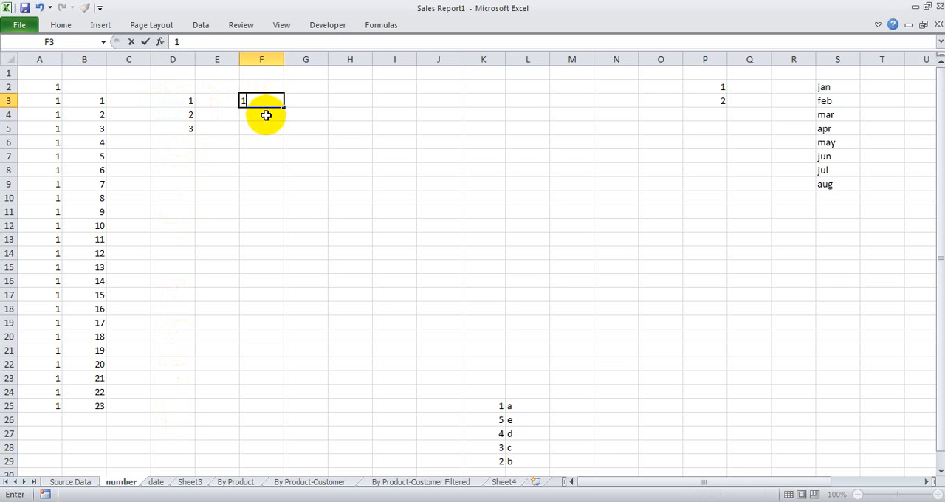
{"action": "key", "text": "Return"}
{"action": "type", "text": "2"}
{"action": "left_click", "coordinate": [269, 101]}
{"action": "left_click", "coordinate": [271, 123]}
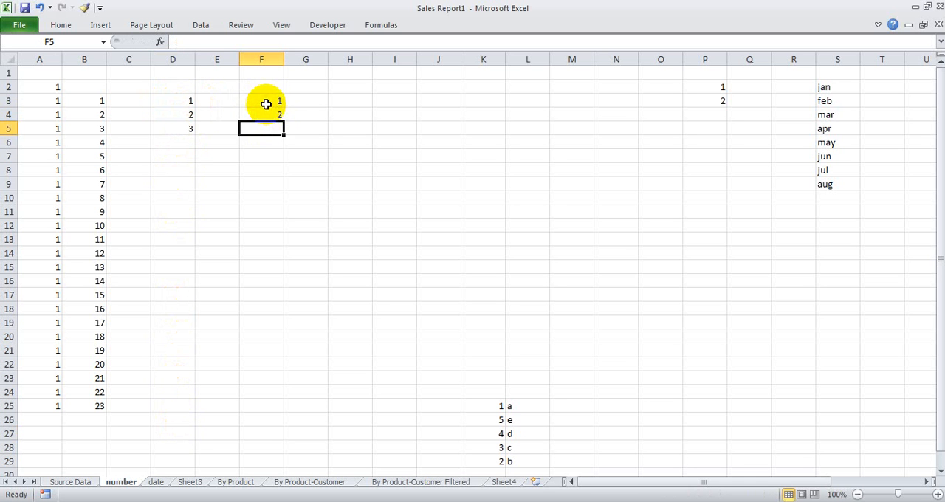
{"action": "left_click_drag", "start_coordinate": [263, 101], "coordinate": [282, 440]}
{"action": "scroll", "coordinate": [289, 300], "scroll_direction": "up", "scroll_amount": 2}
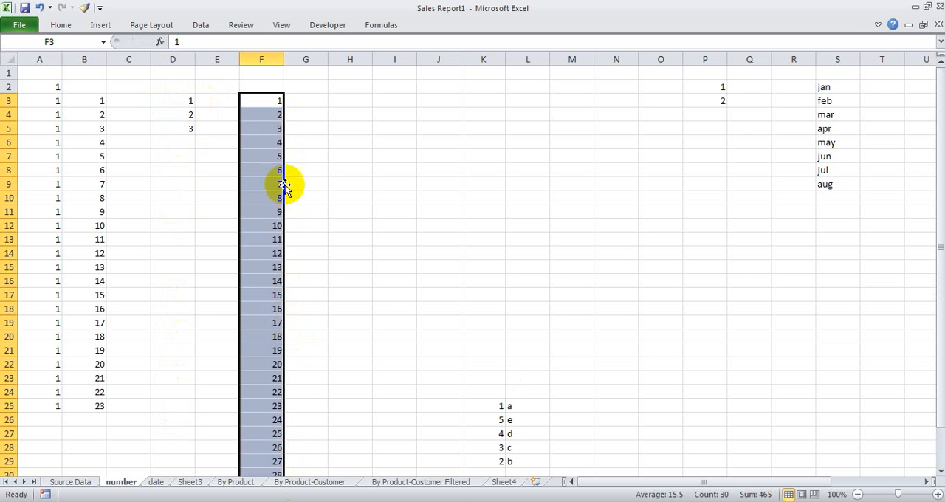
Step: Enter jan in J3, fill the month series down column J through December, and clear the surplus entry in J15
{"action": "left_click", "coordinate": [437, 99]}
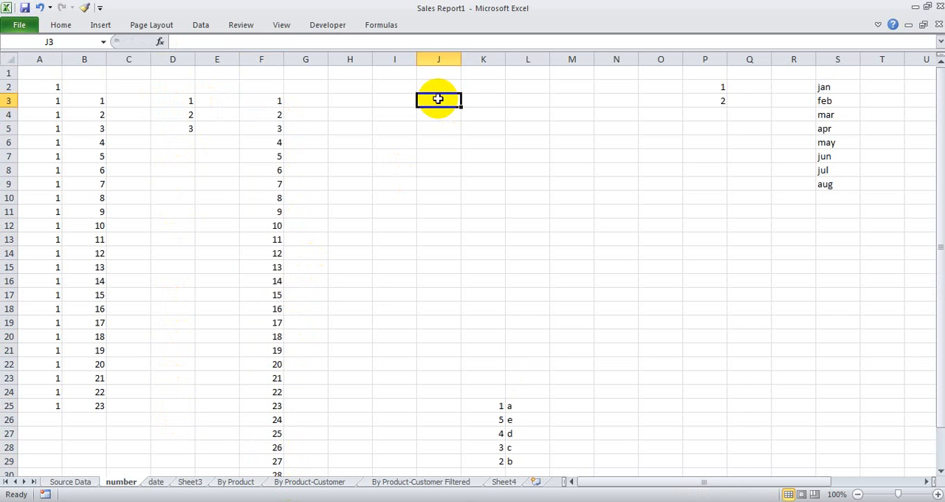
{"action": "type", "text": "jan"}
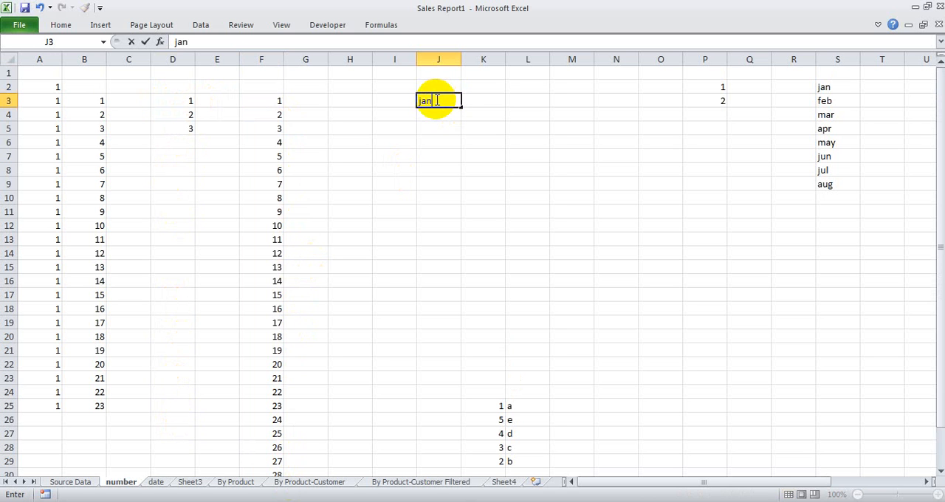
{"action": "key", "text": "Return"}
{"action": "left_click", "coordinate": [441, 101]}
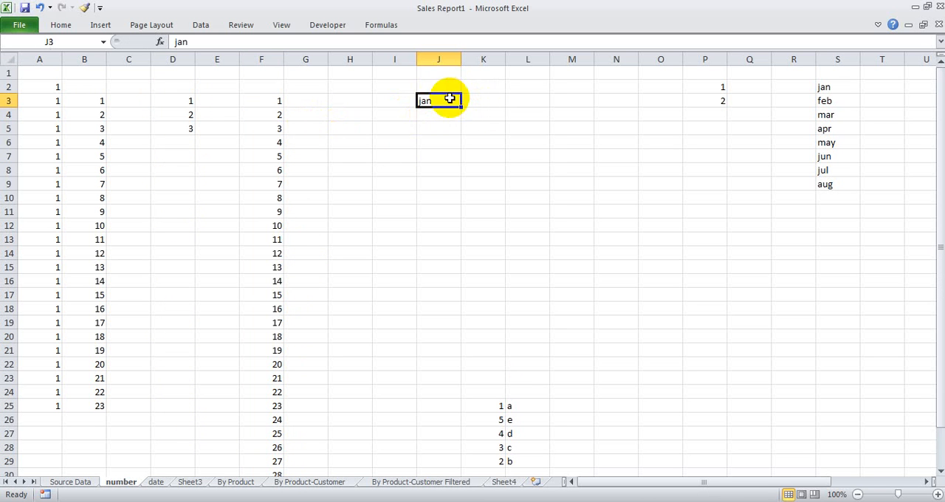
{"action": "left_click_drag", "start_coordinate": [462, 108], "coordinate": [447, 266]}
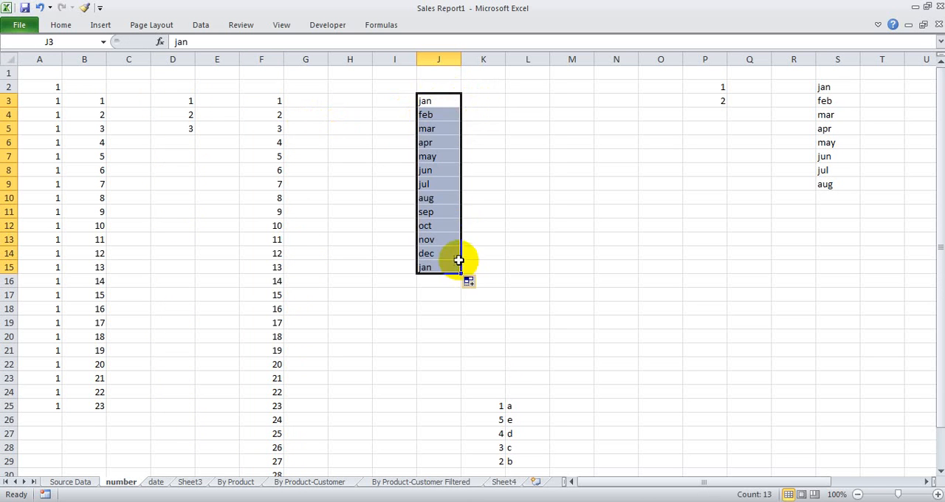
{"action": "left_click", "coordinate": [443, 269]}
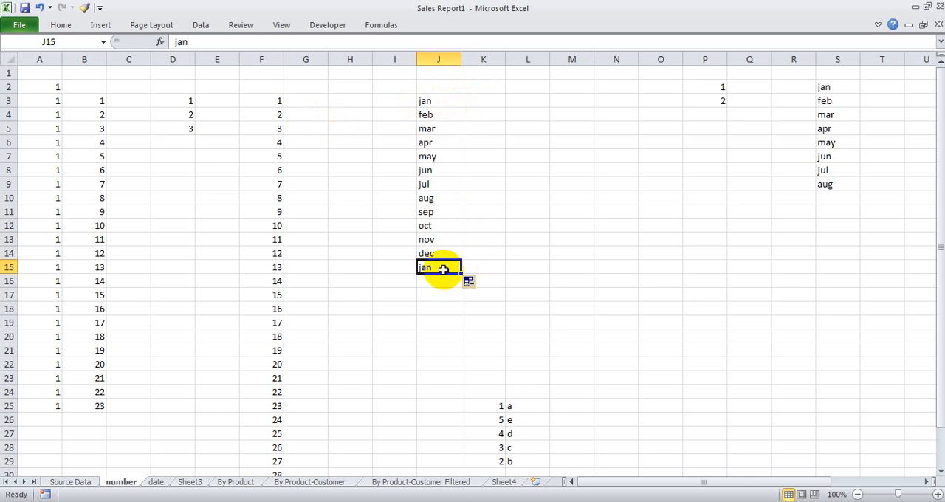
{"action": "key", "text": "Delete"}
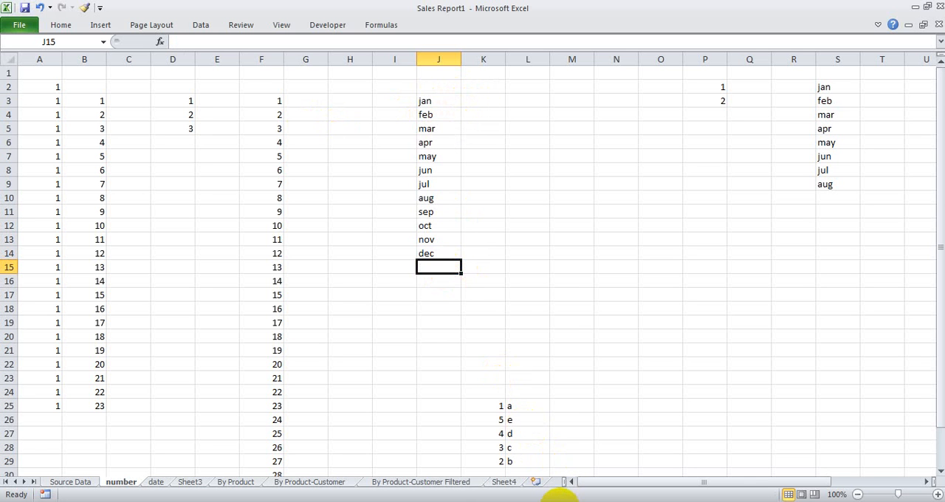
Step: Enter the unsorted values 1, 3, 2, 4 and 5 in cells N20 through N24
{"action": "left_click", "coordinate": [509, 266]}
{"action": "scroll", "coordinate": [508, 265], "scroll_direction": "down", "scroll_amount": 1}
{"action": "scroll", "coordinate": [508, 266], "scroll_direction": "up", "scroll_amount": 1}
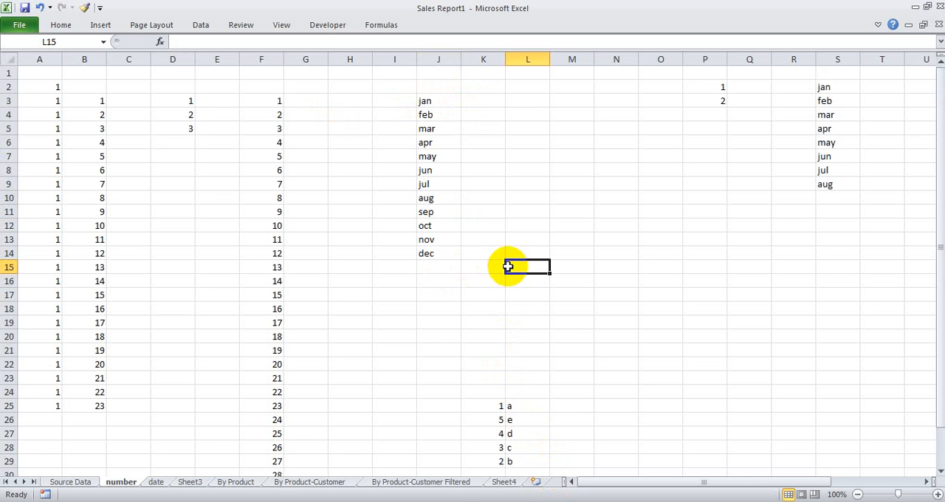
{"action": "scroll", "coordinate": [508, 267], "scroll_direction": "down", "scroll_amount": 4}
{"action": "left_click", "coordinate": [621, 166]}
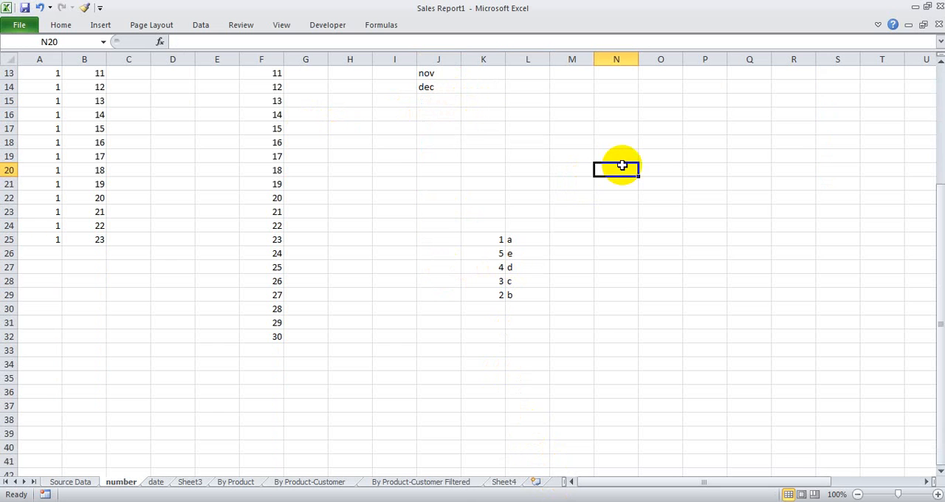
{"action": "type", "text": "1"}
{"action": "left_click", "coordinate": [622, 200]}
{"action": "type", "text": "2"}
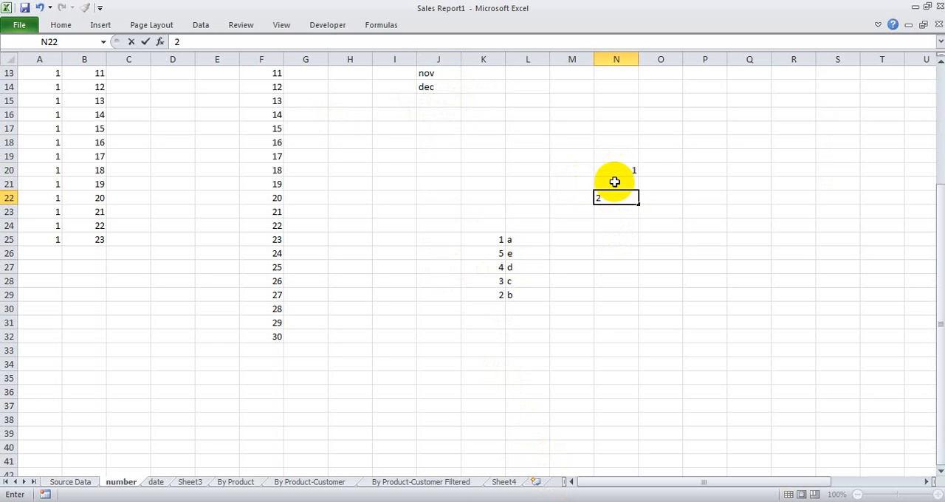
{"action": "left_click", "coordinate": [613, 183]}
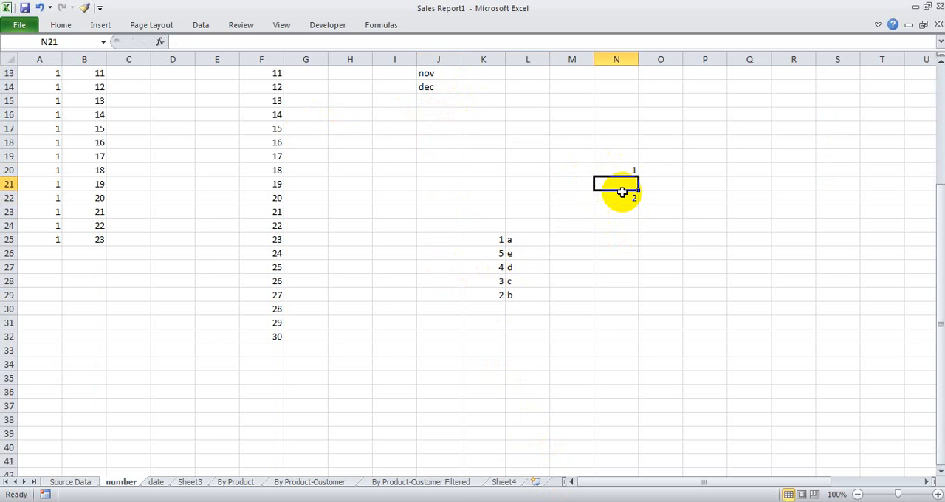
{"action": "type", "text": "3"}
{"action": "left_click", "coordinate": [618, 214]}
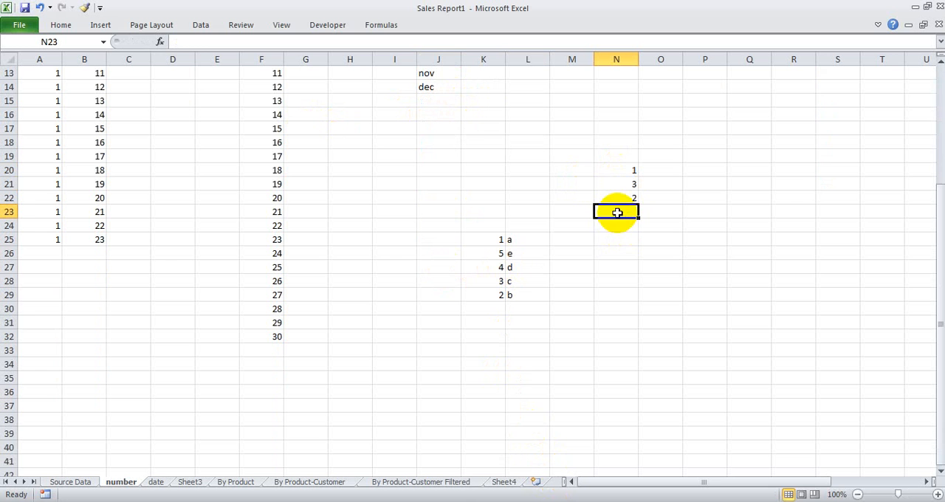
{"action": "type", "text": "4"}
{"action": "left_click", "coordinate": [610, 225]}
{"action": "type", "text": "5"}
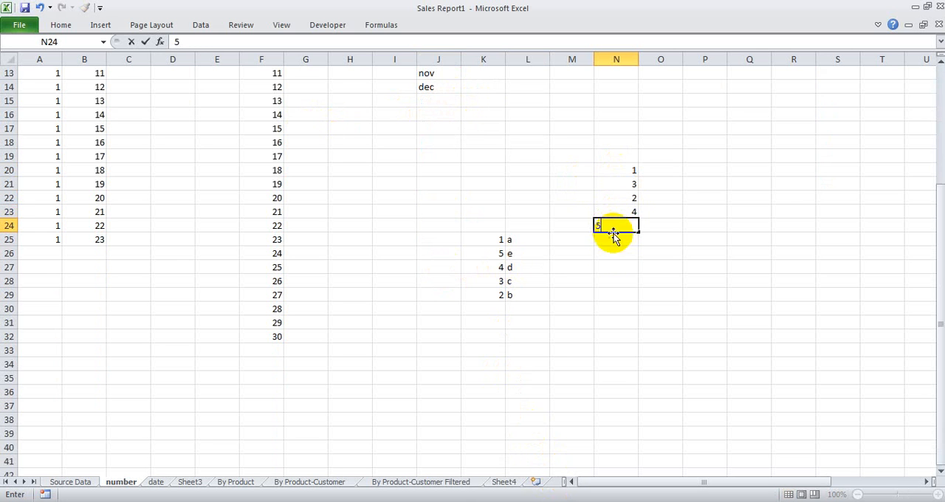
{"action": "left_click", "coordinate": [616, 253]}
Step: Sort the number list in N20:N25 from smallest to largest
{"action": "left_click_drag", "start_coordinate": [620, 169], "coordinate": [620, 183]}
{"action": "left_click_drag", "start_coordinate": [618, 249], "coordinate": [618, 242]}
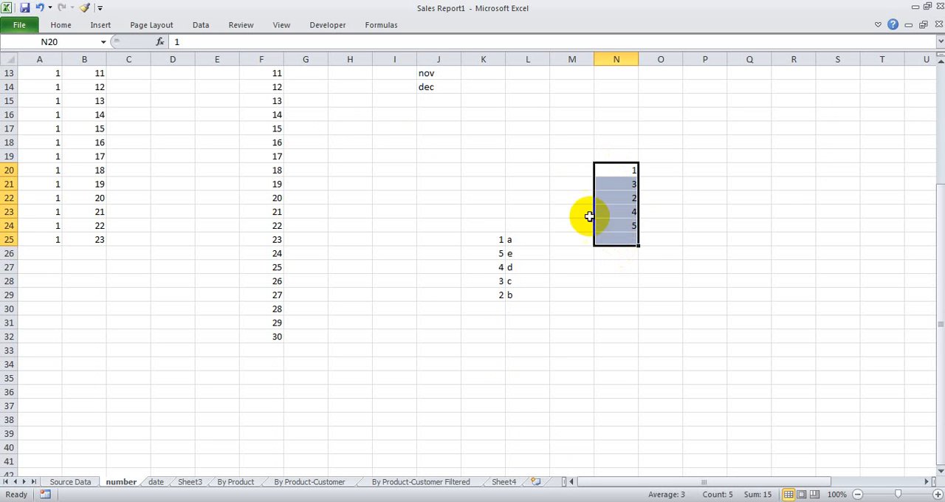
{"action": "left_click", "coordinate": [877, 26]}
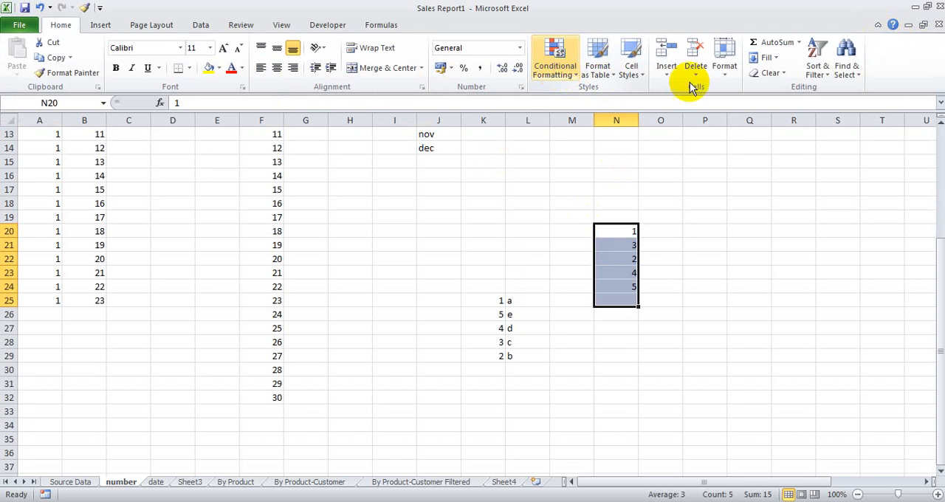
{"action": "left_click", "coordinate": [816, 70]}
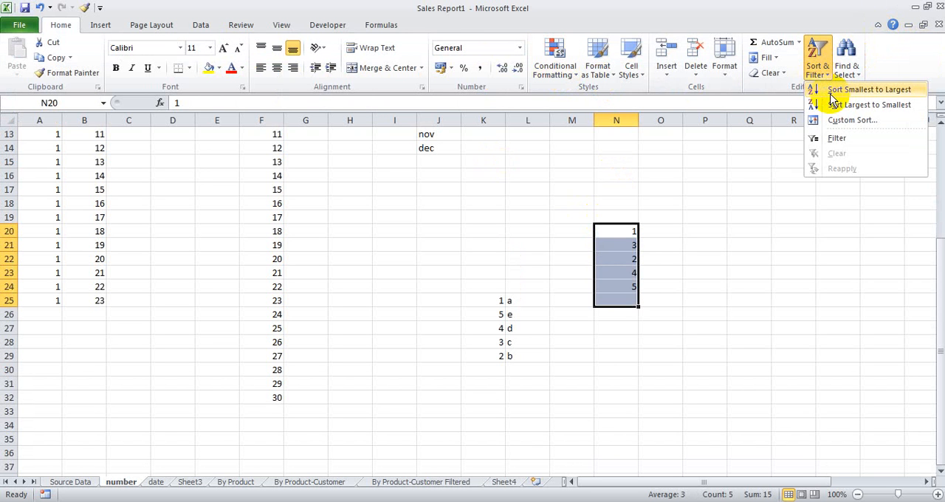
{"action": "left_click", "coordinate": [831, 90]}
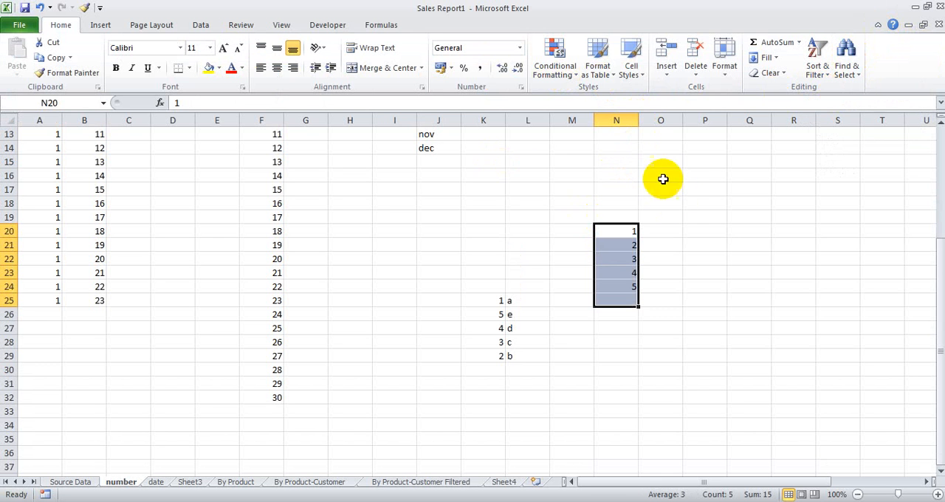
Step: Sort the number list in N20:N26 from largest to smallest
{"action": "left_click_drag", "start_coordinate": [614, 230], "coordinate": [626, 316]}
{"action": "left_click", "coordinate": [817, 71]}
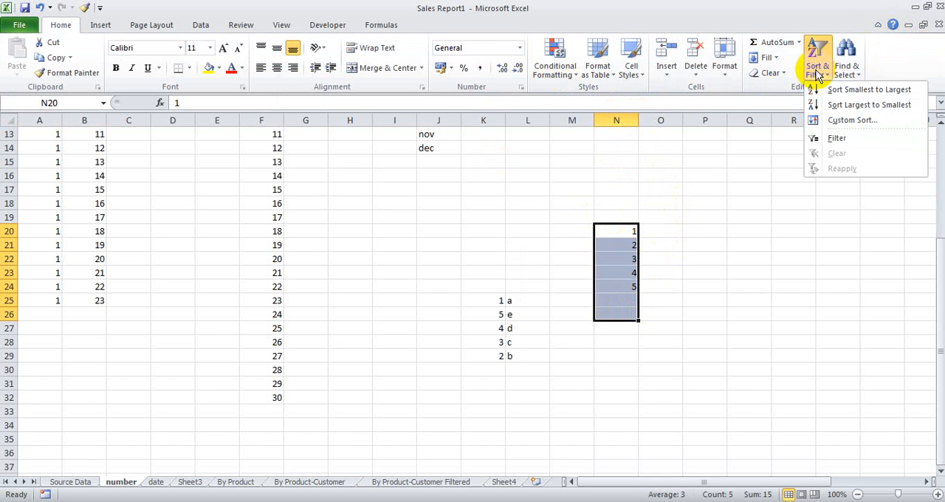
{"action": "left_click", "coordinate": [851, 106]}
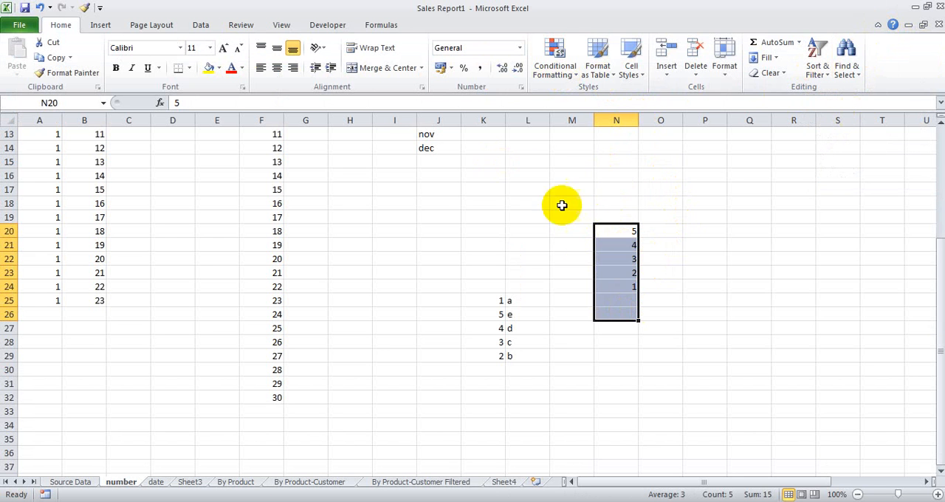
{"action": "left_click", "coordinate": [631, 275]}
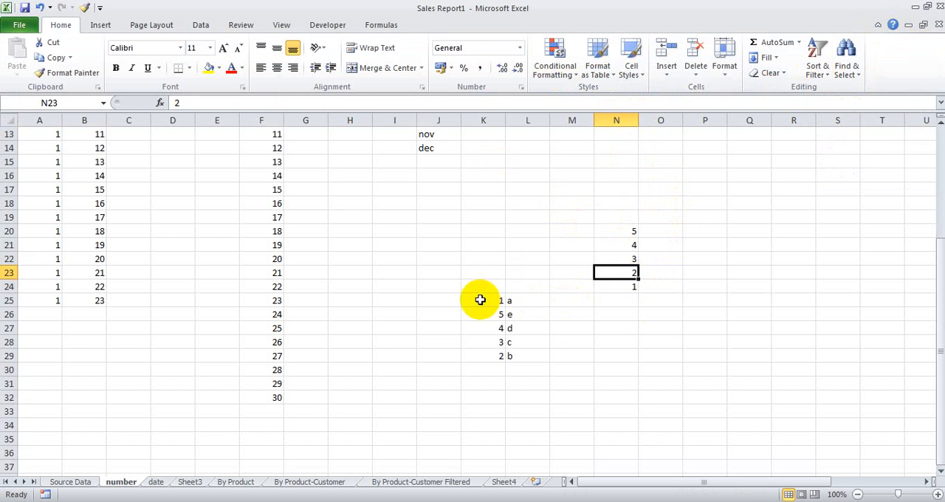
Step: Sort the two-column list in K25:L29 from smallest to largest
{"action": "left_click_drag", "start_coordinate": [480, 299], "coordinate": [526, 380]}
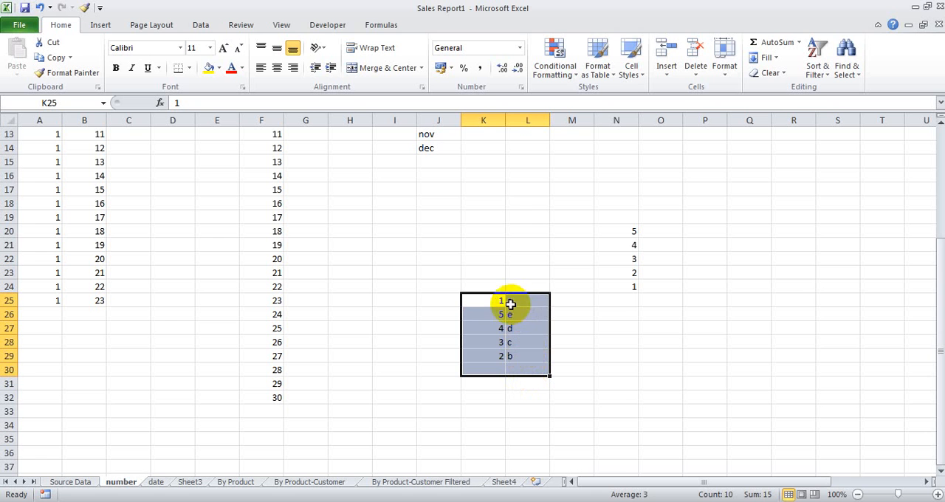
{"action": "left_click", "coordinate": [489, 342]}
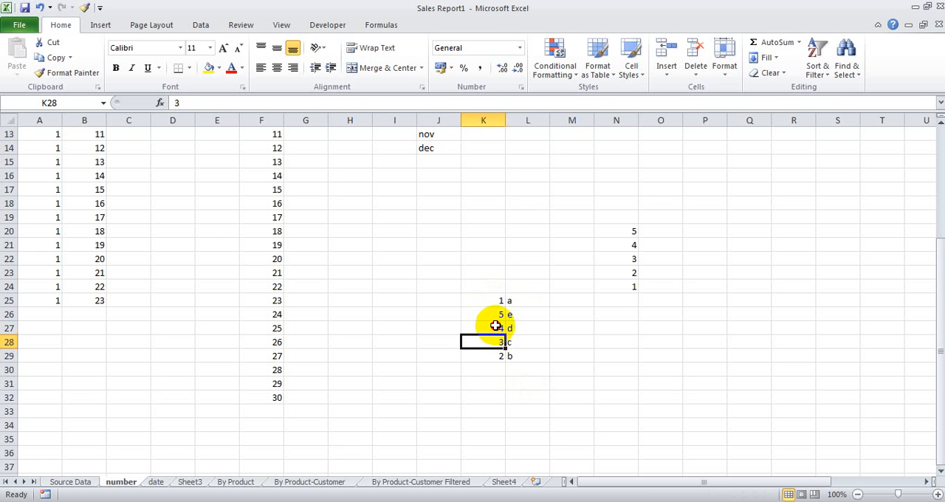
{"action": "left_click", "coordinate": [492, 314]}
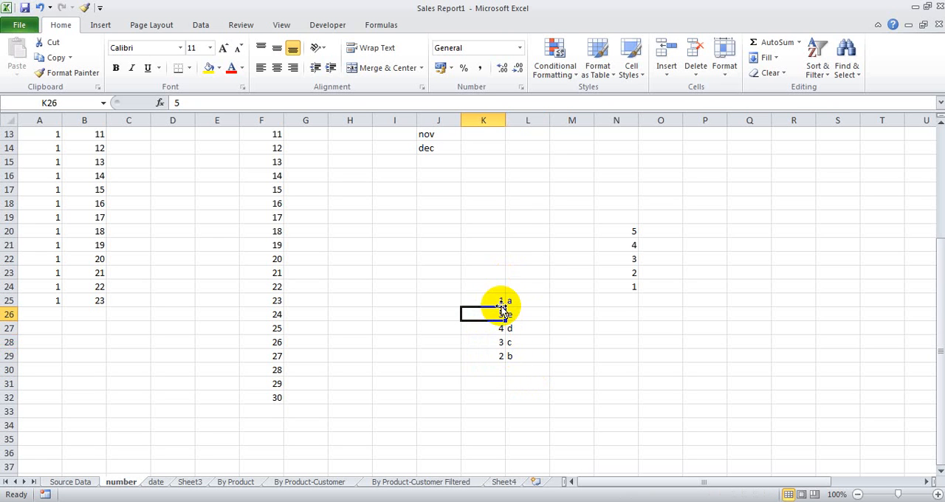
{"action": "left_click_drag", "start_coordinate": [489, 303], "coordinate": [528, 370]}
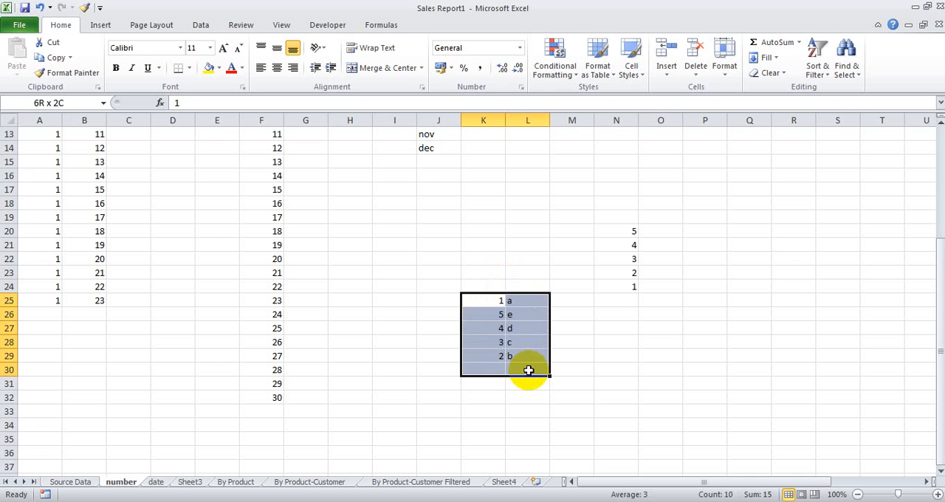
{"action": "left_click_drag", "start_coordinate": [493, 302], "coordinate": [491, 359]}
{"action": "left_click", "coordinate": [514, 299]}
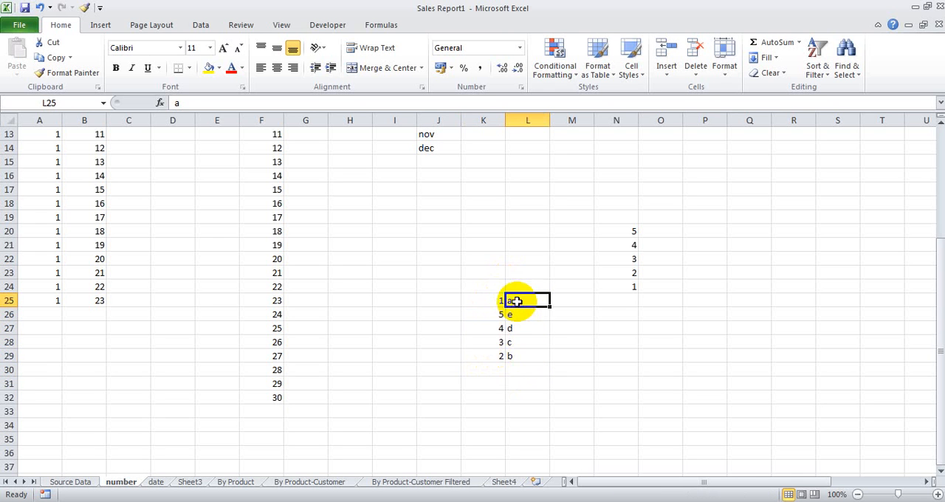
{"action": "left_click_drag", "start_coordinate": [493, 300], "coordinate": [523, 355]}
{"action": "left_click", "coordinate": [815, 74]}
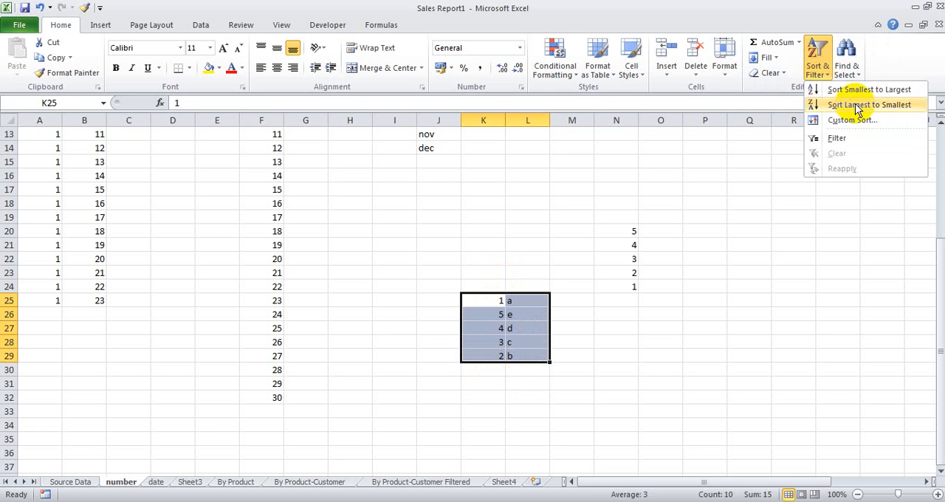
{"action": "left_click", "coordinate": [848, 91]}
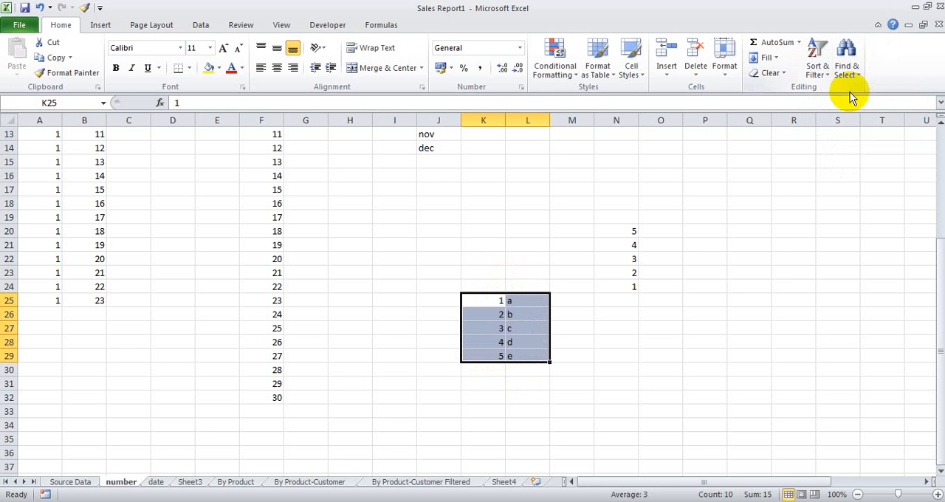
Step: Sort the number and letter pairs in K25:L29 from largest to smallest
{"action": "left_click", "coordinate": [817, 59]}
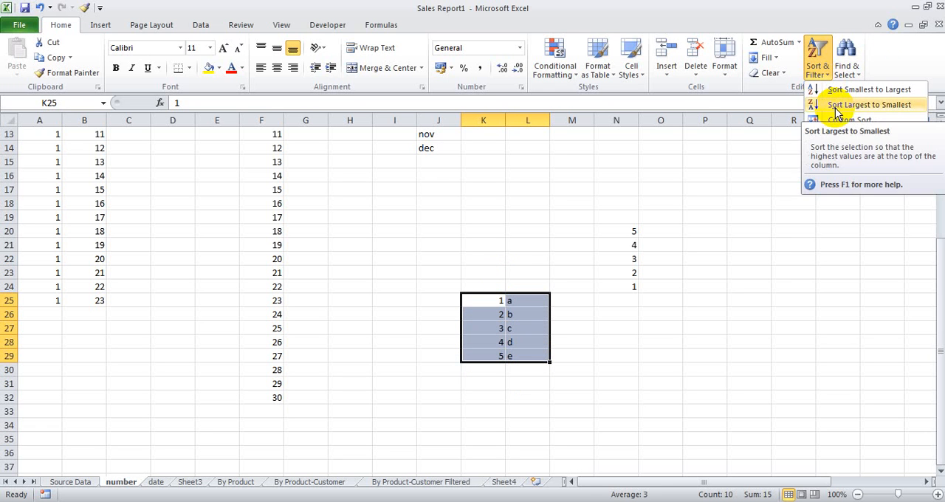
{"action": "left_click", "coordinate": [838, 108]}
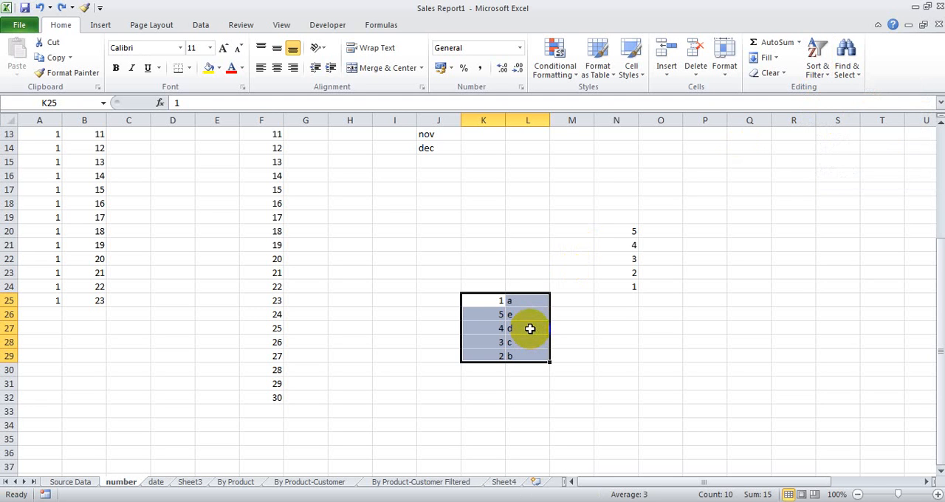
{"action": "left_click", "coordinate": [529, 327]}
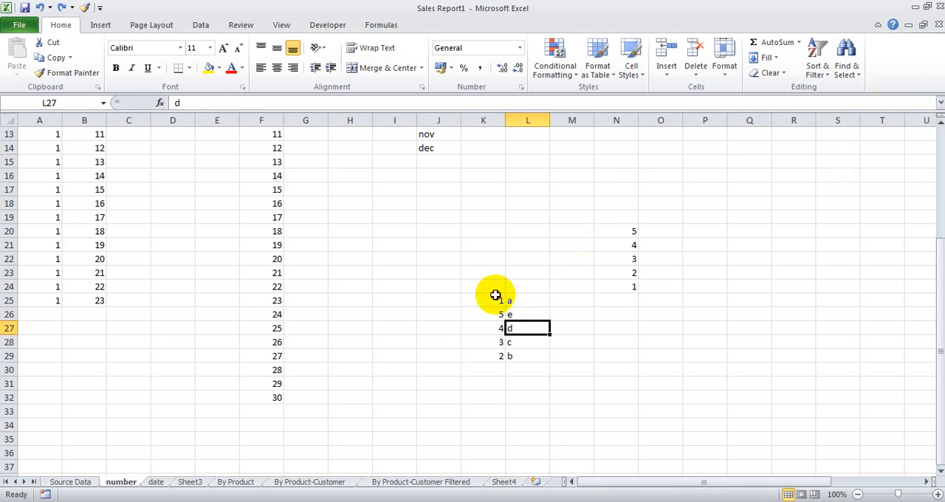
Step: Custom sort K25:K29 with the selection expanded to the adjacent data, sorting by Column L on Values in A to Z order
{"action": "left_click_drag", "start_coordinate": [491, 295], "coordinate": [492, 358]}
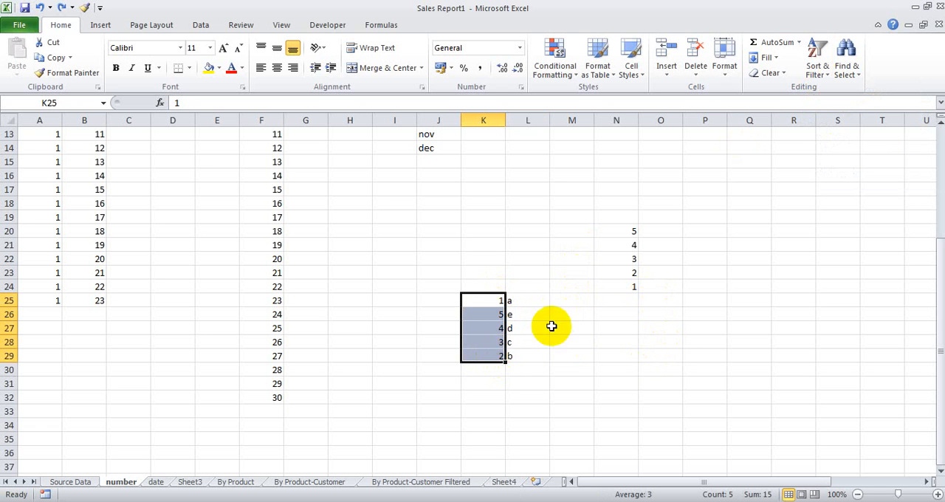
{"action": "left_click", "coordinate": [806, 80]}
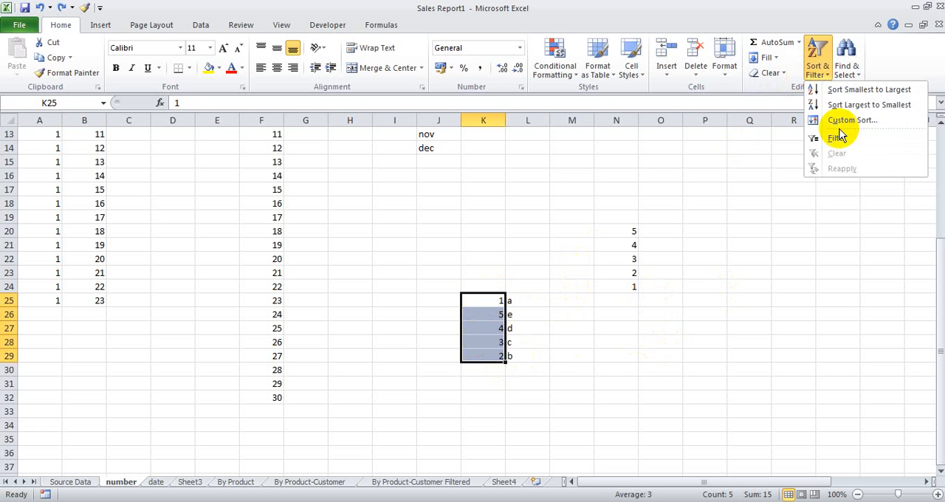
{"action": "left_click", "coordinate": [831, 120]}
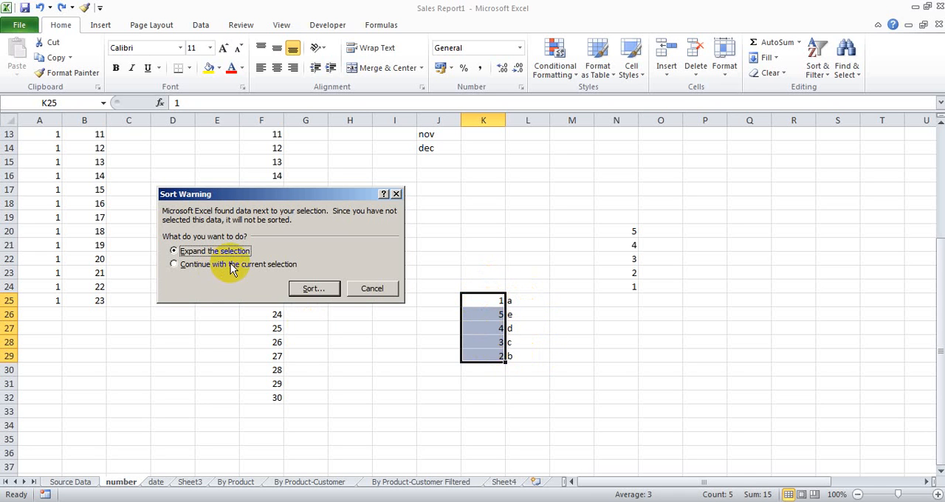
{"action": "left_click", "coordinate": [312, 290]}
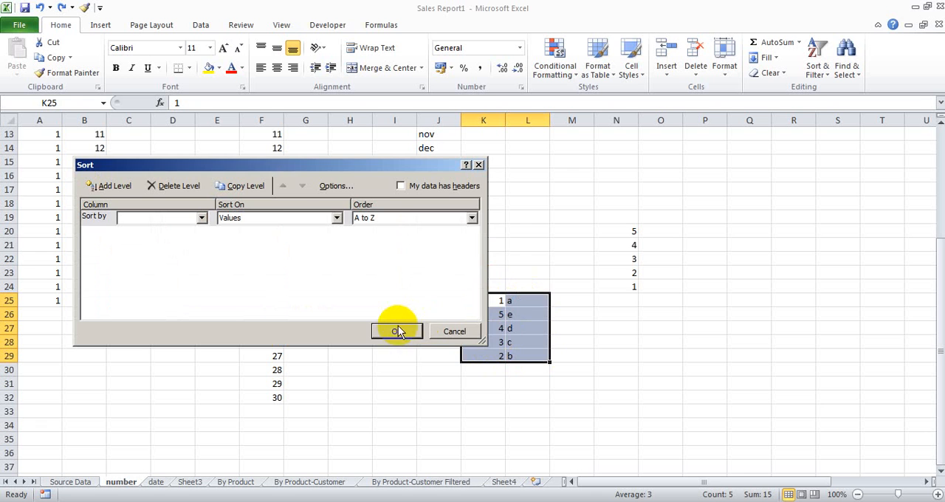
{"action": "left_click", "coordinate": [397, 332]}
{"action": "left_click", "coordinate": [537, 279]}
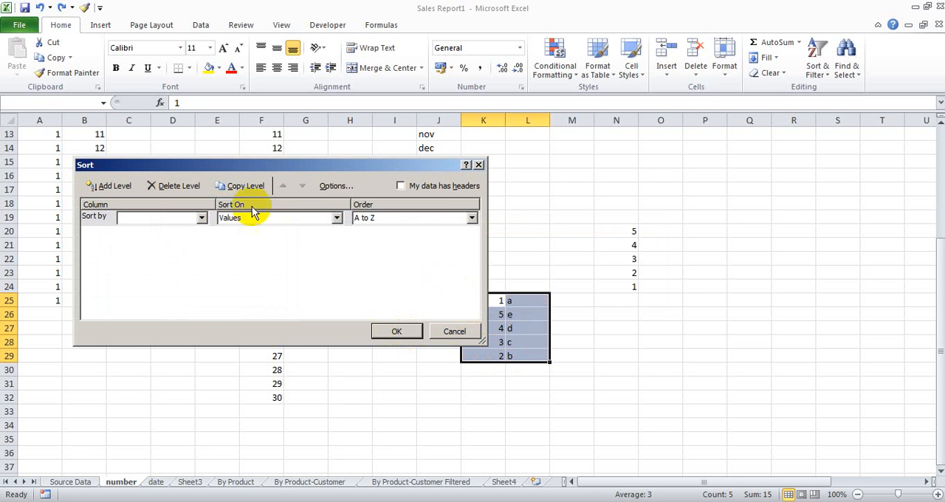
{"action": "left_click", "coordinate": [202, 218]}
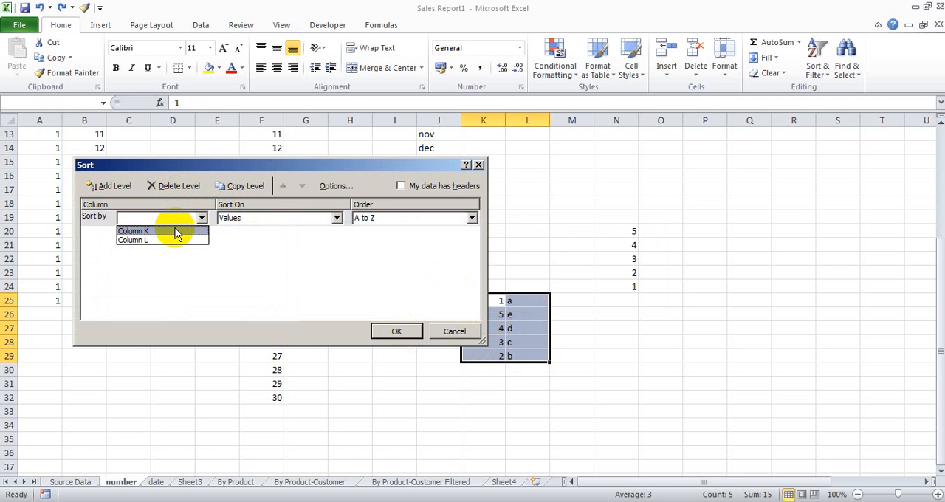
{"action": "left_click", "coordinate": [172, 240]}
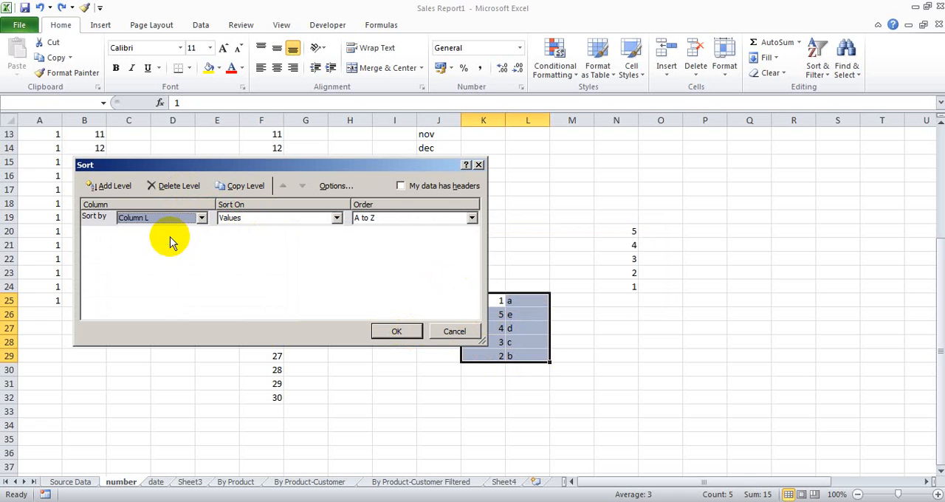
{"action": "left_click", "coordinate": [386, 333]}
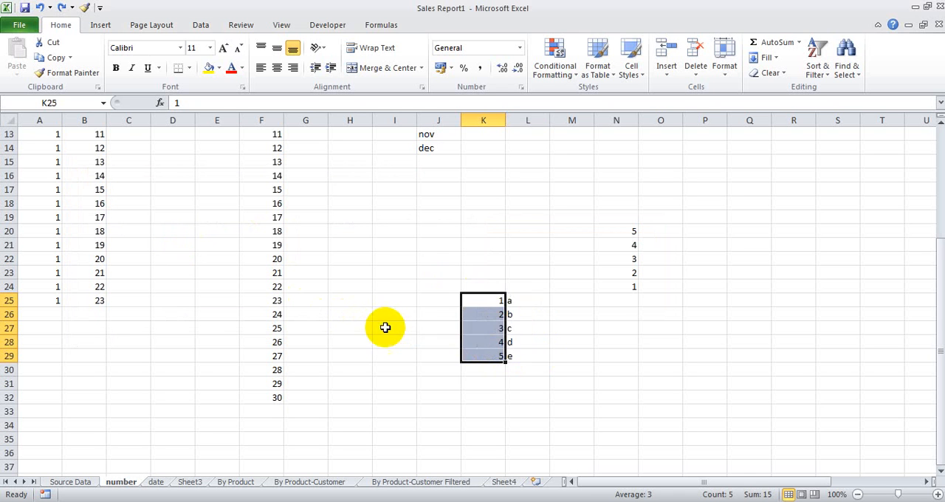
{"action": "left_click_drag", "start_coordinate": [509, 301], "coordinate": [521, 360]}
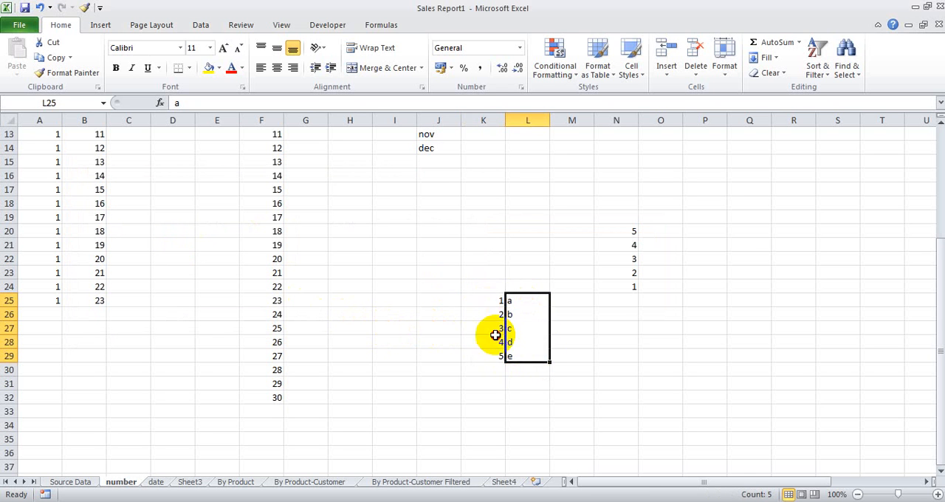
{"action": "left_click_drag", "start_coordinate": [483, 301], "coordinate": [483, 356]}
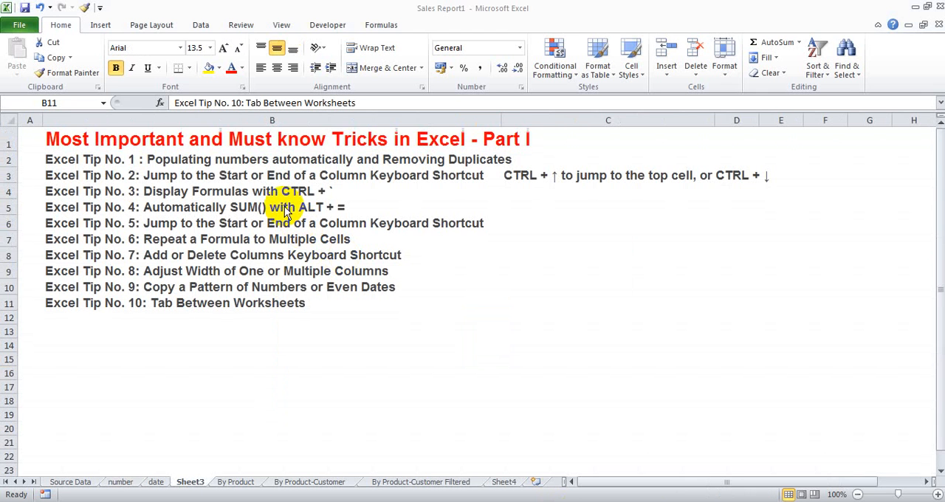
Step: Select Excel Tip No. 2 on Sheet3, and look through the product rows of the Source Data sheet starting from A2
{"action": "left_click", "coordinate": [170, 172]}
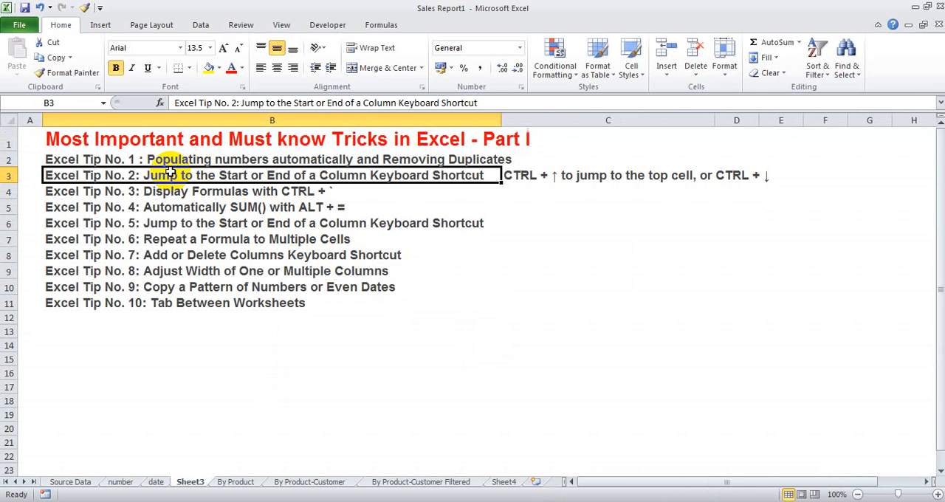
{"action": "left_click", "coordinate": [70, 481]}
{"action": "left_click", "coordinate": [152, 200]}
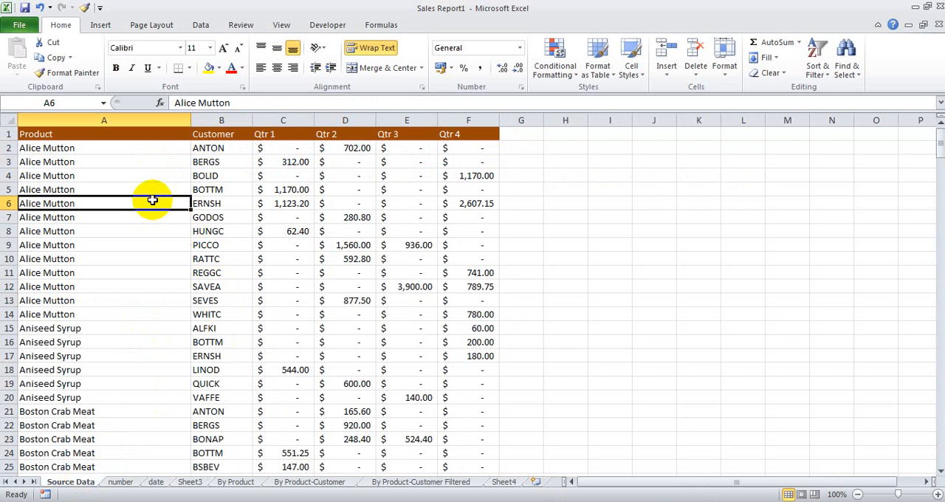
{"action": "left_click", "coordinate": [150, 150]}
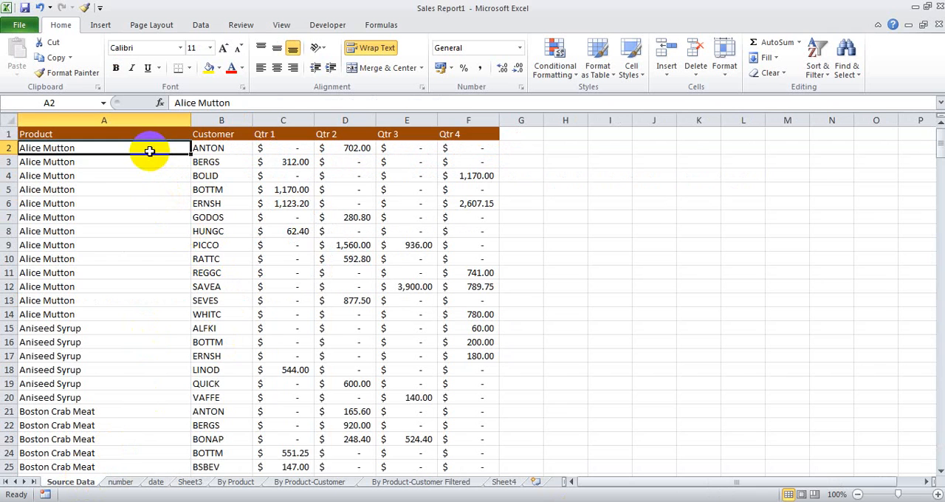
{"action": "scroll", "coordinate": [148, 326], "scroll_direction": "down", "scroll_amount": 15}
{"action": "scroll", "coordinate": [149, 327], "scroll_direction": "up", "scroll_amount": 15}
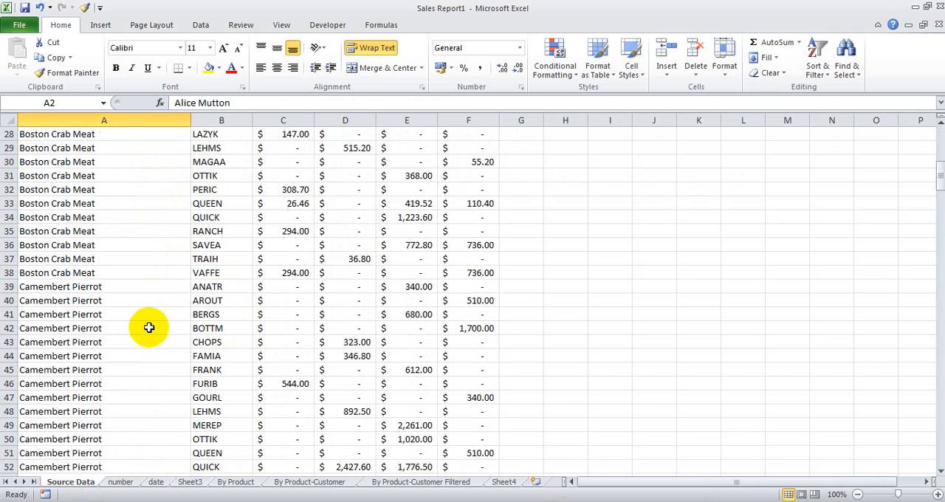
{"action": "scroll", "coordinate": [149, 327], "scroll_direction": "down", "scroll_amount": 20}
{"action": "scroll", "coordinate": [147, 325], "scroll_direction": "up", "scroll_amount": 1}
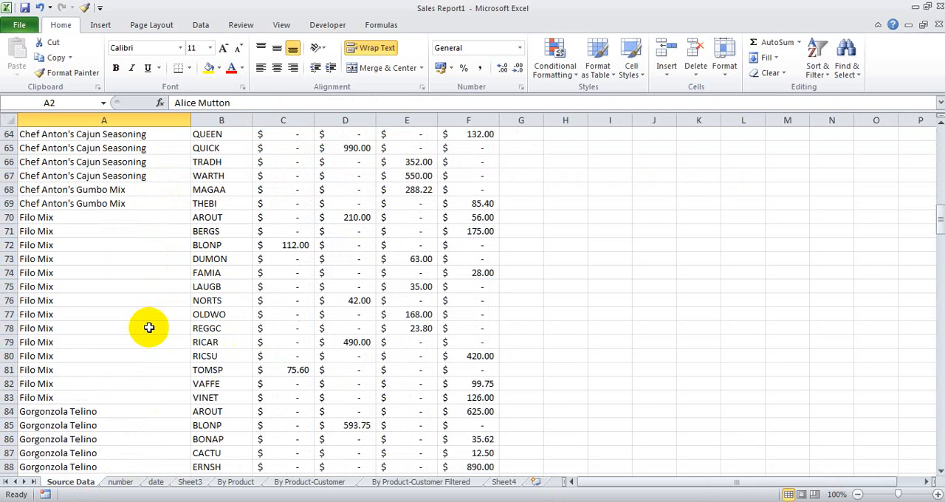
{"action": "scroll", "coordinate": [147, 324], "scroll_direction": "down", "scroll_amount": 11}
{"action": "scroll", "coordinate": [151, 327], "scroll_direction": "up", "scroll_amount": 10}
{"action": "scroll", "coordinate": [146, 321], "scroll_direction": "up", "scroll_amount": 20}
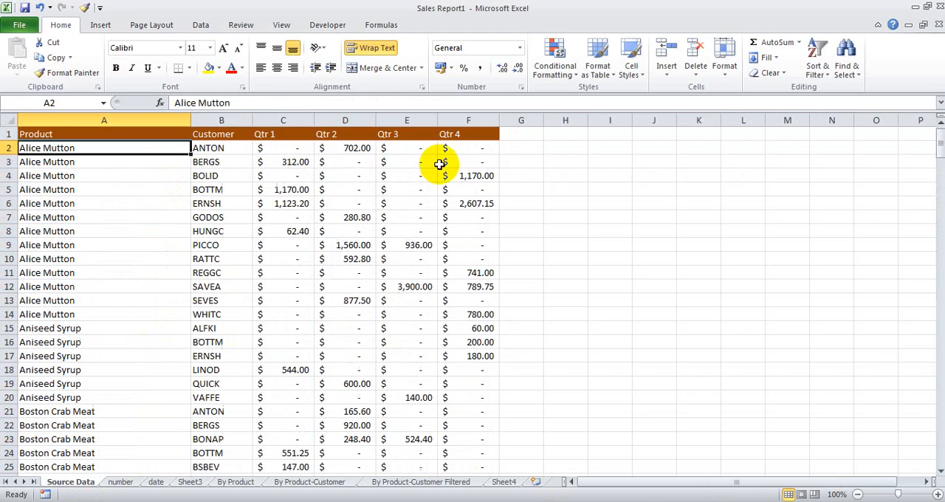
Step: Collapse the ribbon and jump from A2 to the last filled cell in the Product column
{"action": "left_click", "coordinate": [878, 24]}
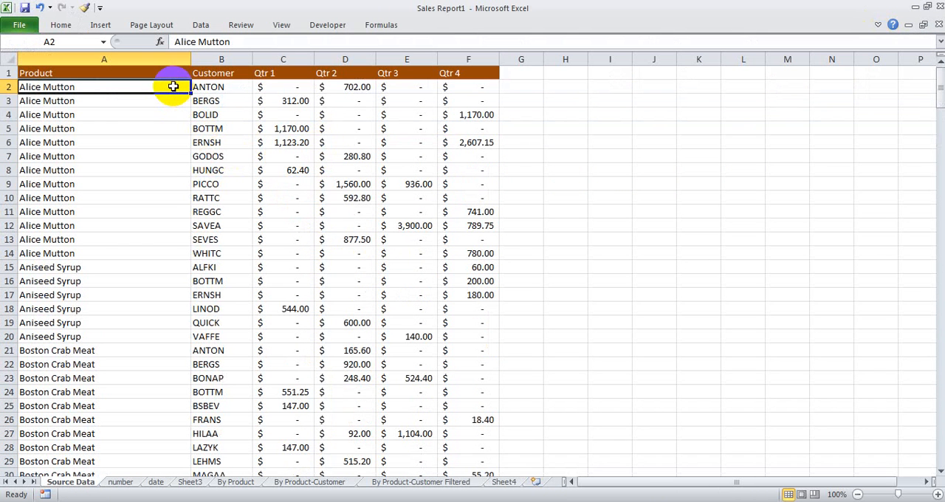
{"action": "key", "text": "ctrl+Down"}
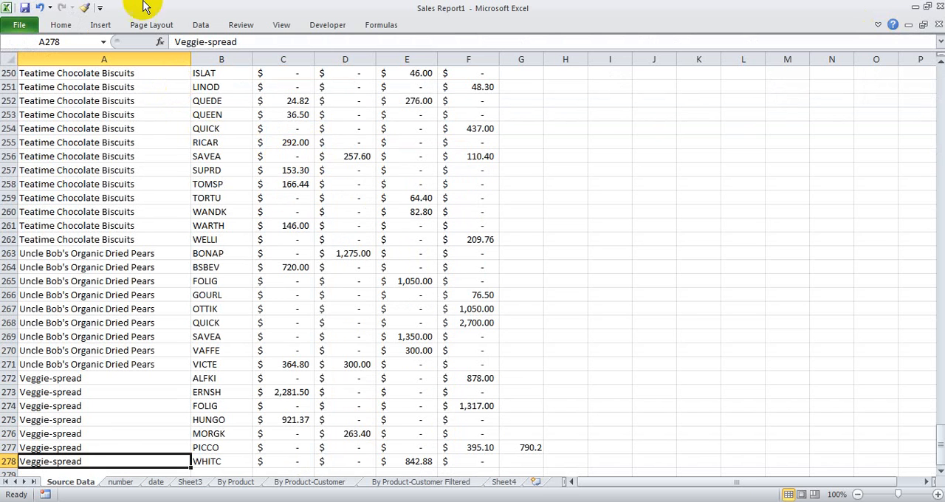
Step: Review the column-jump shortcut note beside Excel Tip No. 2 on Sheet3
{"action": "left_click", "coordinate": [190, 481]}
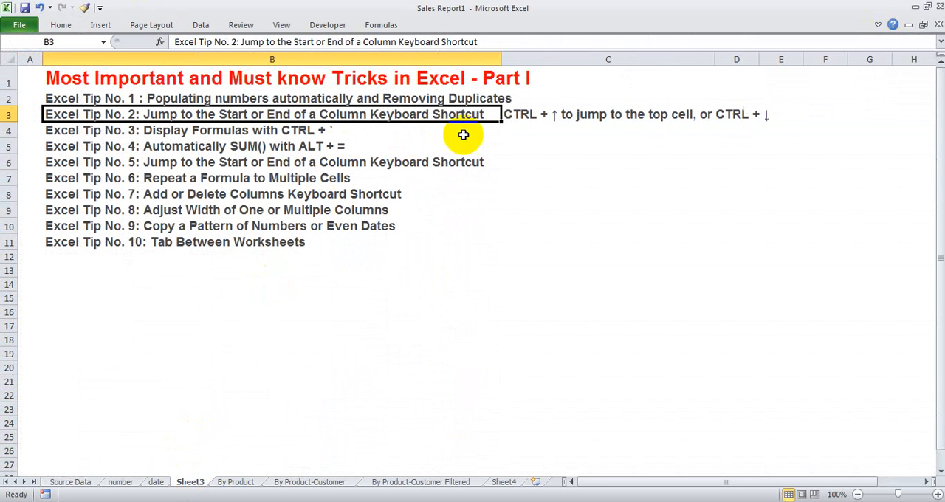
{"action": "left_click", "coordinate": [545, 115]}
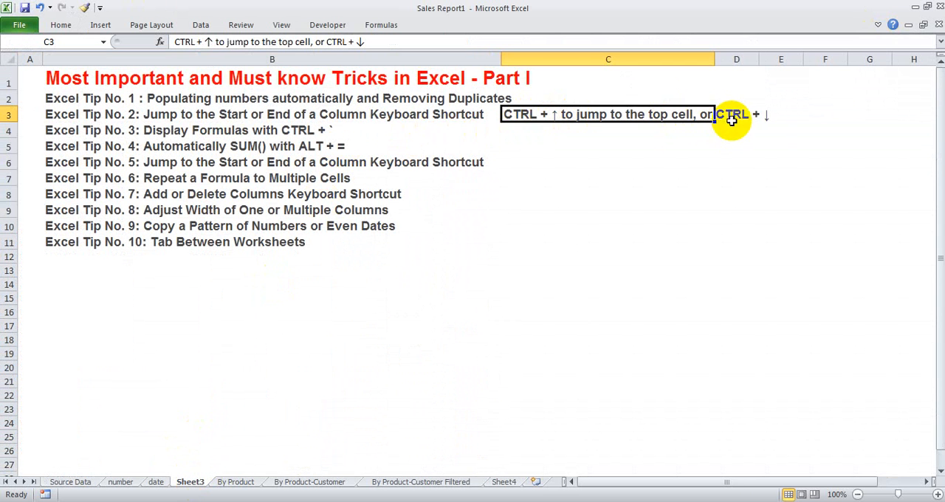
{"action": "left_click", "coordinate": [734, 116]}
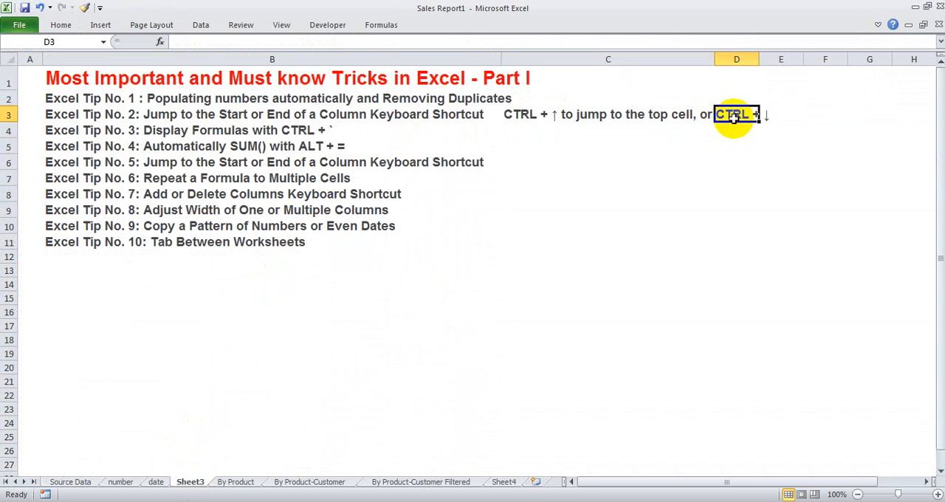
Step: Return to the first cell of the Source Data sheet and jump to the last filled cell of row 2
{"action": "left_click", "coordinate": [88, 481]}
{"action": "scroll", "coordinate": [89, 357], "scroll_direction": "down", "scroll_amount": 4}
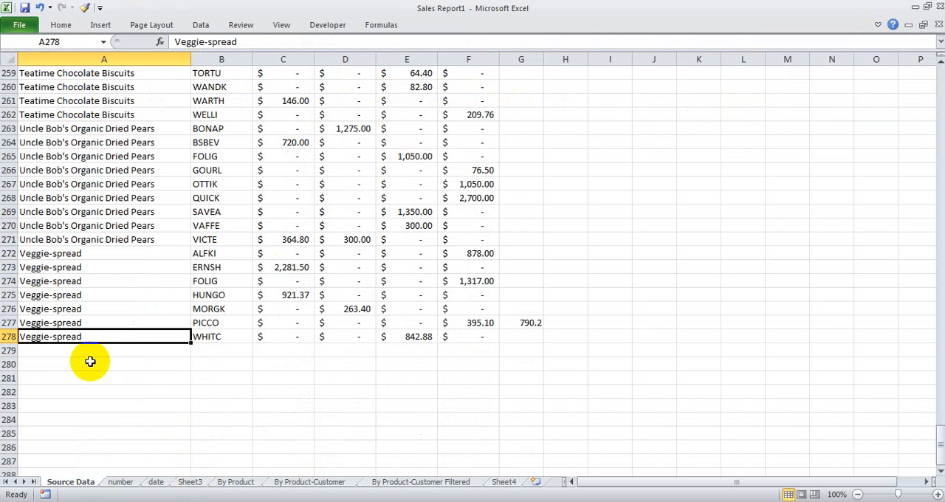
{"action": "key", "text": "ctrl+Home"}
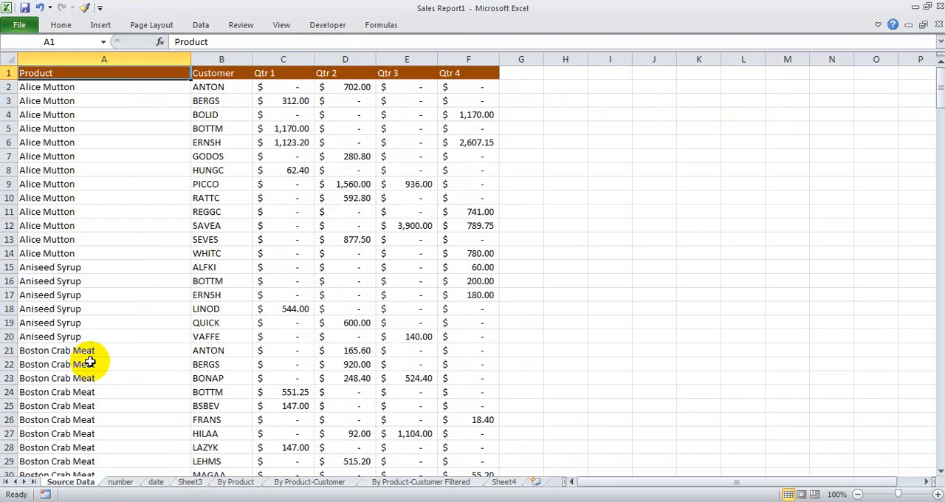
{"action": "key", "text": "Down"}
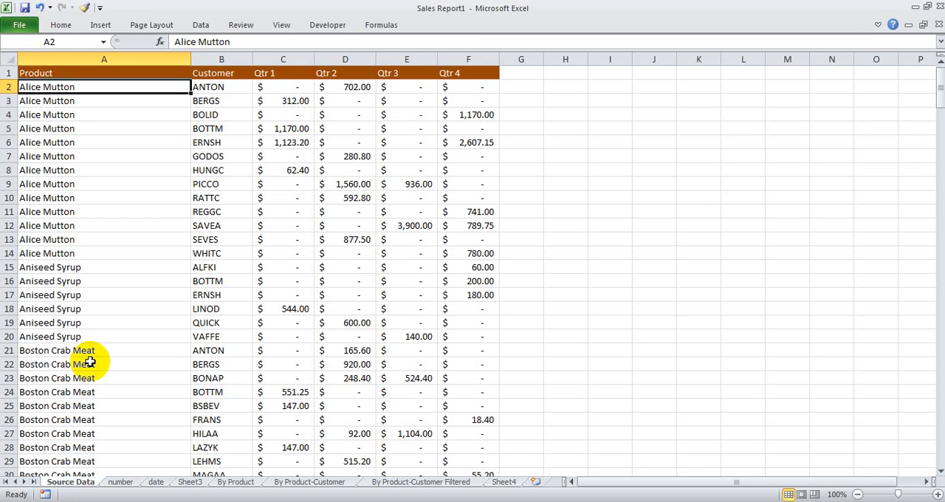
{"action": "key", "text": "ctrl+Right"}
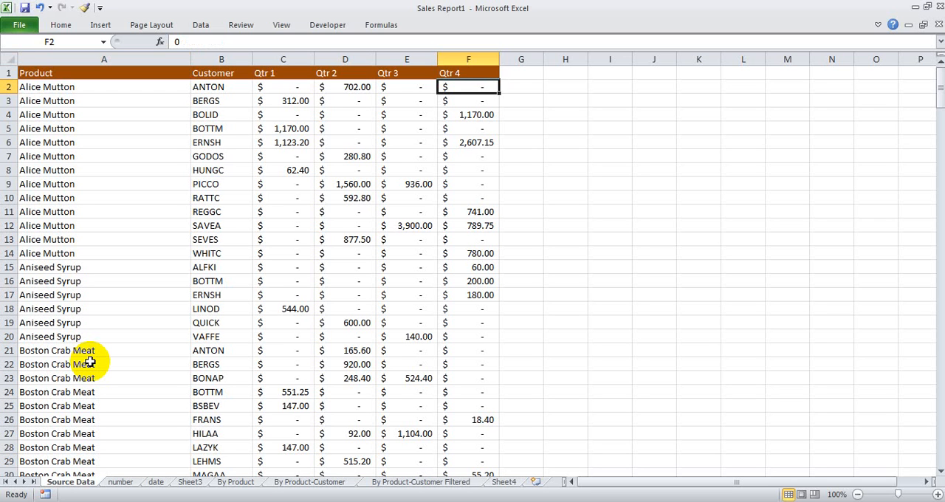
Step: Select the Product column from A2 down to its last filled cell, and from A278 back up to the top
{"action": "key", "text": "ctrl+Left"}
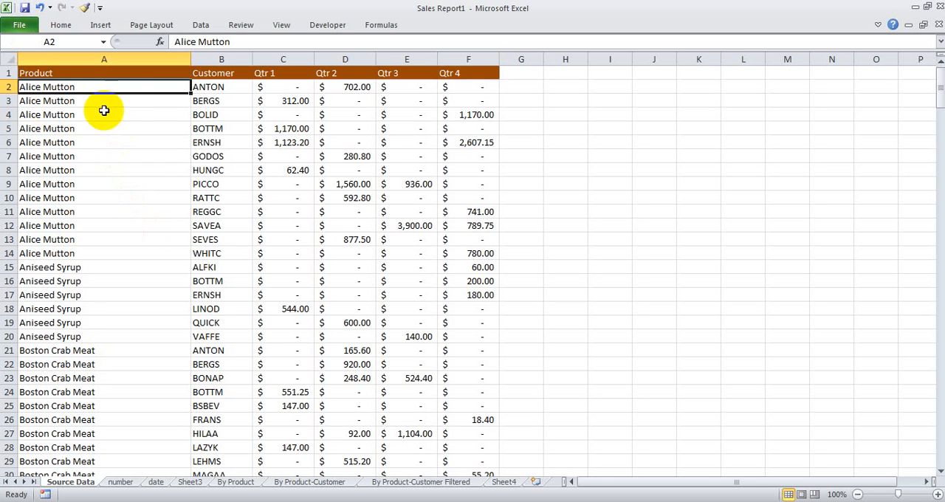
{"action": "left_click_drag", "start_coordinate": [97, 88], "coordinate": [105, 249]}
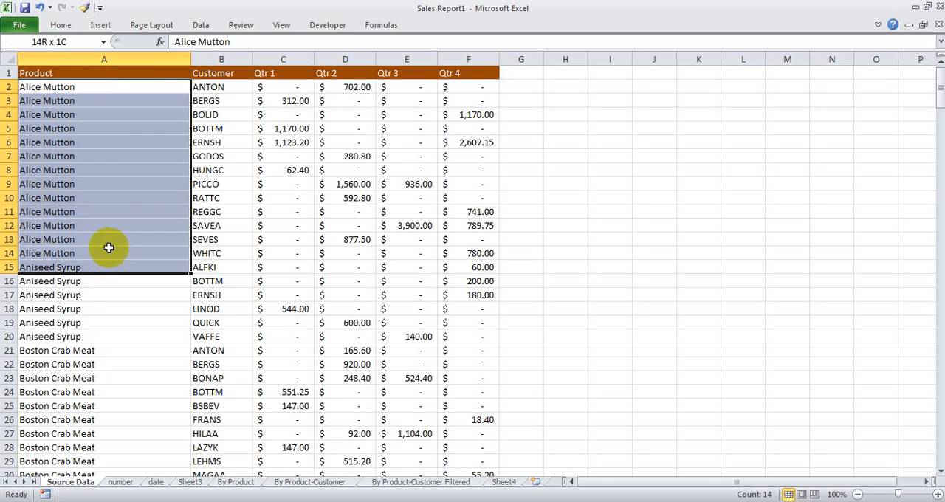
{"action": "left_click", "coordinate": [86, 88]}
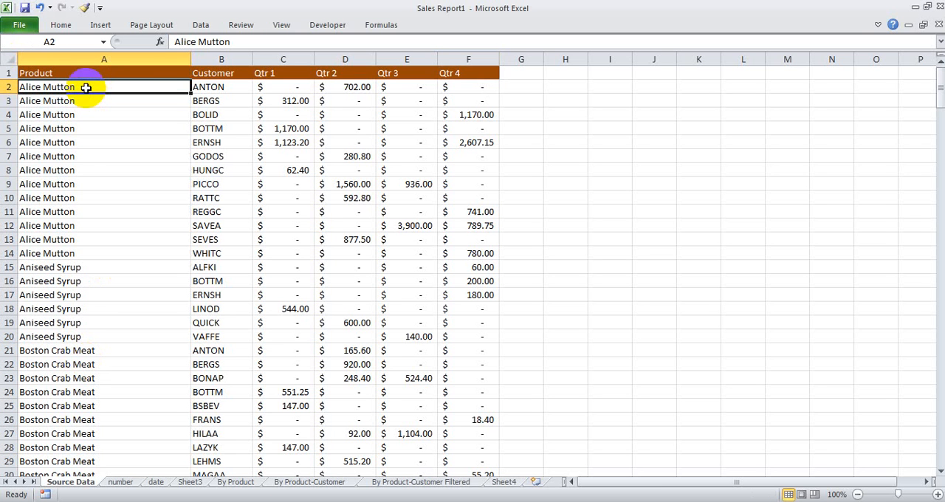
{"action": "key", "text": "ctrl+shift+Down"}
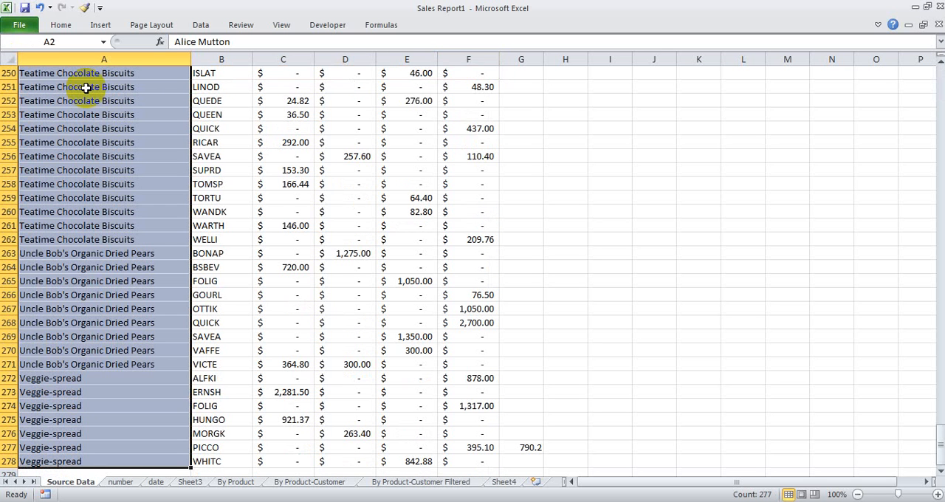
{"action": "left_click", "coordinate": [96, 461]}
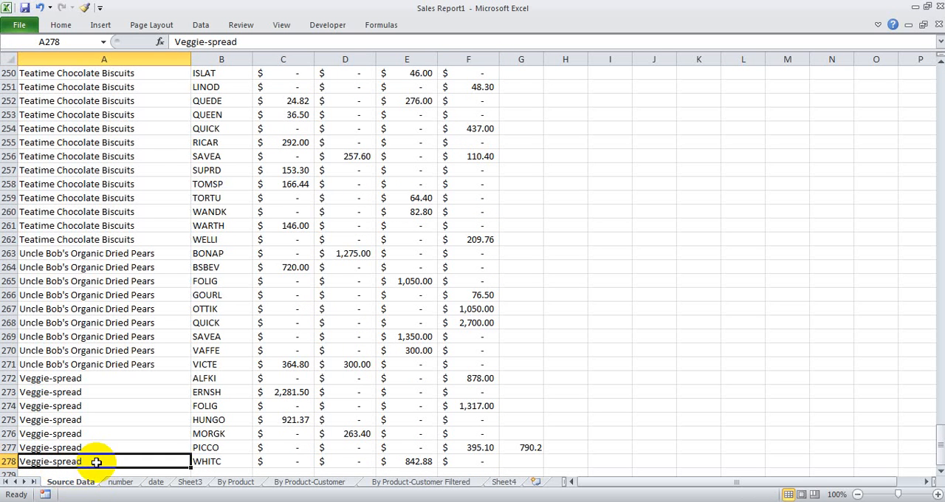
{"action": "key", "text": "ctrl+shift+Up"}
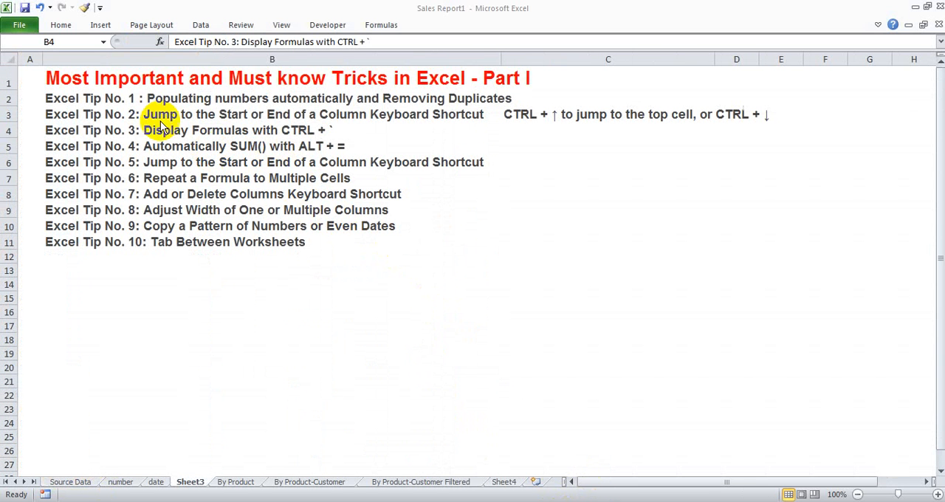
Step: Select Excel Tip No. 3 on Sheet3, and enter the formula =F6*2 in cell G6 of the Source Data sheet
{"action": "left_click", "coordinate": [140, 129]}
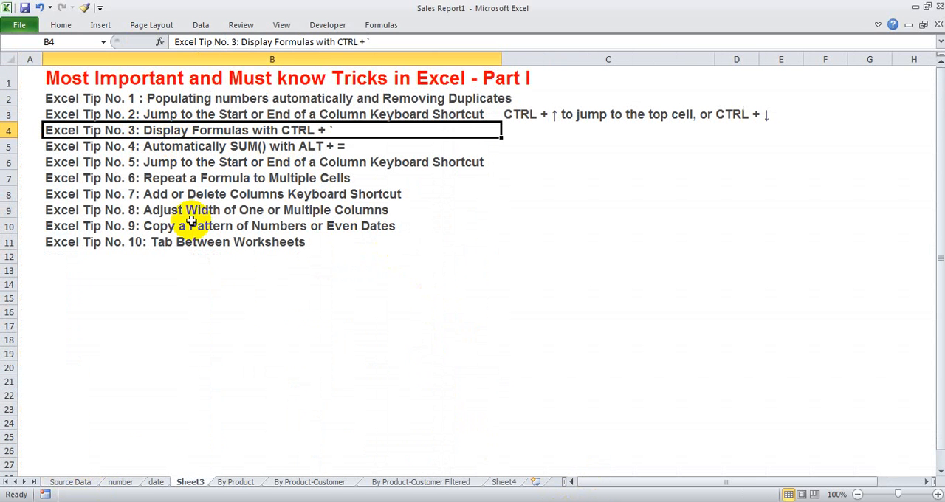
{"action": "left_click", "coordinate": [74, 482]}
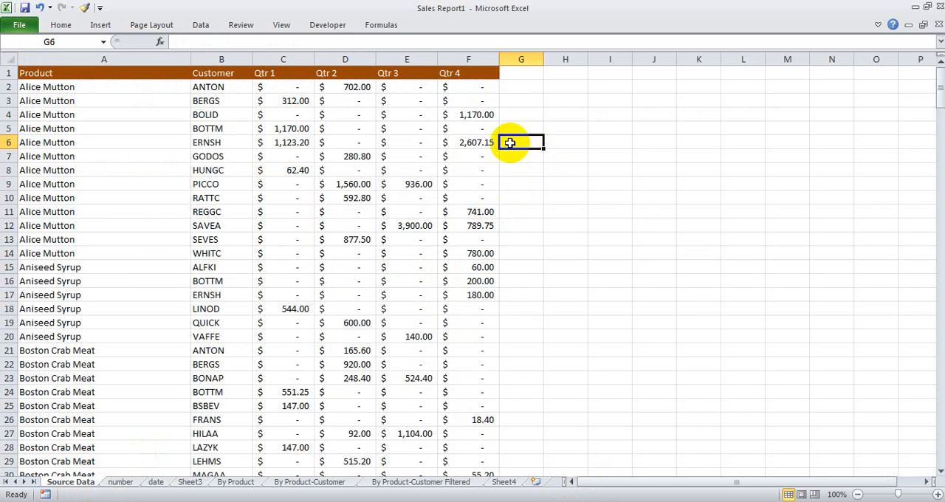
{"action": "left_click", "coordinate": [471, 143]}
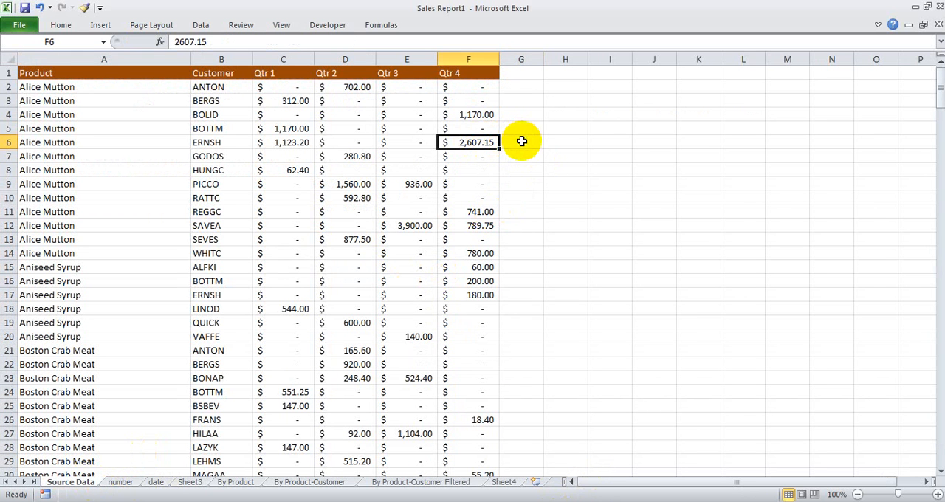
{"action": "left_click", "coordinate": [509, 143]}
{"action": "type", "text": "="}
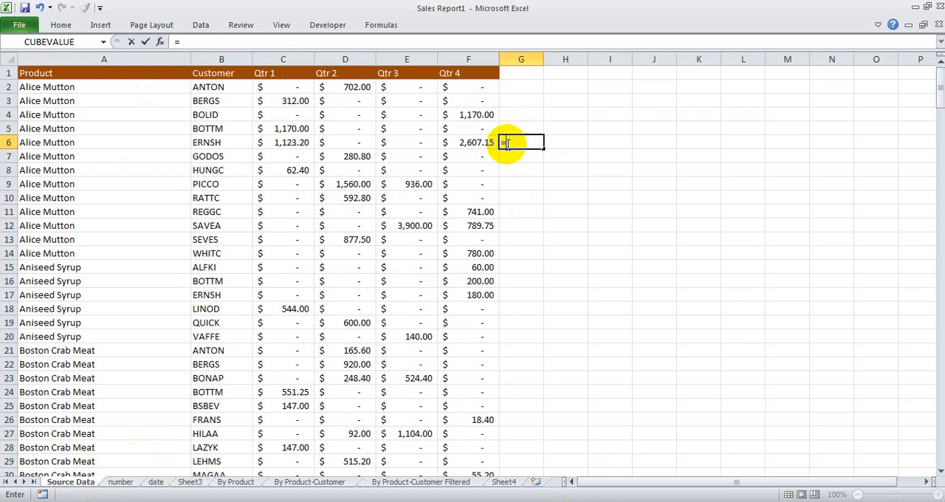
{"action": "left_click", "coordinate": [480, 142]}
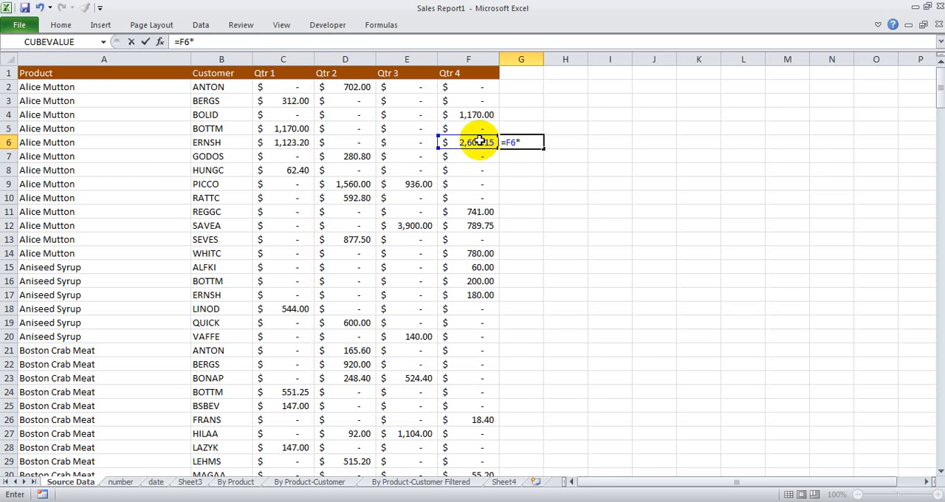
{"action": "key", "text": "Return"}
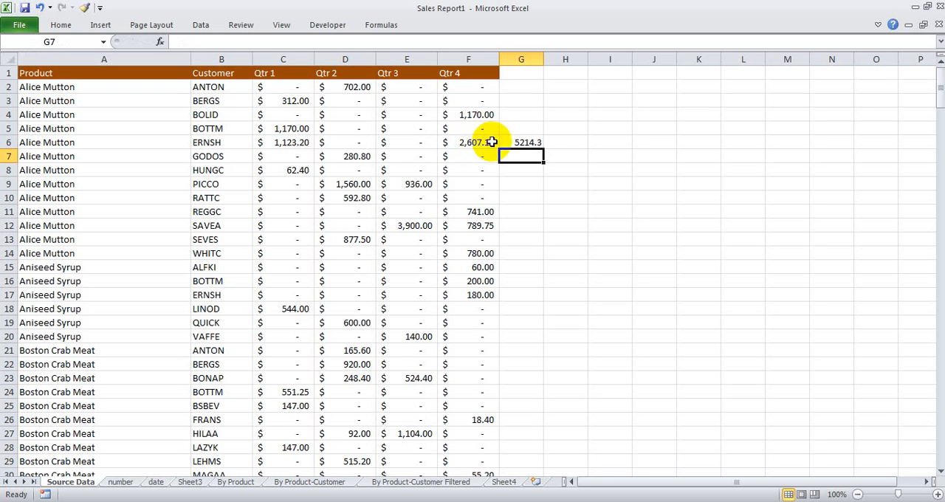
Step: Inspect the formula behind the result in G6 within the cell, and leave G6 selected
{"action": "left_click", "coordinate": [526, 142]}
{"action": "left_click", "coordinate": [519, 182]}
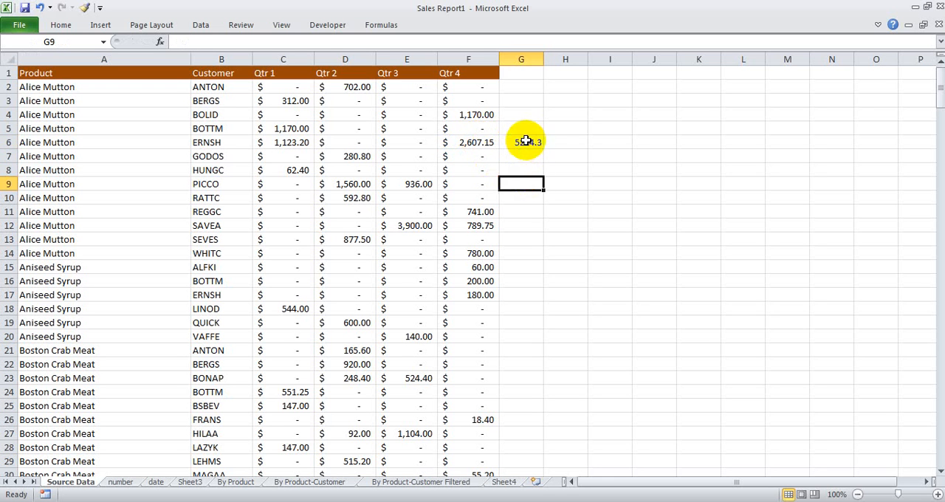
{"action": "left_click", "coordinate": [525, 142]}
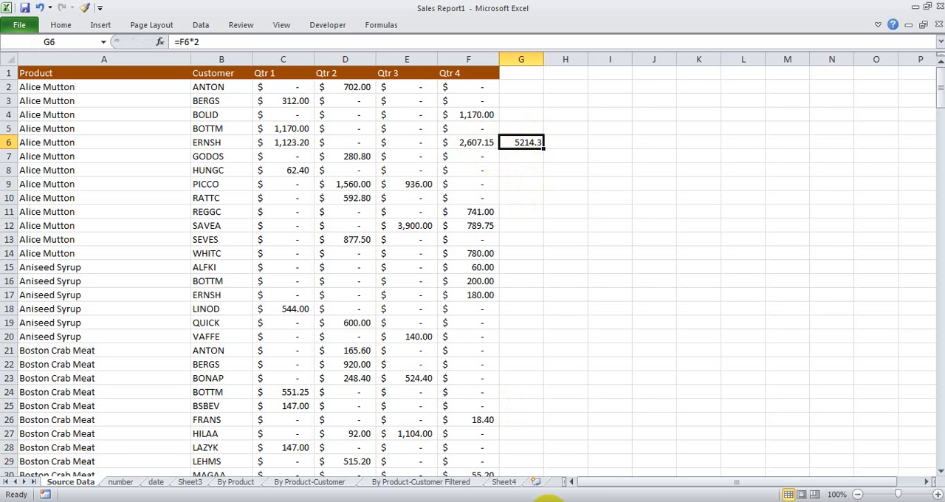
{"action": "double_click", "coordinate": [517, 142]}
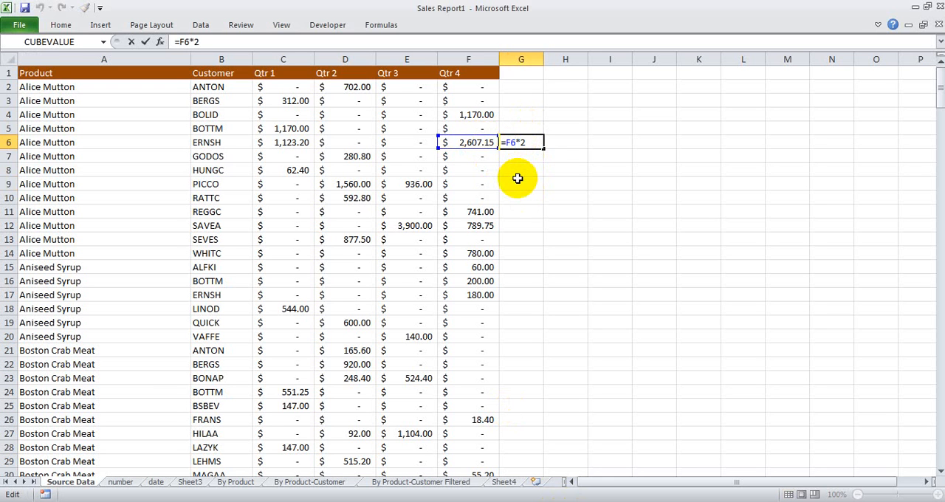
{"action": "key", "text": "ctrl+Return"}
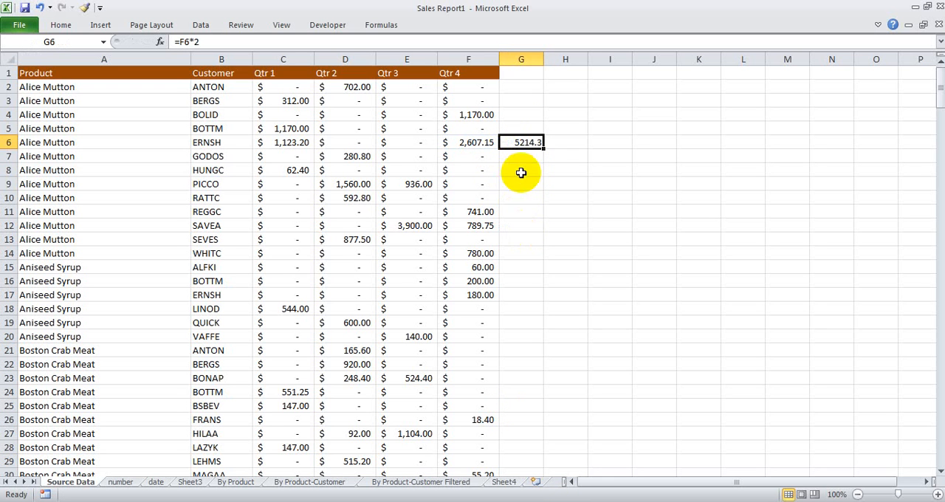
{"action": "left_click_drag", "start_coordinate": [519, 183], "coordinate": [516, 334]}
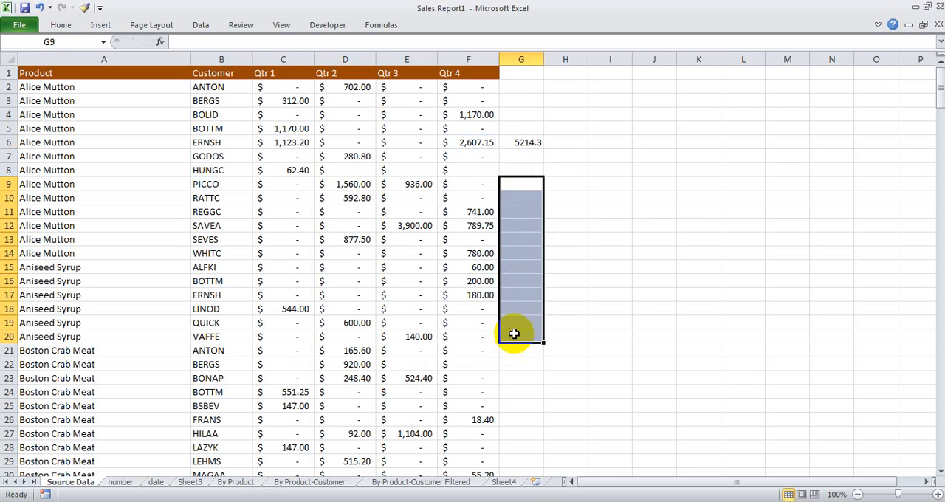
{"action": "left_click", "coordinate": [518, 143]}
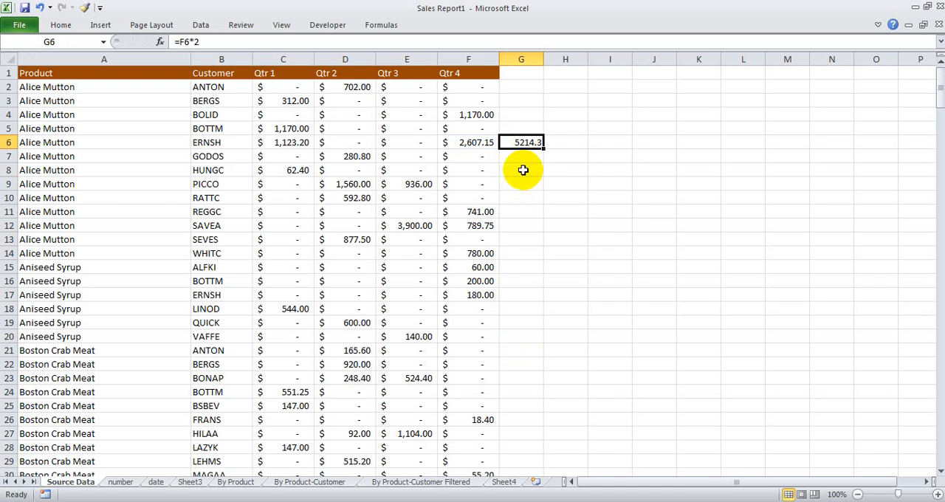
Step: Display formulas across the Source Data sheet, examine G6 and its source cell F6, and return to the normal value display
{"action": "key", "text": "ctrl+grave"}
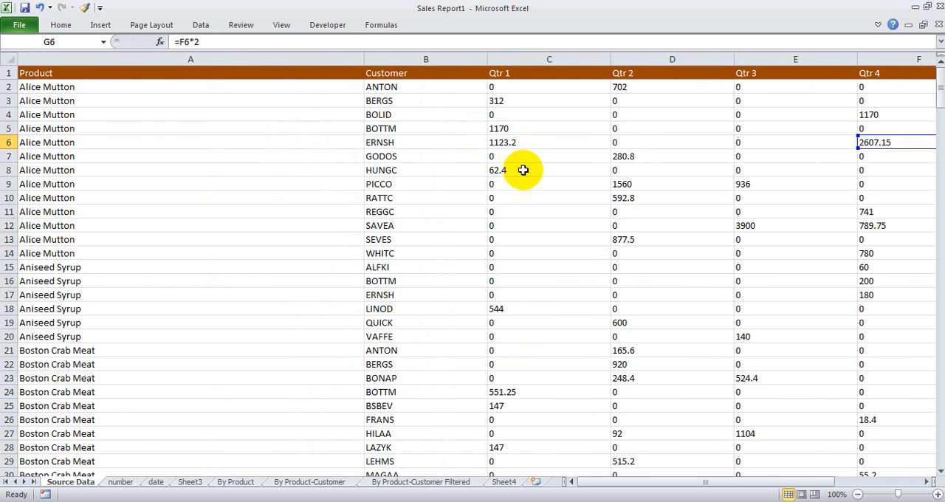
{"action": "key", "text": "Right"}
{"action": "left_click", "coordinate": [655, 143]}
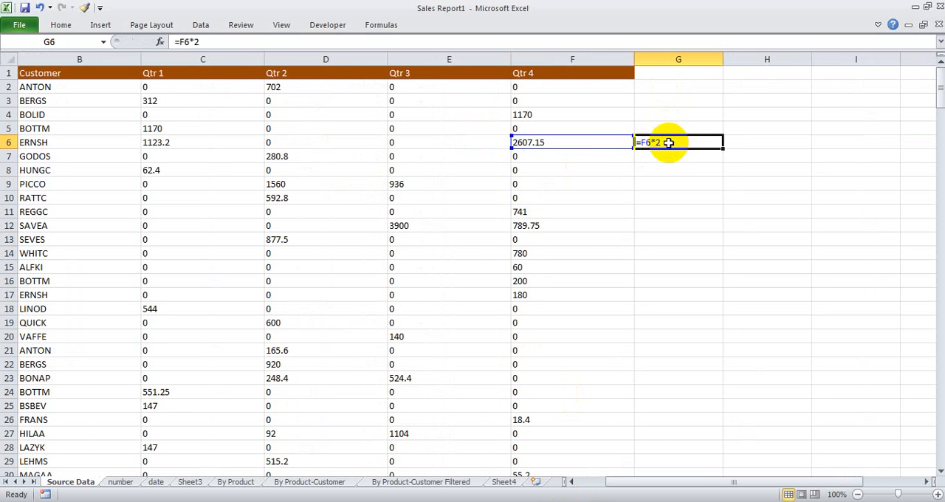
{"action": "left_click", "coordinate": [583, 144]}
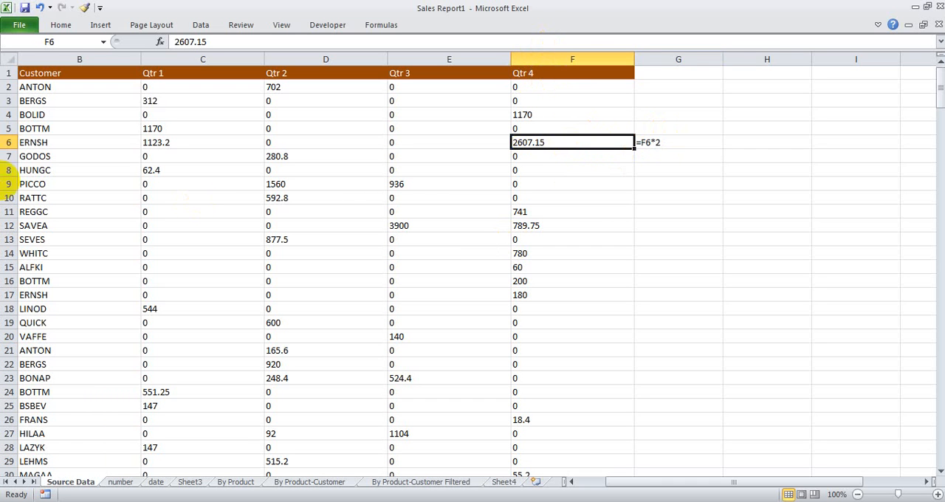
{"action": "double_click", "coordinate": [690, 142]}
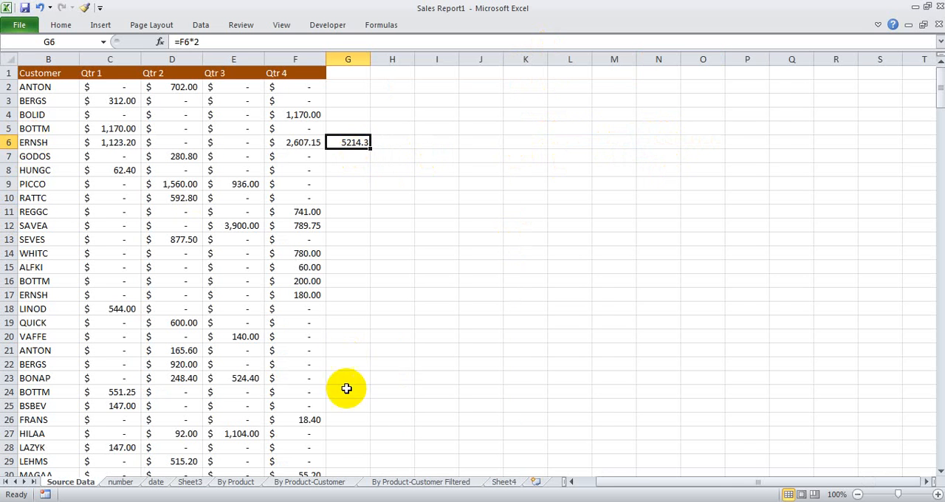
Step: Look over the tip list on Sheet4, and select Excel Tip No. 4 on Sheet3
{"action": "left_click", "coordinate": [503, 483]}
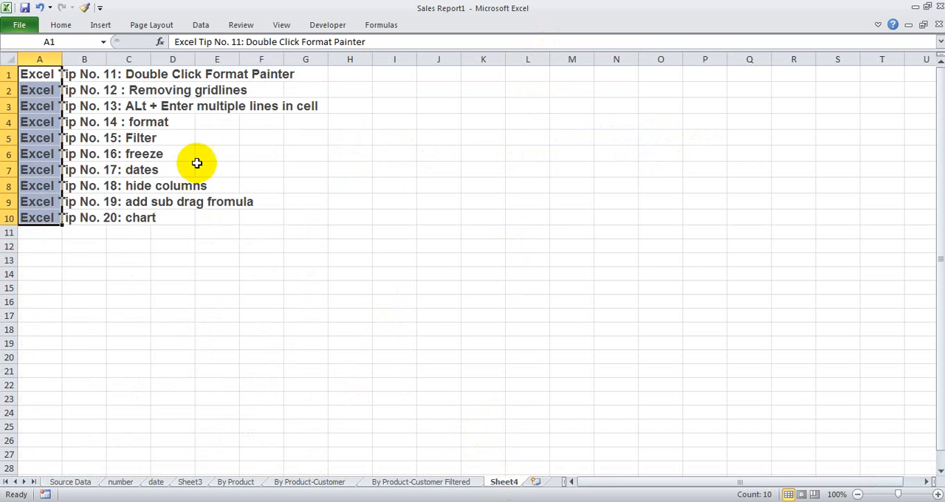
{"action": "left_click", "coordinate": [189, 483]}
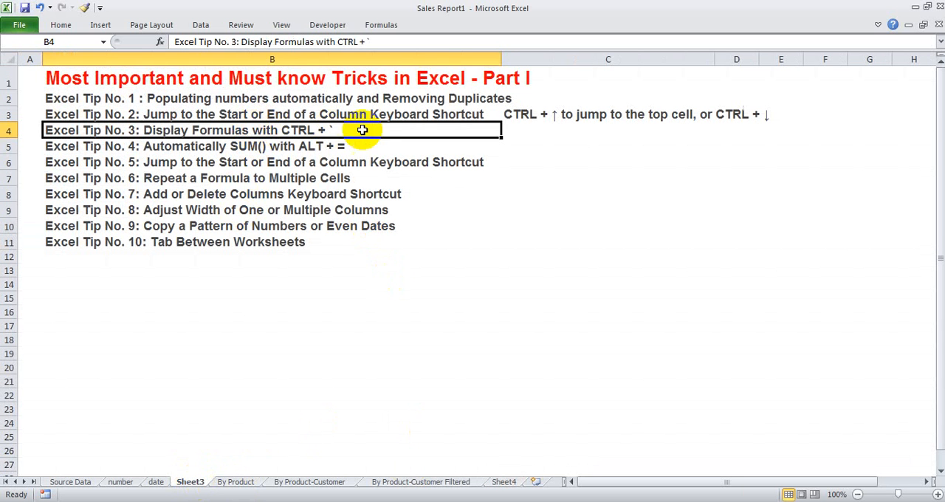
{"action": "left_click", "coordinate": [219, 146]}
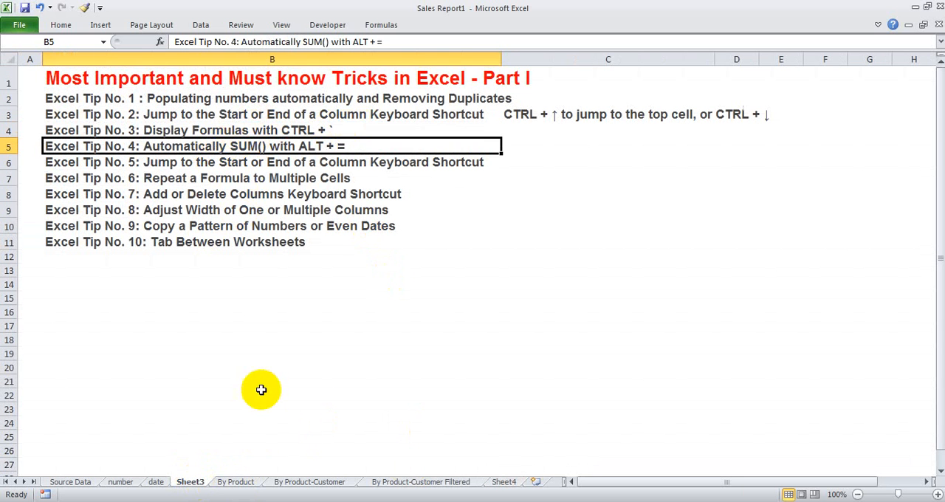
Step: Open the number sheet and select the number ranges B3:B13 and F3:F12 to check their average, count and sum
{"action": "left_click", "coordinate": [80, 483]}
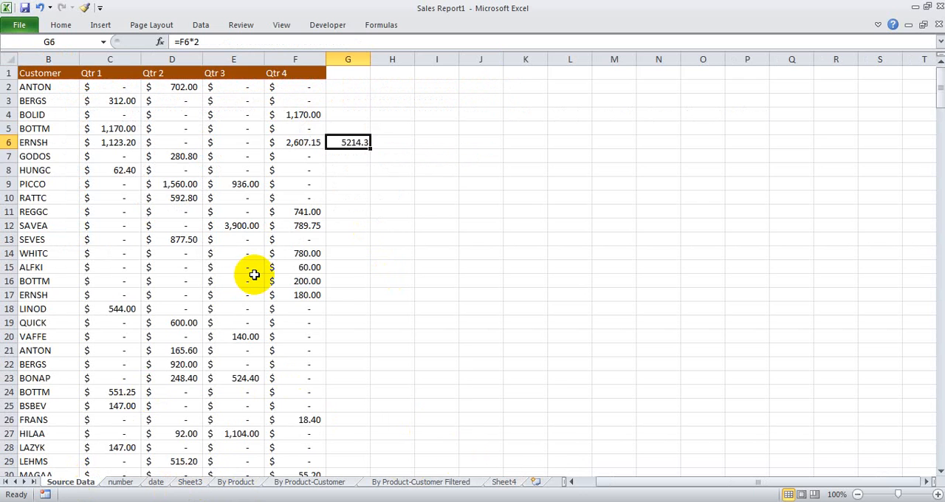
{"action": "scroll", "coordinate": [251, 274], "scroll_direction": "down", "scroll_amount": 2}
{"action": "key", "text": "ctrl+Page_Down"}
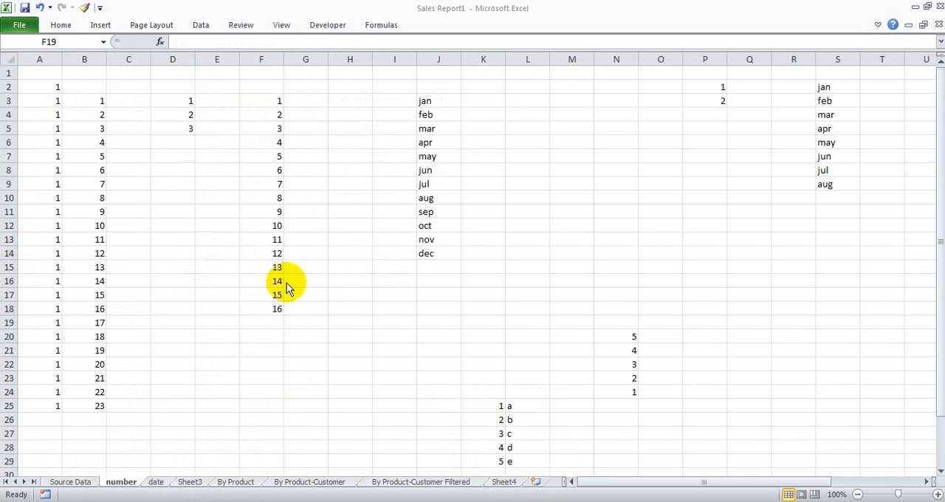
{"action": "left_click", "coordinate": [177, 142]}
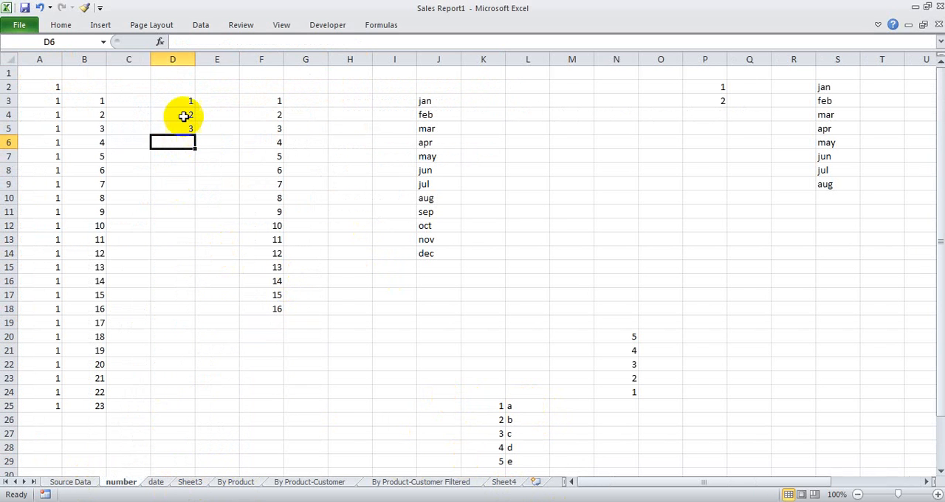
{"action": "left_click_drag", "start_coordinate": [101, 100], "coordinate": [101, 212]}
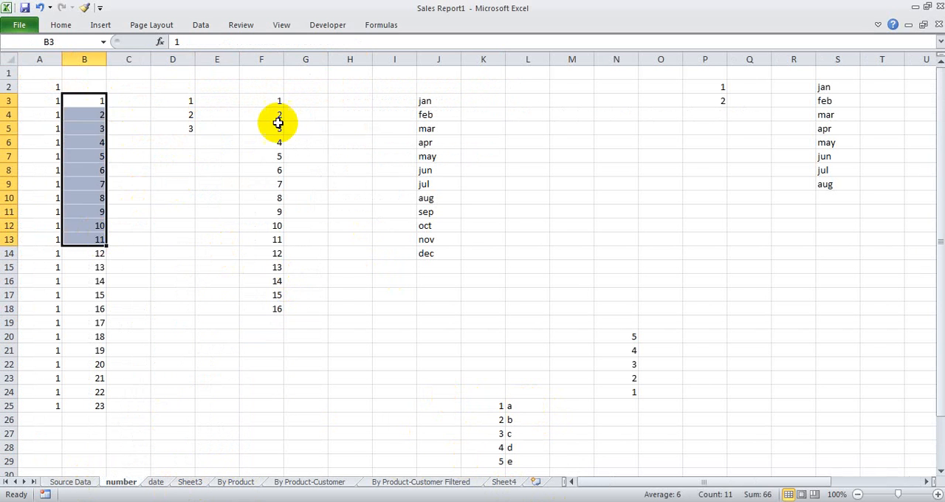
{"action": "left_click_drag", "start_coordinate": [274, 98], "coordinate": [283, 226]}
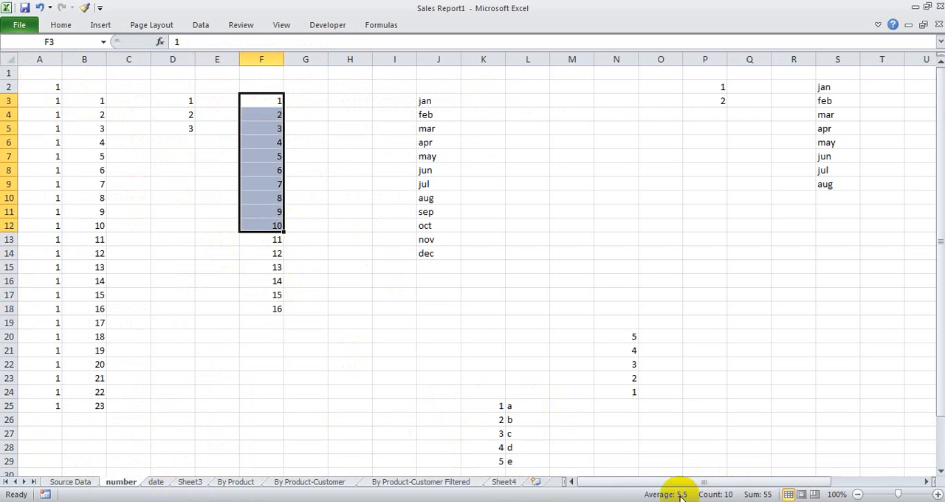
Step: Try to total the numbers above F19 with the formula =F3:F18, and clear the cell
{"action": "left_click", "coordinate": [268, 323]}
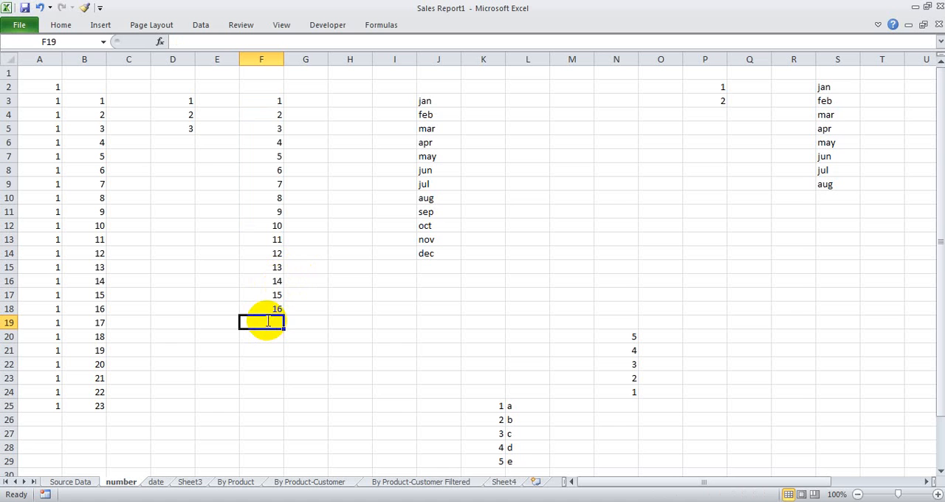
{"action": "type", "text": "="}
{"action": "left_click_drag", "start_coordinate": [253, 97], "coordinate": [277, 307]}
{"action": "key", "text": "Return"}
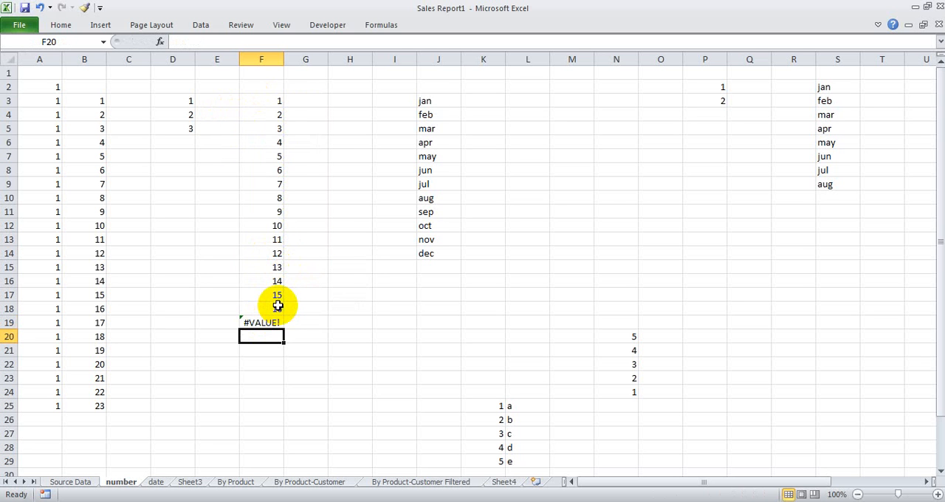
{"action": "left_click", "coordinate": [260, 322]}
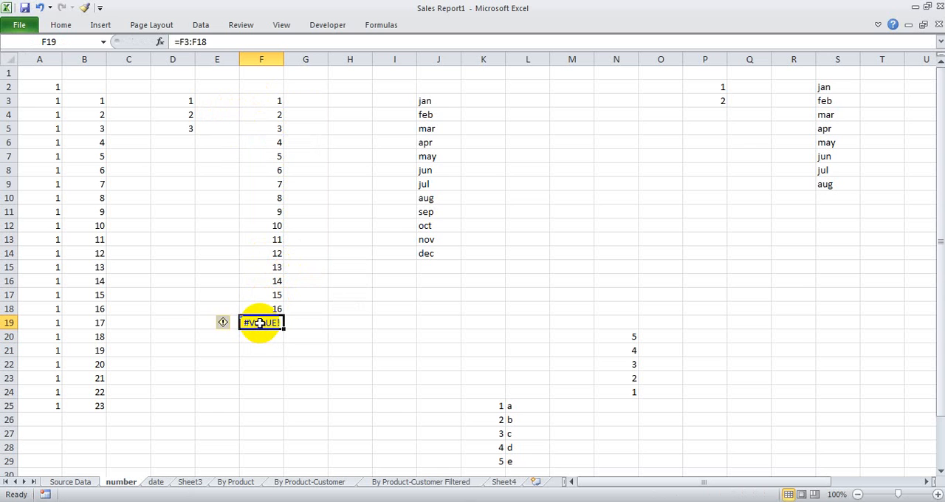
{"action": "key", "text": "Delete"}
Step: Total F3:F18 in cell F19 with the formula =SUM(F3:F18), and clear the cell
{"action": "double_click", "coordinate": [260, 323]}
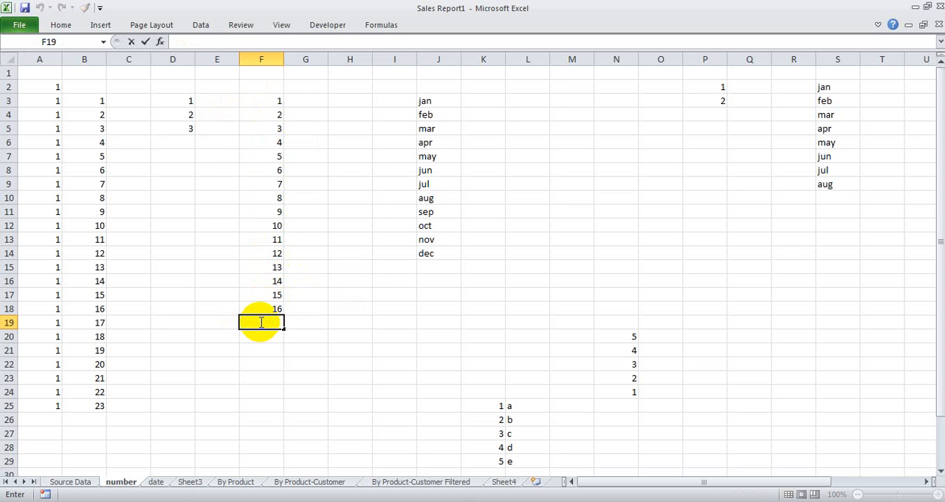
{"action": "type", "text": "=sum"}
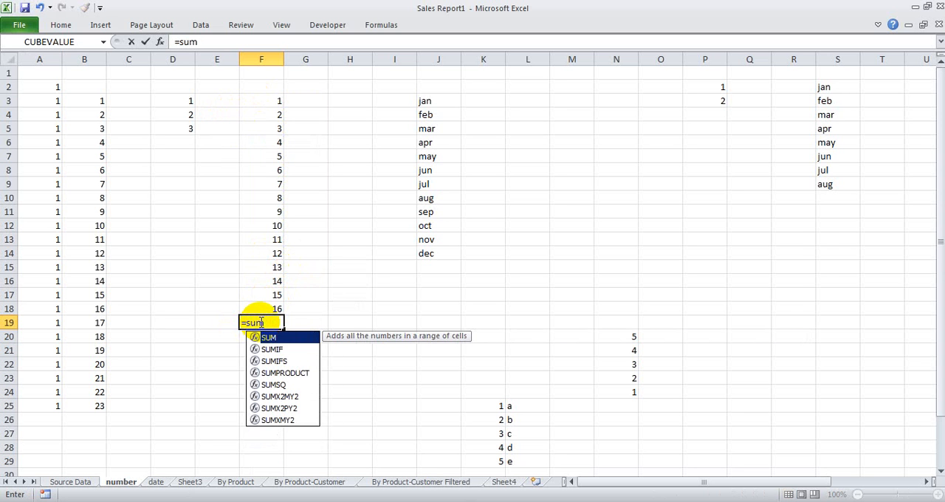
{"action": "type", "text": "("}
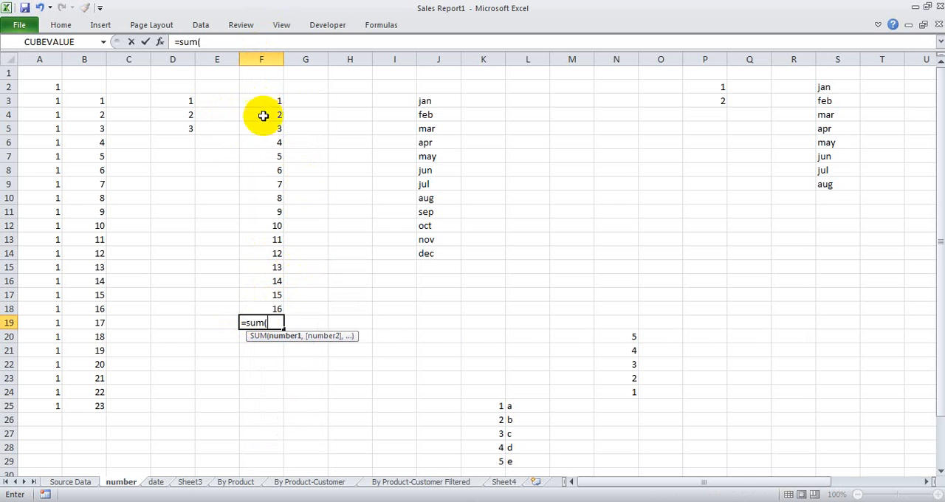
{"action": "left_click_drag", "start_coordinate": [265, 102], "coordinate": [272, 303]}
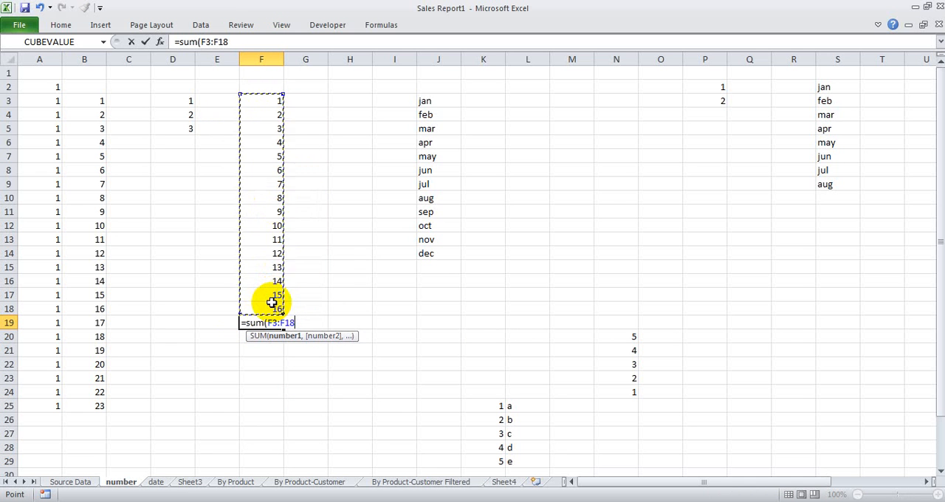
{"action": "type", "text": ")"}
{"action": "key", "text": "Return"}
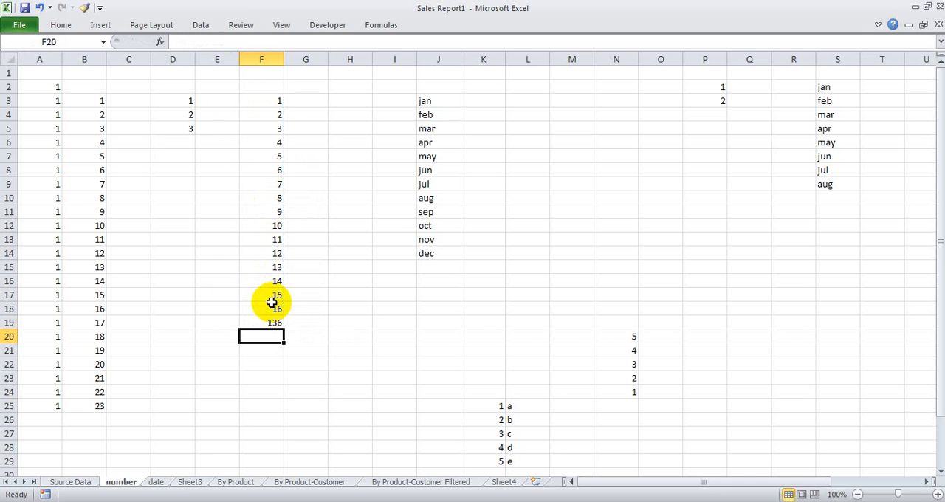
{"action": "left_click", "coordinate": [263, 323]}
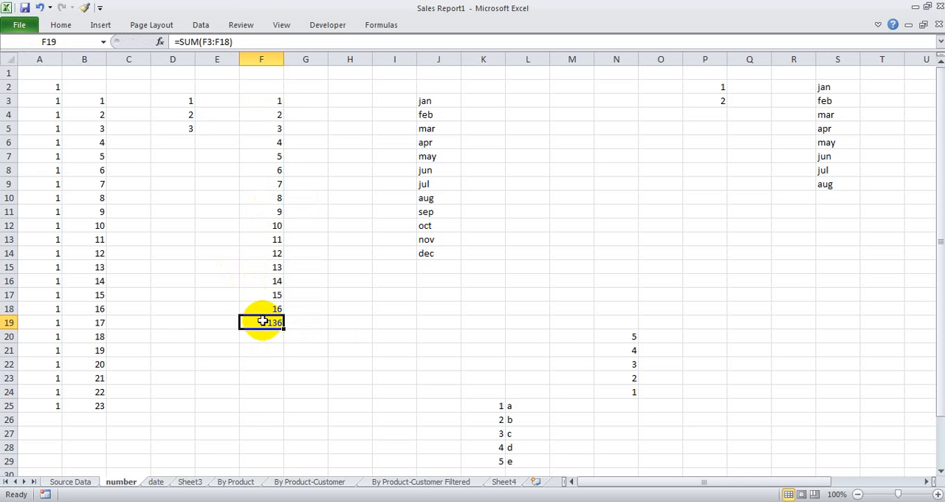
{"action": "key", "text": "Delete"}
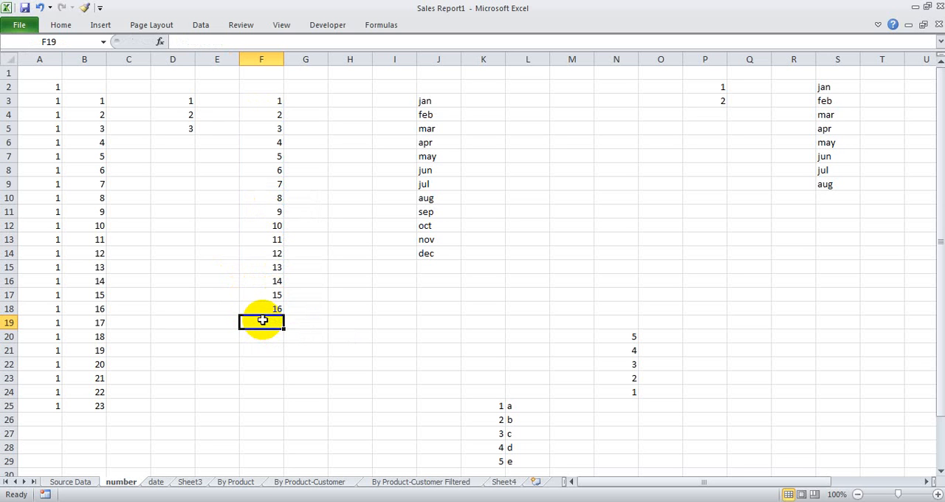
Step: Sum the numbers above F19 automatically, check the formula it produces, and clear the cell
{"action": "key", "text": "alt+equal"}
{"action": "key", "text": "Return"}
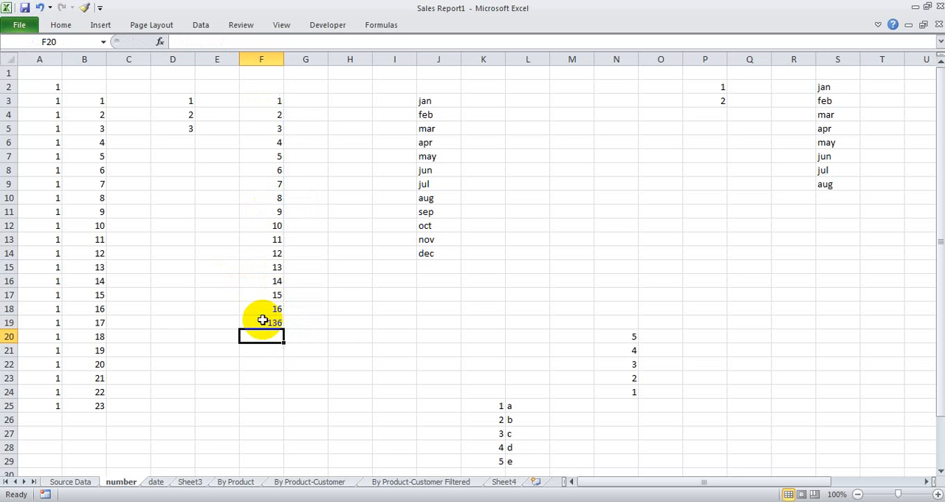
{"action": "left_click", "coordinate": [269, 321]}
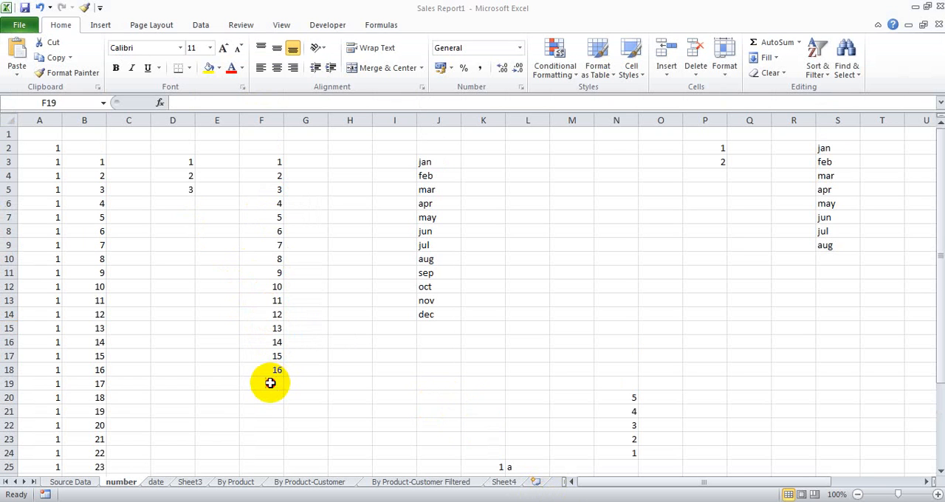
{"action": "left_click", "coordinate": [270, 383]}
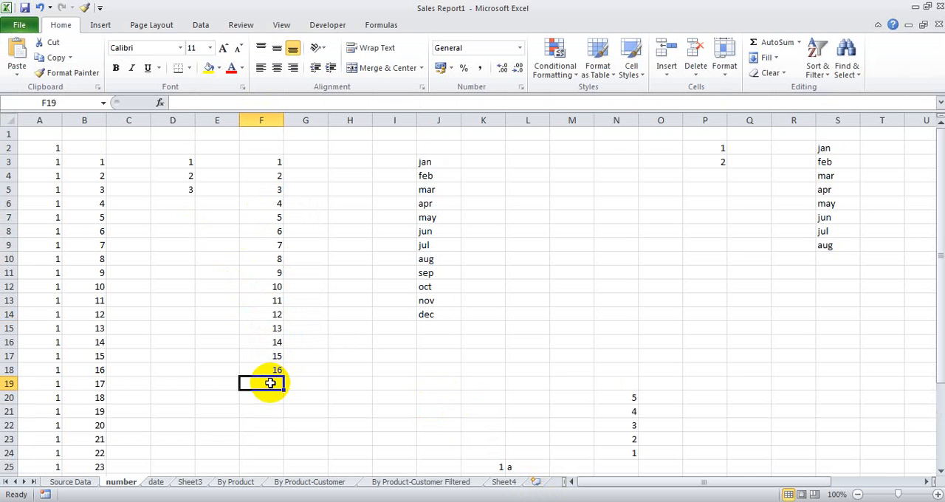
Step: Total F3:F18 in cell F19 with the Sum function of AutoSum
{"action": "left_click", "coordinate": [802, 44]}
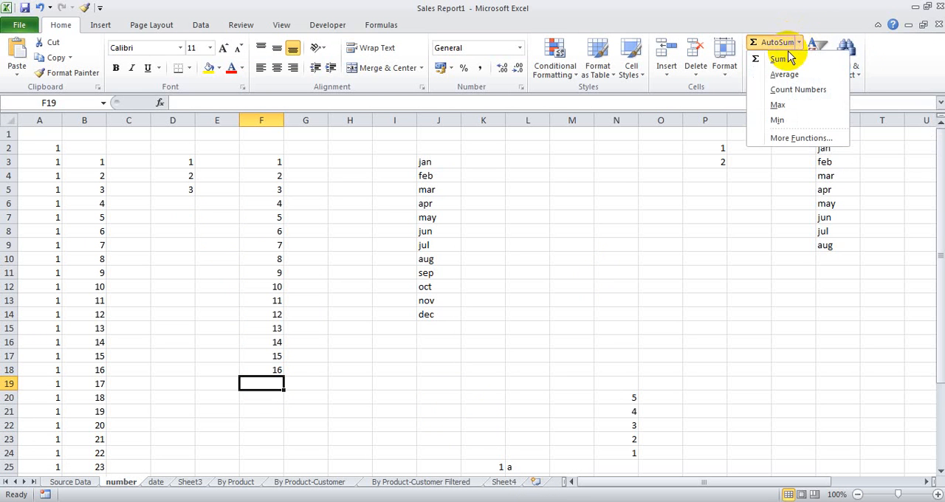
{"action": "left_click", "coordinate": [777, 61]}
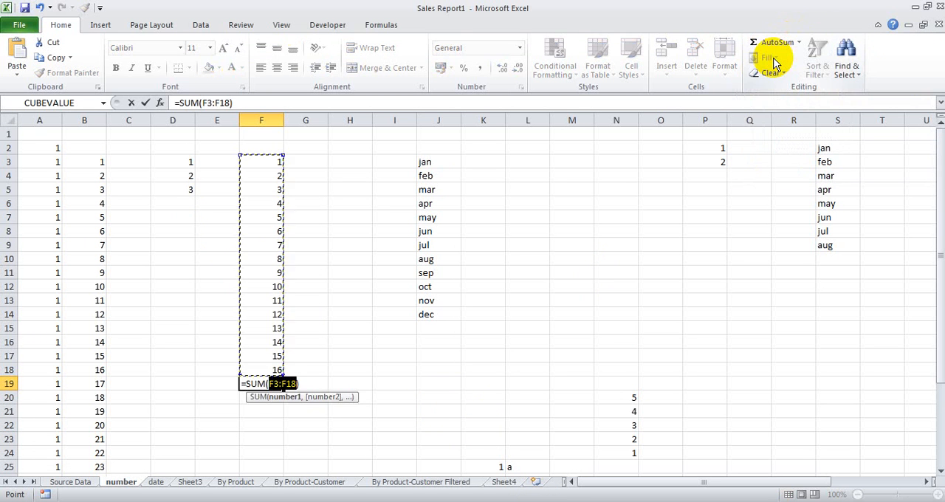
{"action": "left_click", "coordinate": [788, 42]}
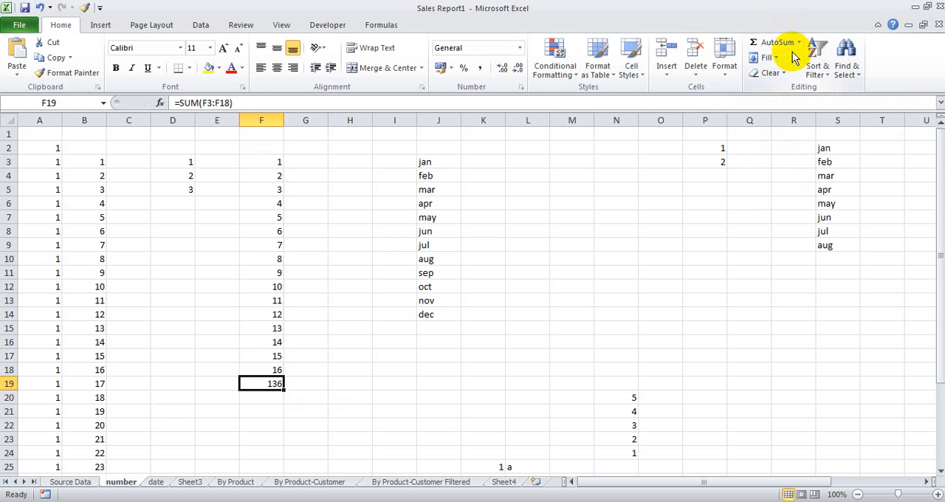
Step: Look over the other AutoSum functions, such as Average and Count Numbers, for cell F19
{"action": "left_click", "coordinate": [786, 42]}
{"action": "left_click", "coordinate": [799, 42]}
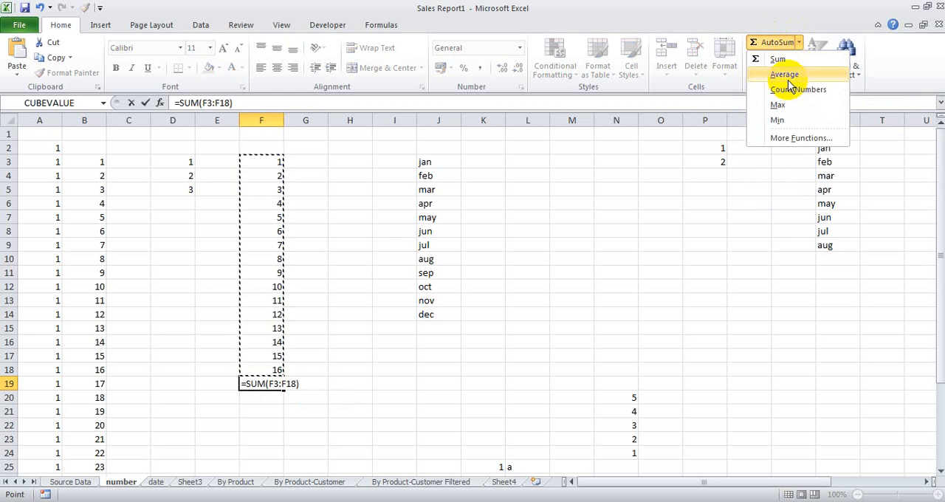
{"action": "left_click", "coordinate": [789, 79]}
{"action": "left_click", "coordinate": [789, 43]}
{"action": "left_click", "coordinate": [799, 42]}
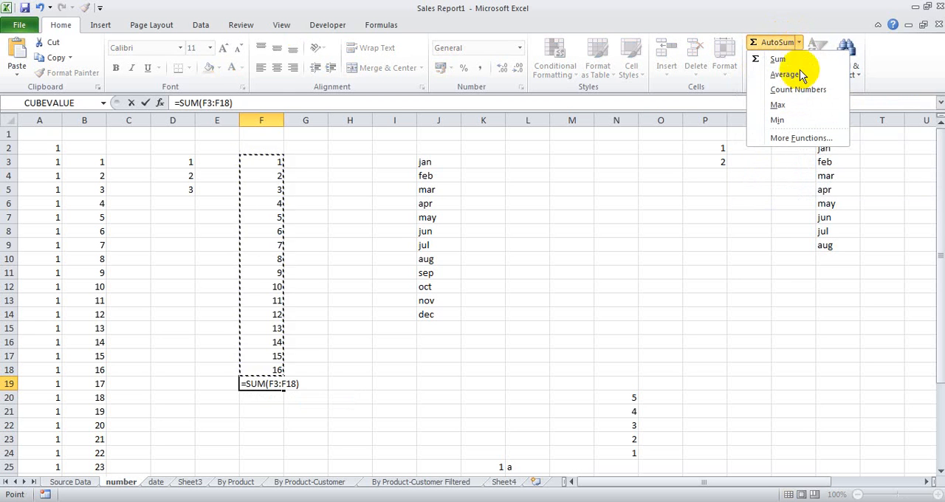
{"action": "left_click", "coordinate": [797, 88]}
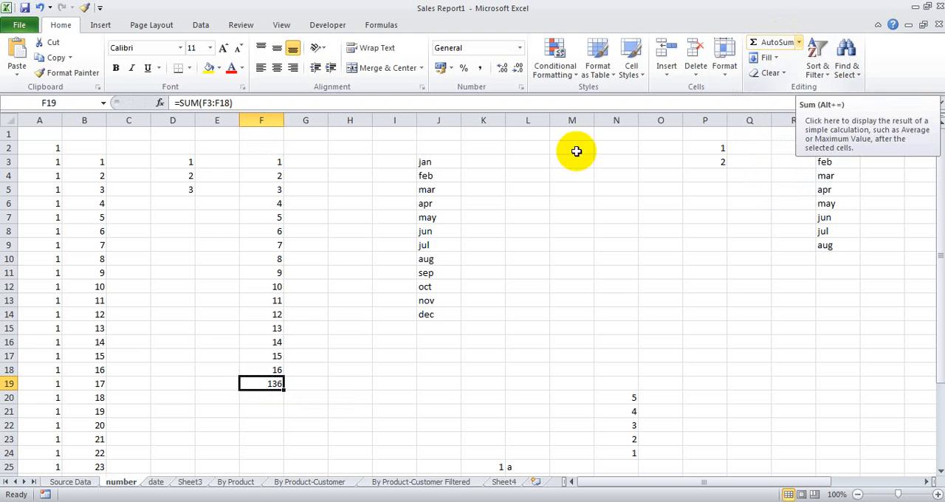
Step: Clear the total in F19 below the column F numbers
{"action": "left_click", "coordinate": [292, 316]}
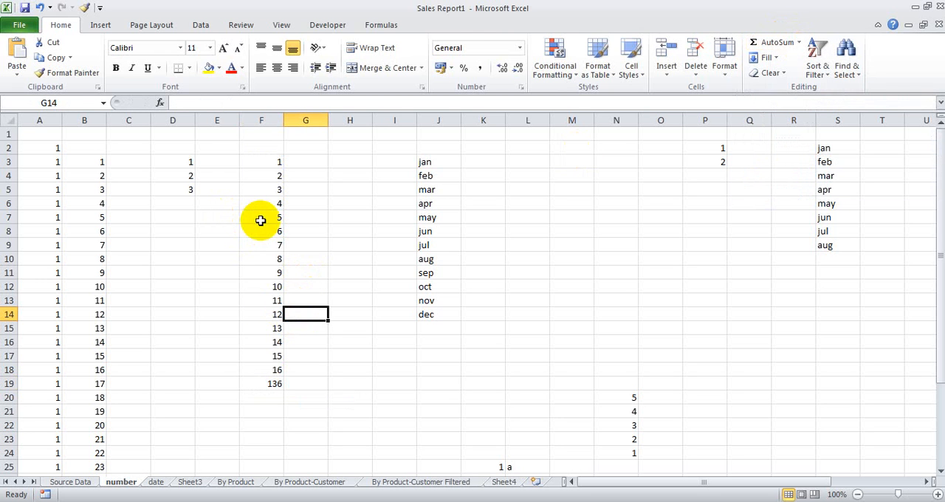
{"action": "left_click", "coordinate": [272, 381]}
{"action": "left_click", "coordinate": [293, 382]}
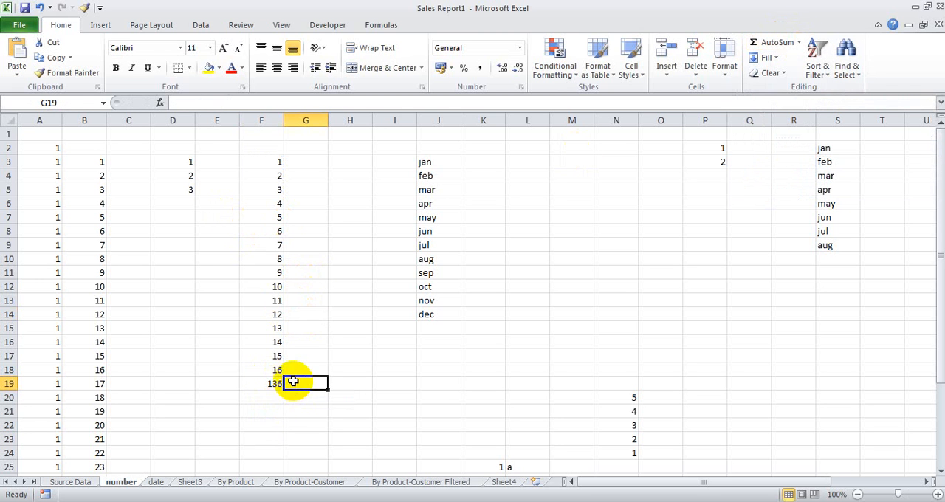
{"action": "left_click", "coordinate": [270, 384]}
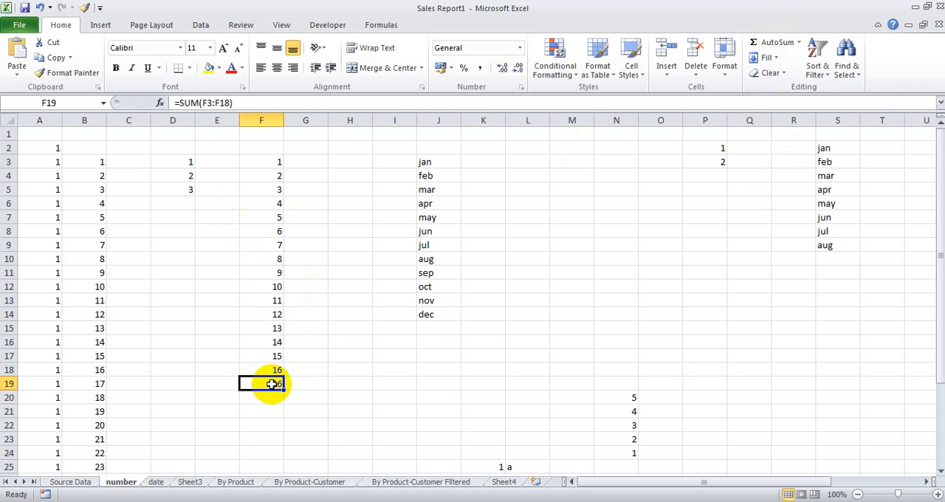
{"action": "key", "text": "Delete"}
Step: Enter the number 3 in cell E4, beside the 2 in D4
{"action": "left_click", "coordinate": [164, 232]}
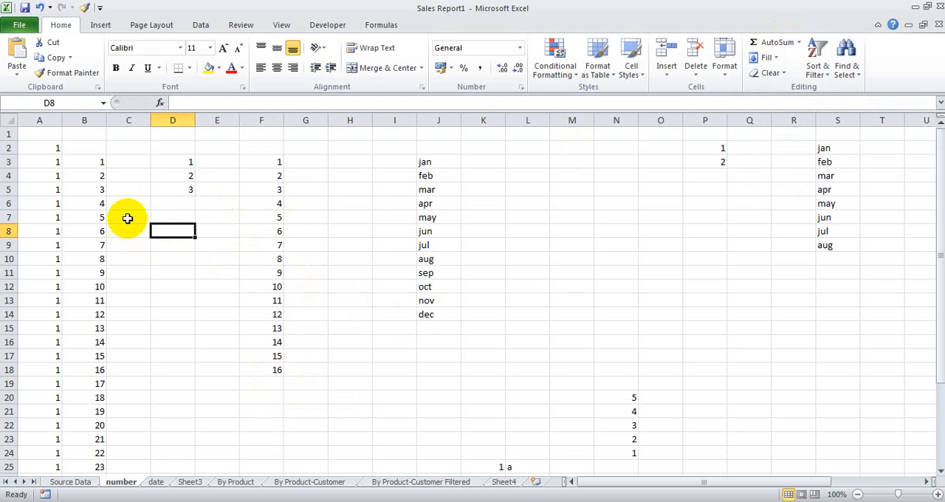
{"action": "left_click", "coordinate": [177, 178]}
{"action": "left_click", "coordinate": [211, 176]}
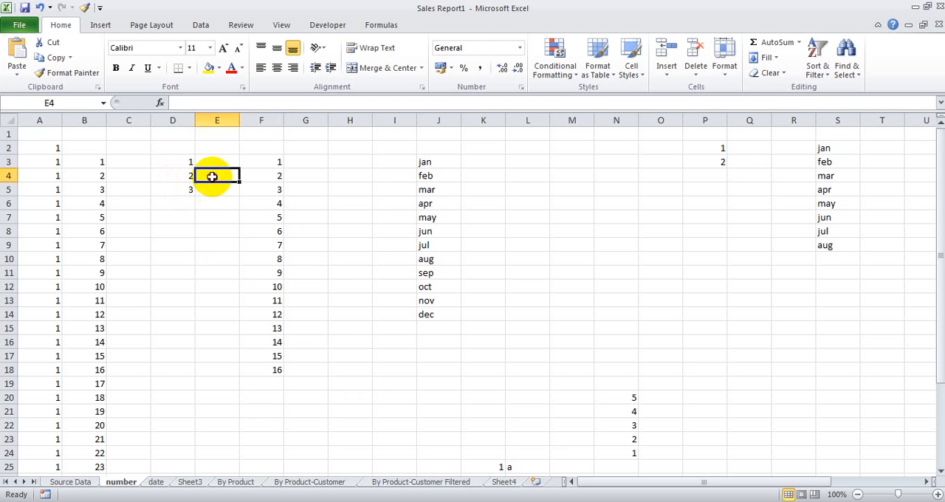
{"action": "type", "text": "3"}
{"action": "left_click", "coordinate": [203, 217]}
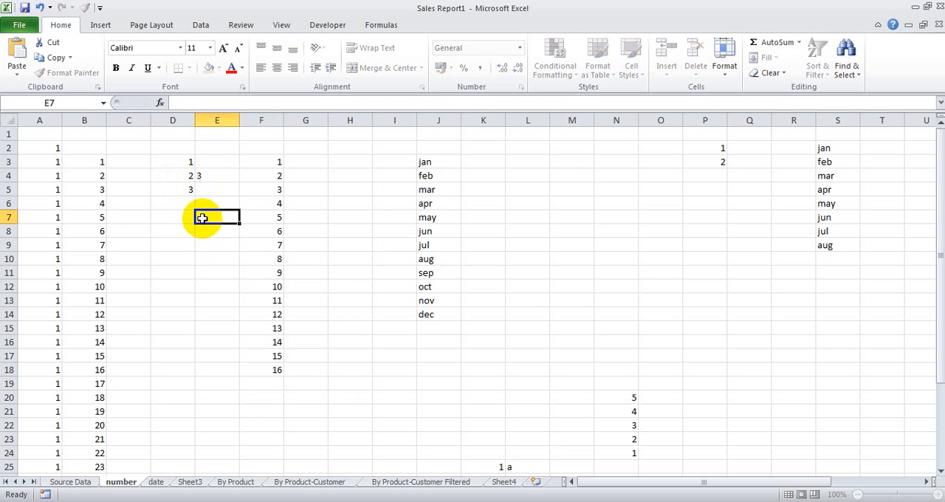
{"action": "left_click", "coordinate": [172, 217]}
Step: Delete the numbers in F3:F10
{"action": "left_click", "coordinate": [271, 176]}
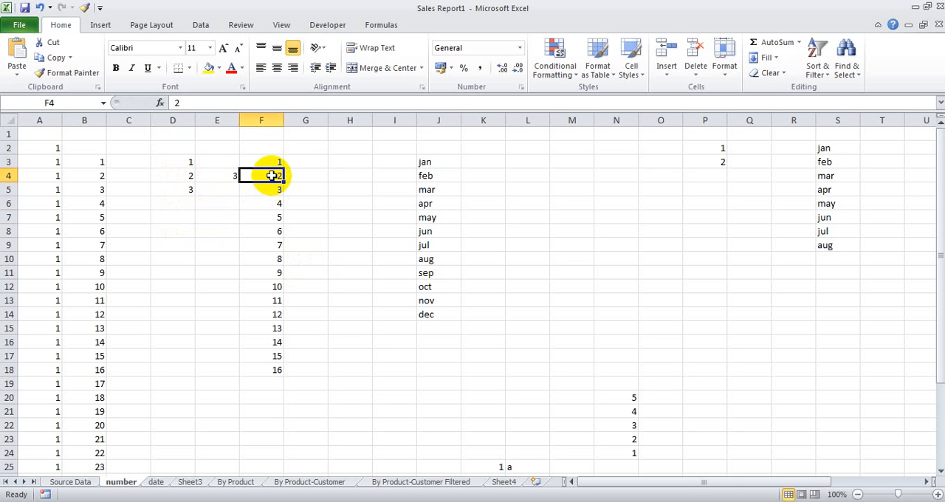
{"action": "left_click_drag", "start_coordinate": [274, 162], "coordinate": [274, 257]}
{"action": "key", "text": "Delete"}
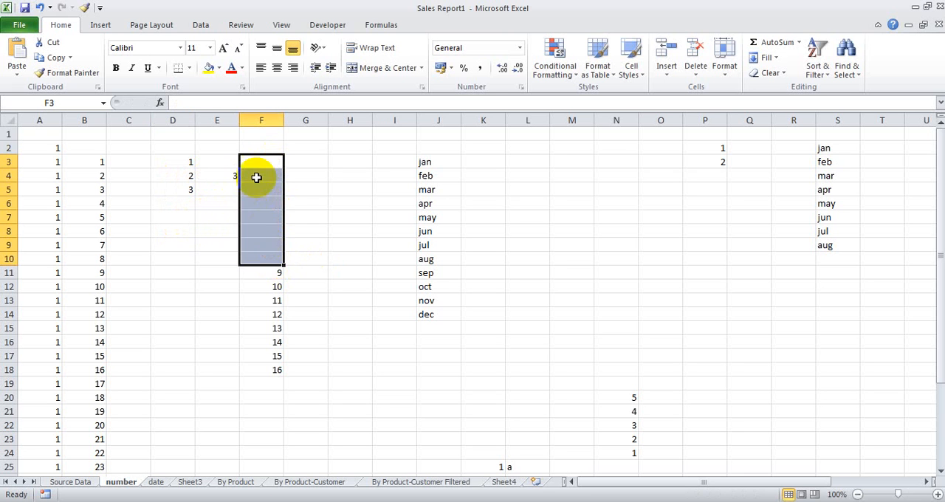
Step: Subtract E4 from D4 in cell F4 with the formula =D4-E4, and check the formula
{"action": "left_click", "coordinate": [256, 176]}
{"action": "type", "text": "="}
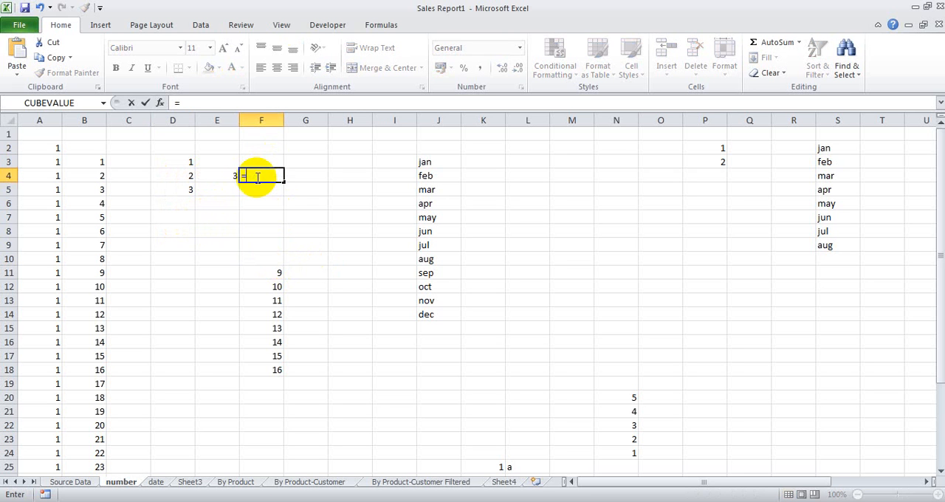
{"action": "left_click", "coordinate": [183, 177]}
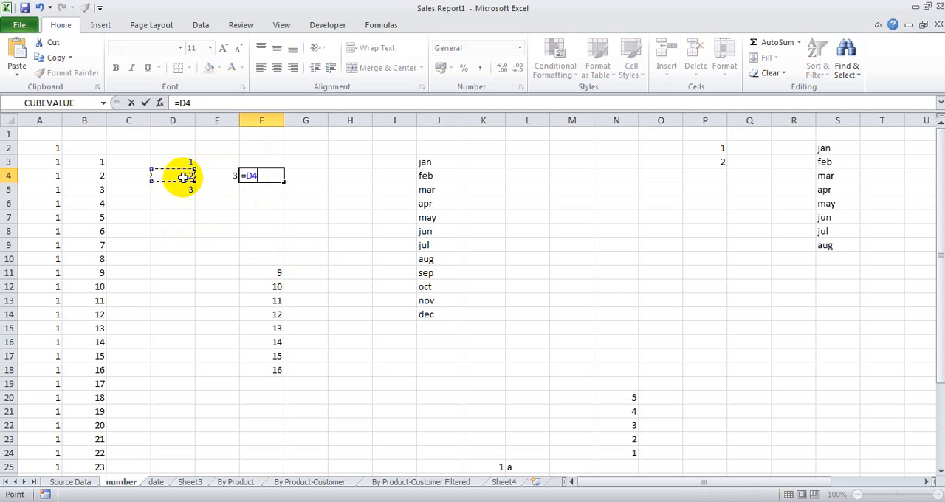
{"action": "type", "text": "-"}
{"action": "left_click", "coordinate": [219, 171]}
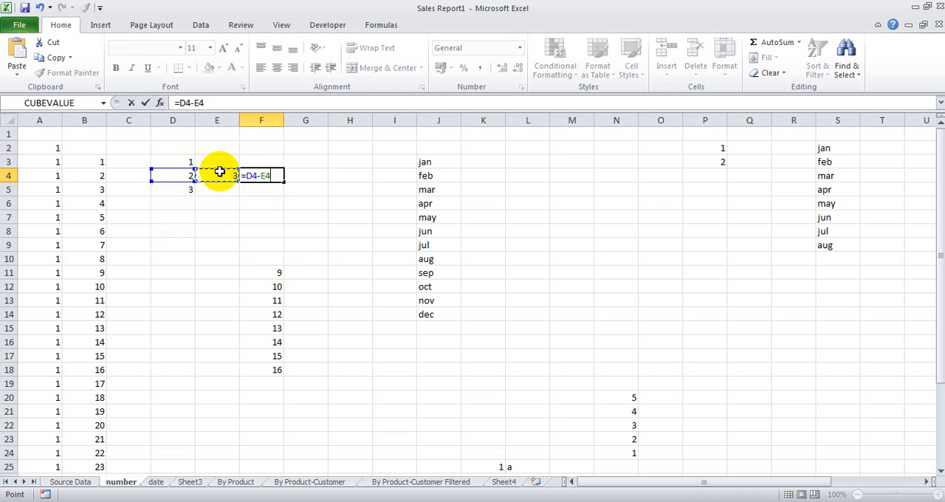
{"action": "key", "text": "Return"}
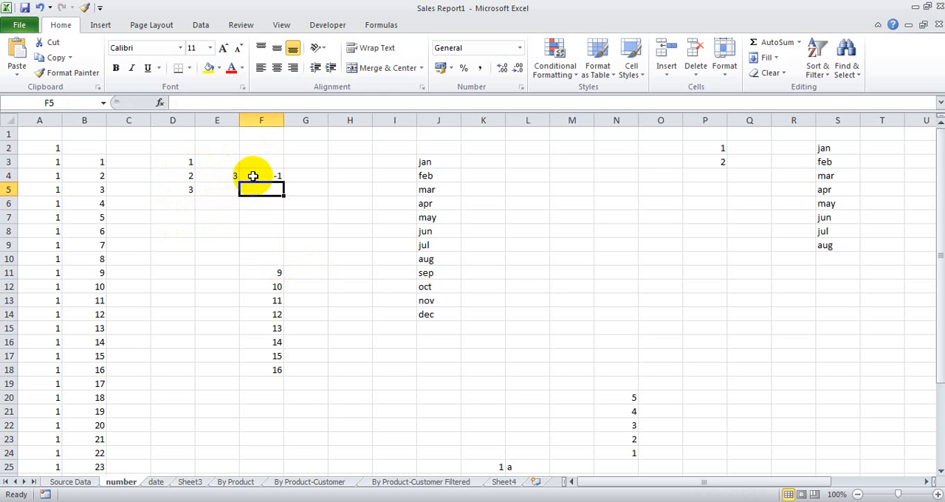
{"action": "key", "text": "Up"}
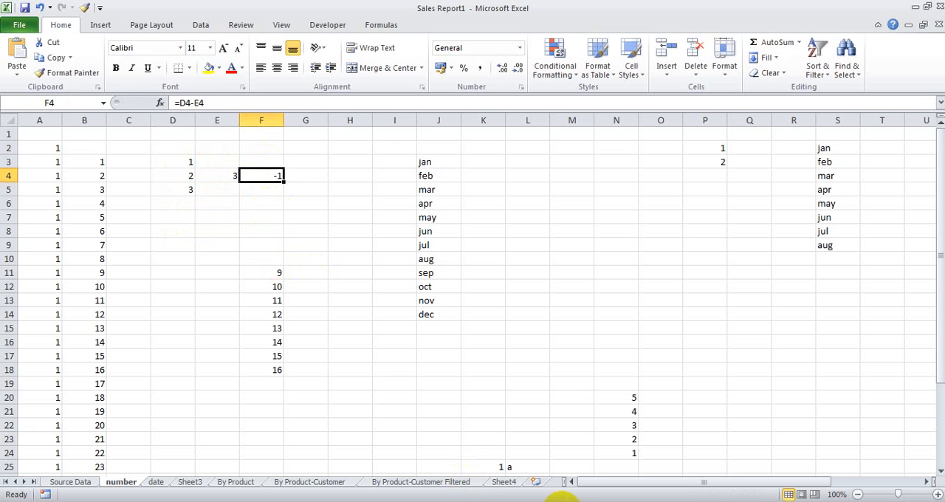
Step: Center the month names in J3:J15 horizontally and vertically, and make them bold
{"action": "left_click_drag", "start_coordinate": [433, 164], "coordinate": [451, 329]}
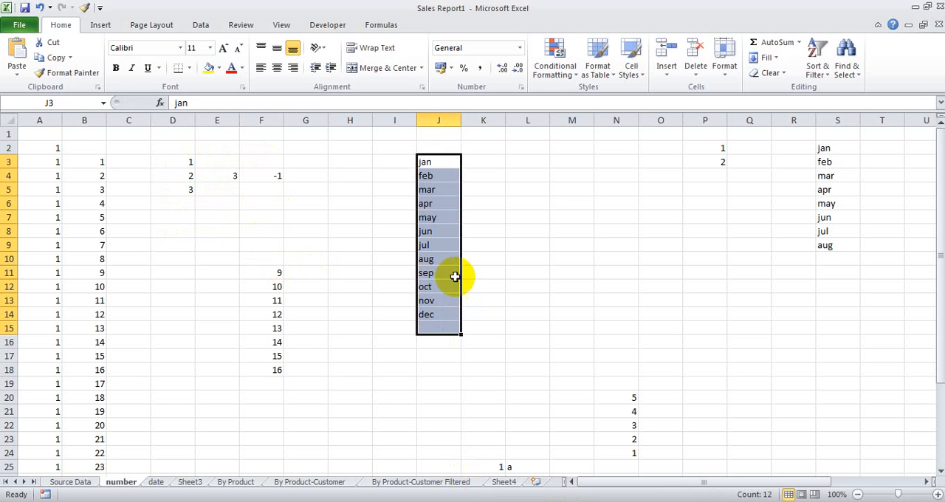
{"action": "left_click", "coordinate": [276, 68]}
{"action": "left_click", "coordinate": [276, 51]}
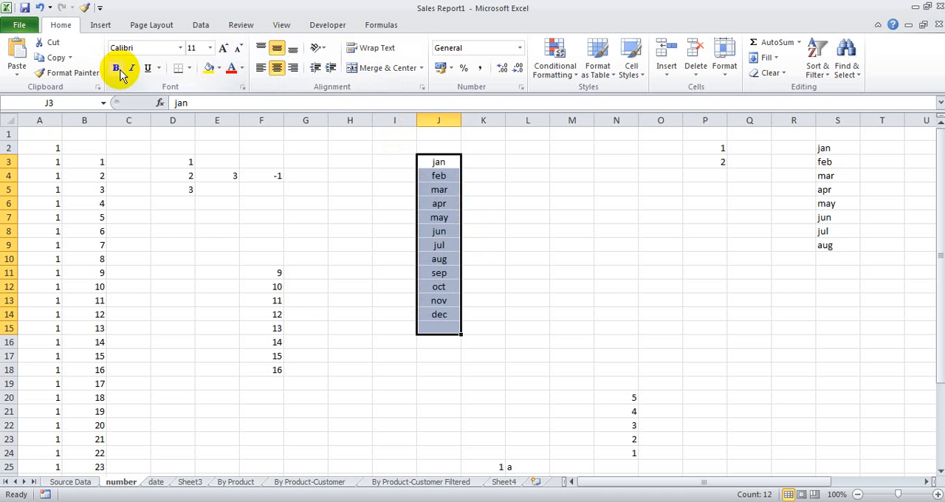
{"action": "left_click", "coordinate": [115, 67]}
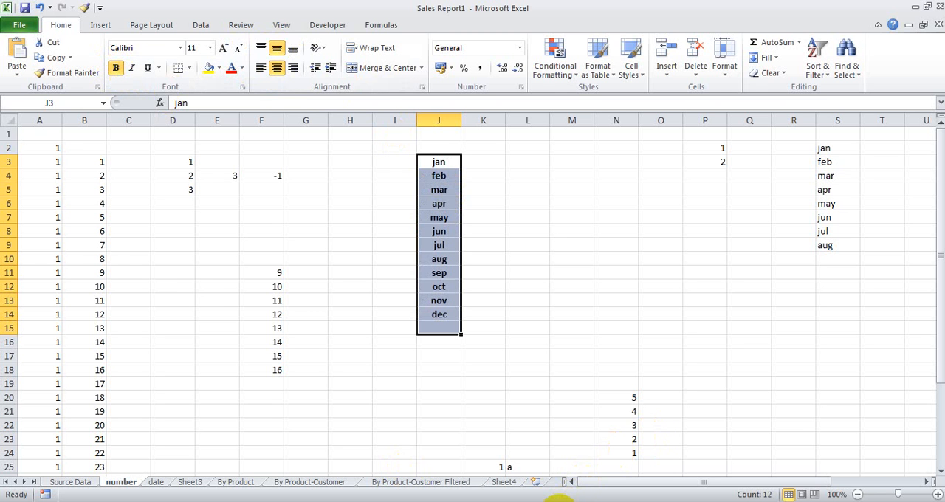
Step: Open Sheet3 and select Excel Tip No. 6 about repeating a formula to multiple cells
{"action": "key", "text": "ctrl+Page_Down"}
{"action": "key", "text": "ctrl+Page_Down"}
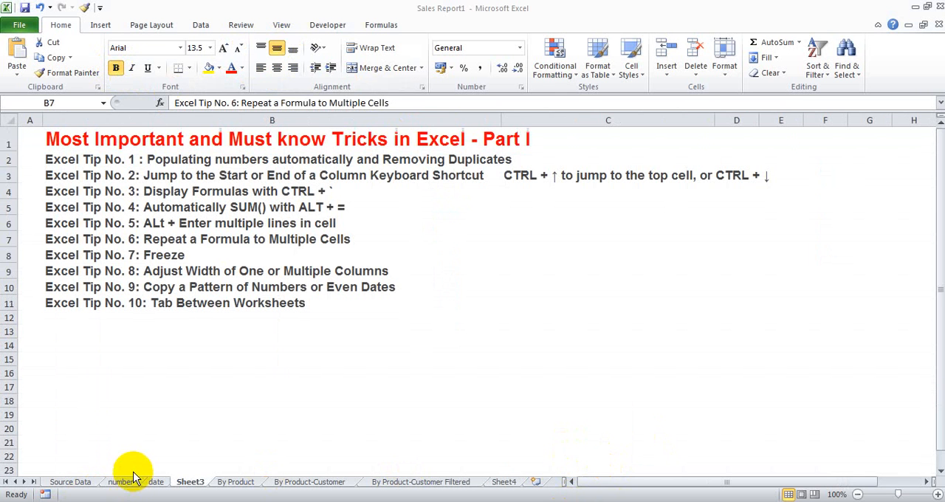
{"action": "left_click", "coordinate": [182, 236]}
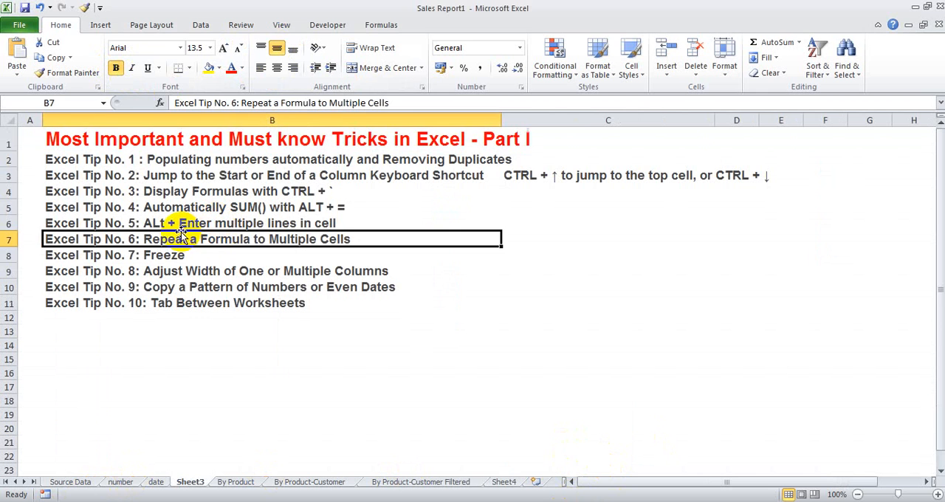
Step: On the number sheet, multiply E11 by F11 in cell G11 with the formula =E11*F11
{"action": "left_click", "coordinate": [125, 482]}
{"action": "left_click_drag", "start_coordinate": [232, 273], "coordinate": [232, 369]}
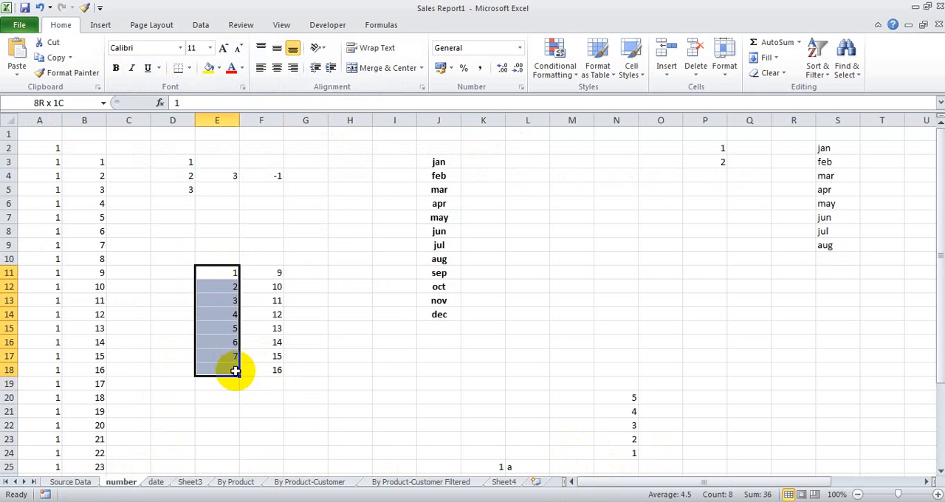
{"action": "left_click_drag", "start_coordinate": [272, 274], "coordinate": [270, 369]}
{"action": "left_click", "coordinate": [295, 270]}
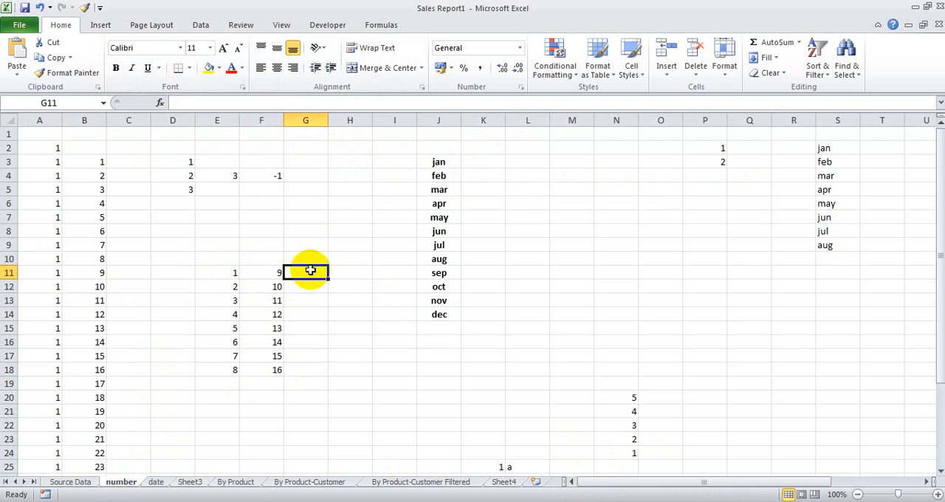
{"action": "type", "text": "="}
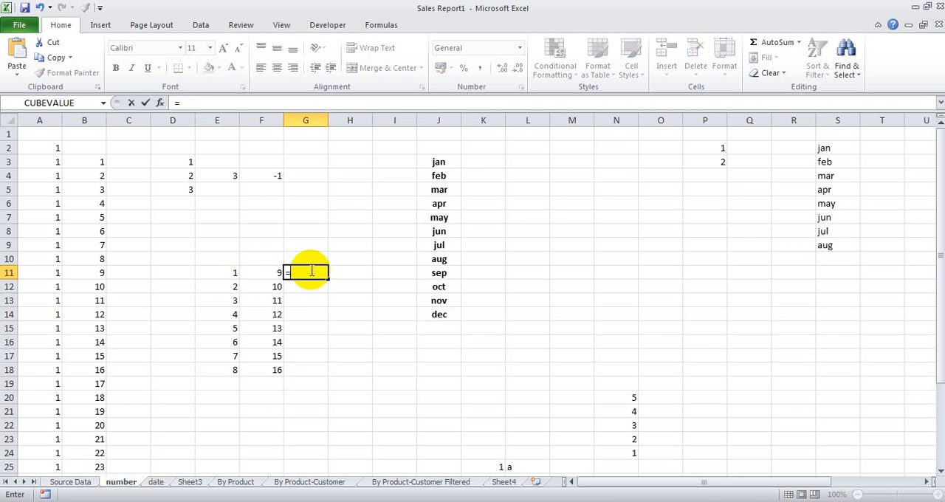
{"action": "left_click", "coordinate": [225, 274]}
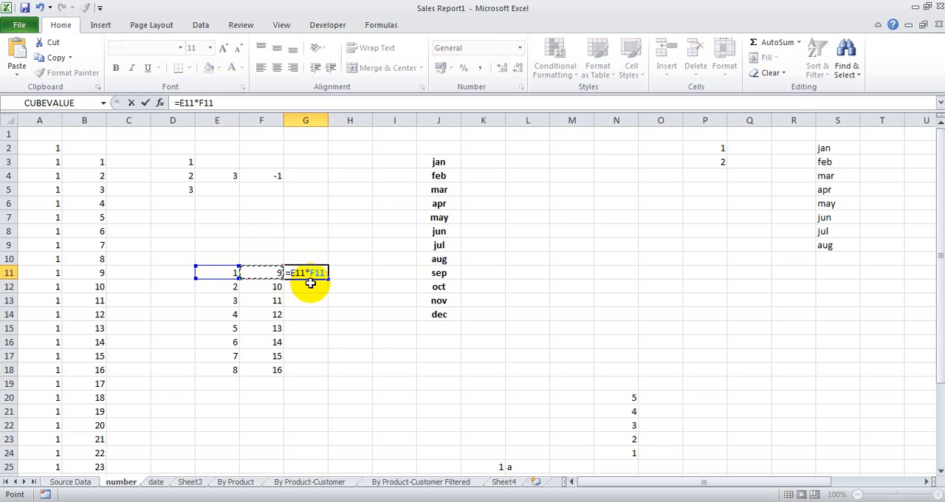
{"action": "key", "text": "Return"}
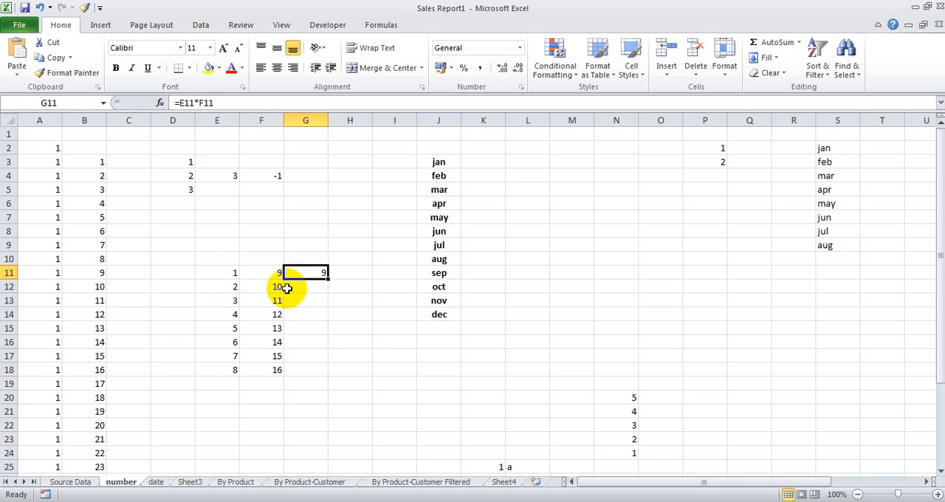
Step: Multiply E13 by F13 in cell G13 with the formula =E13*F13, and delete that formula again
{"action": "left_click", "coordinate": [235, 301]}
{"action": "left_click", "coordinate": [270, 300]}
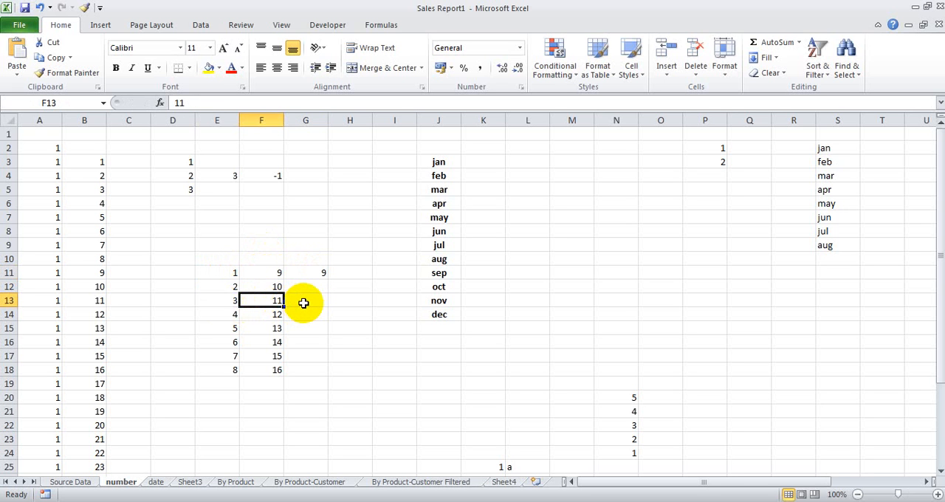
{"action": "left_click", "coordinate": [303, 303]}
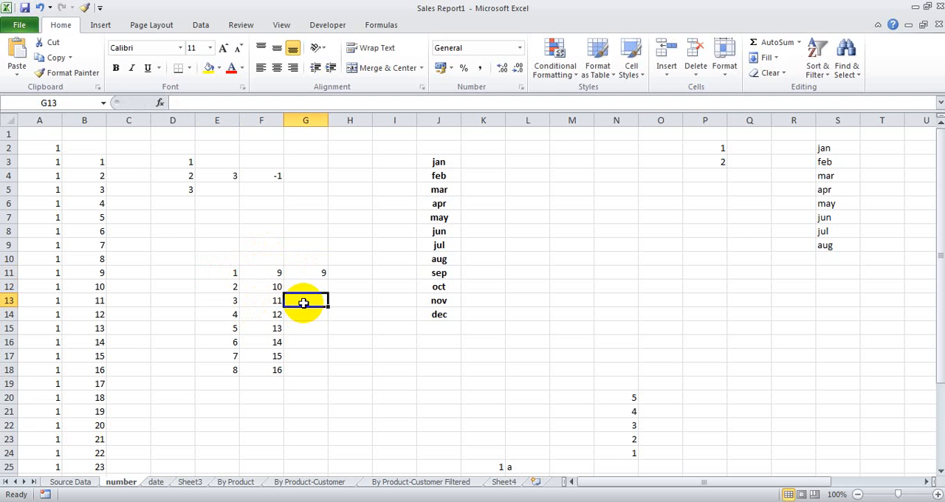
{"action": "type", "text": "="}
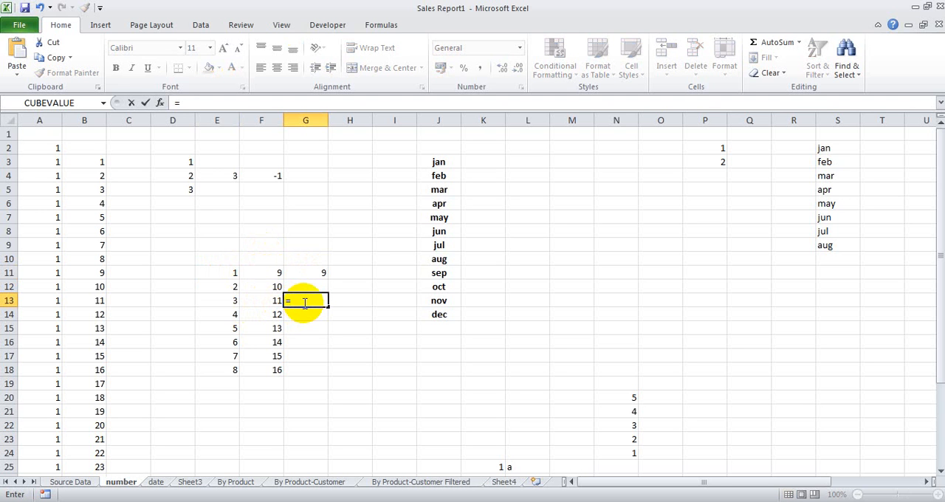
{"action": "left_click", "coordinate": [225, 300]}
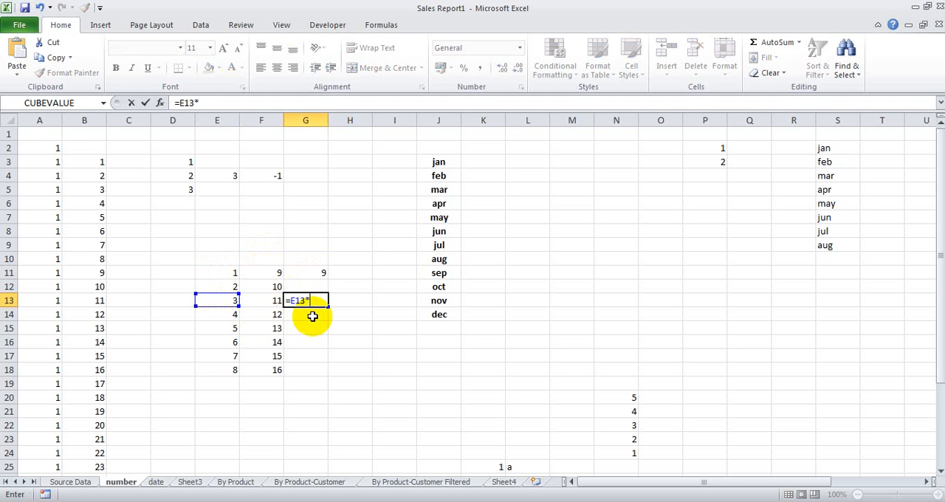
{"action": "key", "text": "Return"}
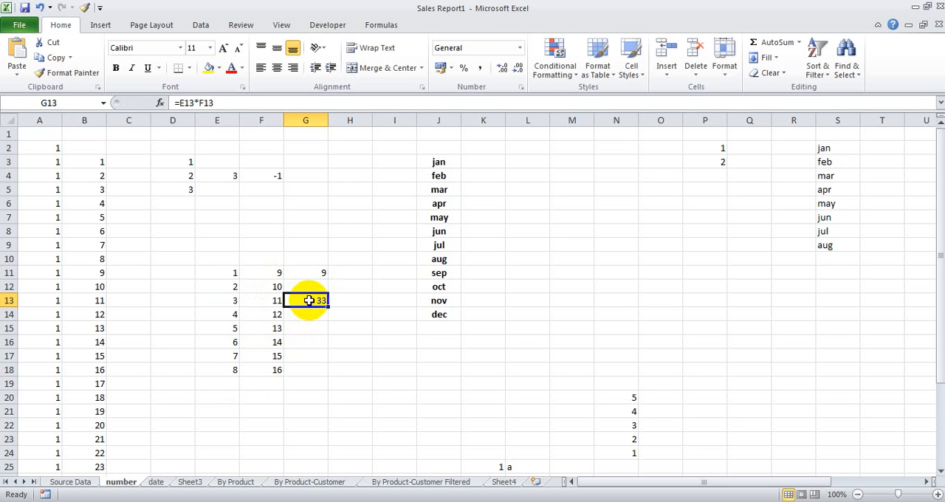
{"action": "key", "text": "Delete"}
Step: Fill the multiplication formula from G11 down to G18, and check the copied formula in G12
{"action": "left_click", "coordinate": [320, 274]}
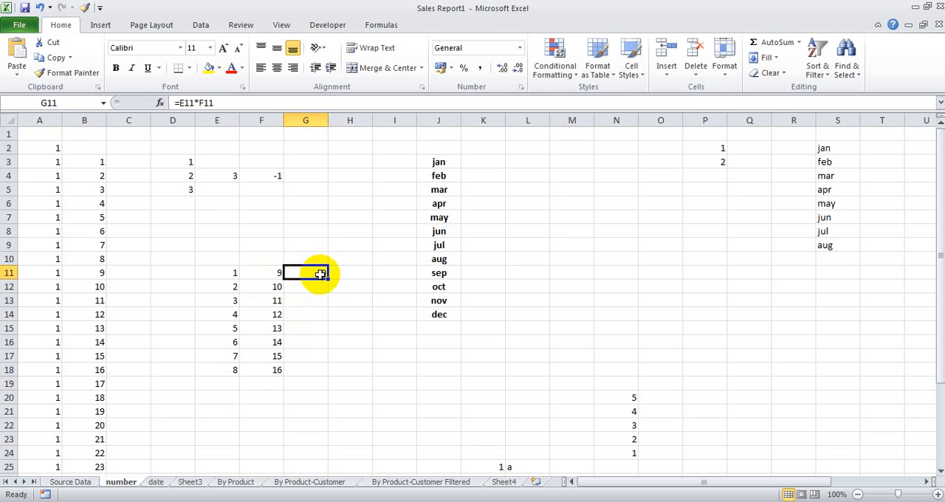
{"action": "left_click_drag", "start_coordinate": [327, 278], "coordinate": [327, 369]}
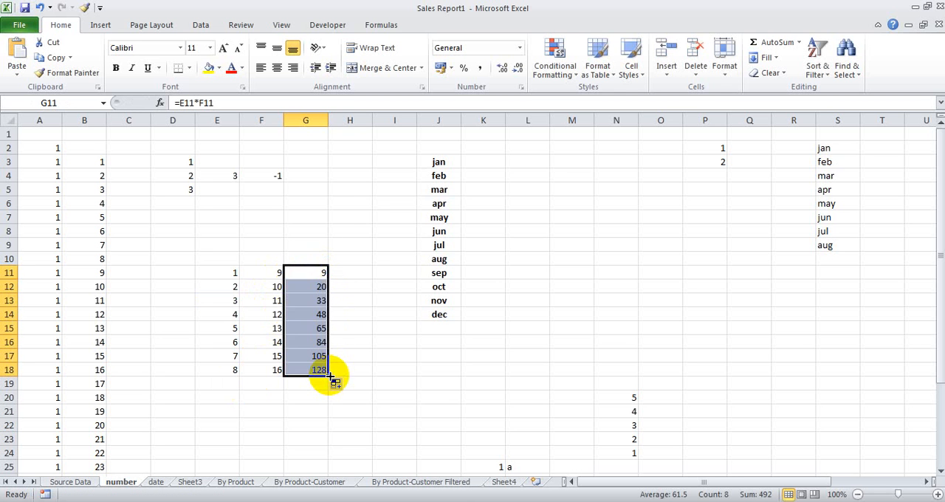
{"action": "left_click", "coordinate": [306, 287]}
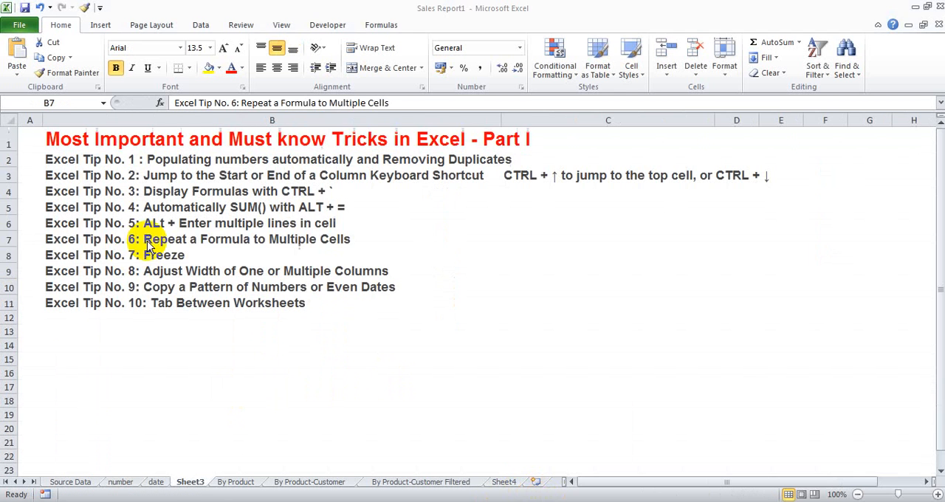
Step: Examine the Source Data sheet's header row and the quarterly values further down, including row 78
{"action": "left_click", "coordinate": [140, 242]}
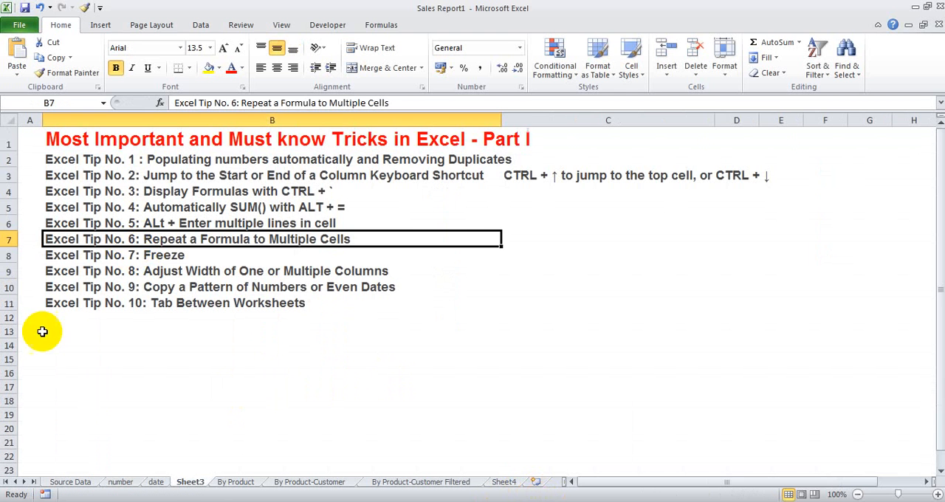
{"action": "left_click", "coordinate": [65, 480]}
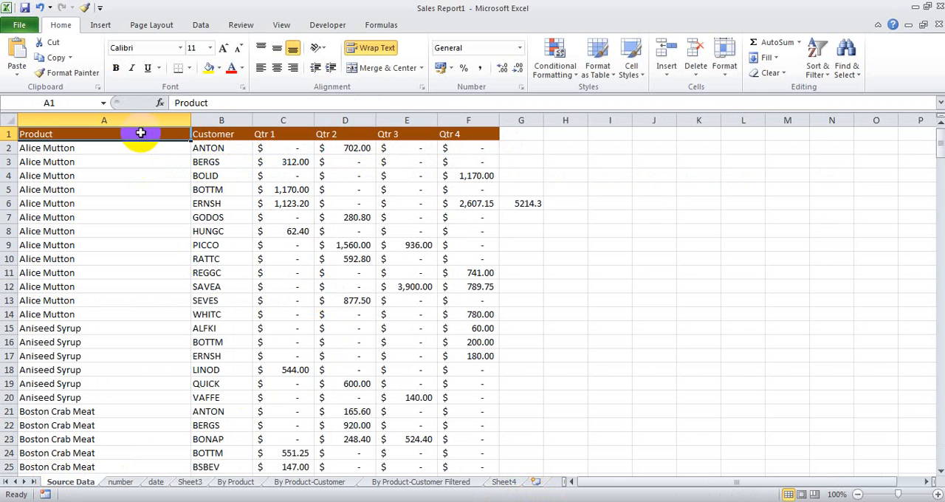
{"action": "left_click_drag", "start_coordinate": [139, 133], "coordinate": [466, 130]}
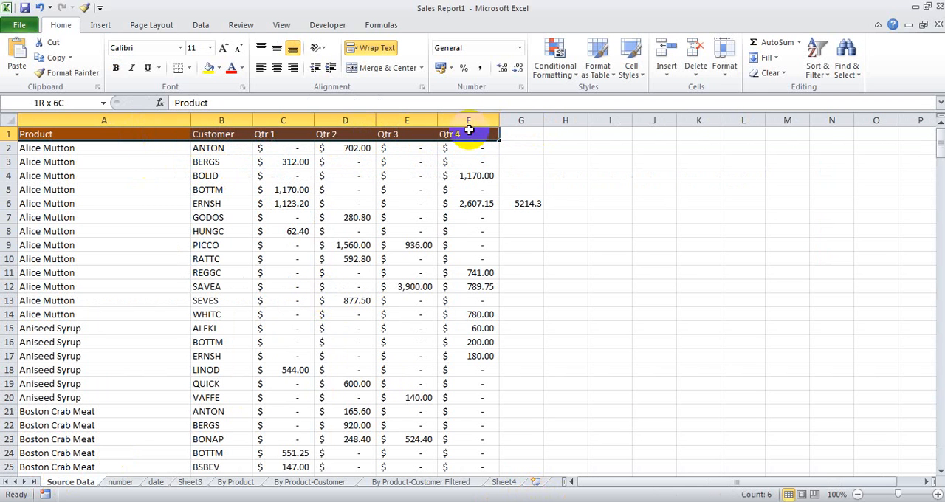
{"action": "left_click", "coordinate": [152, 231]}
{"action": "scroll", "coordinate": [160, 320], "scroll_direction": "down", "scroll_amount": 20}
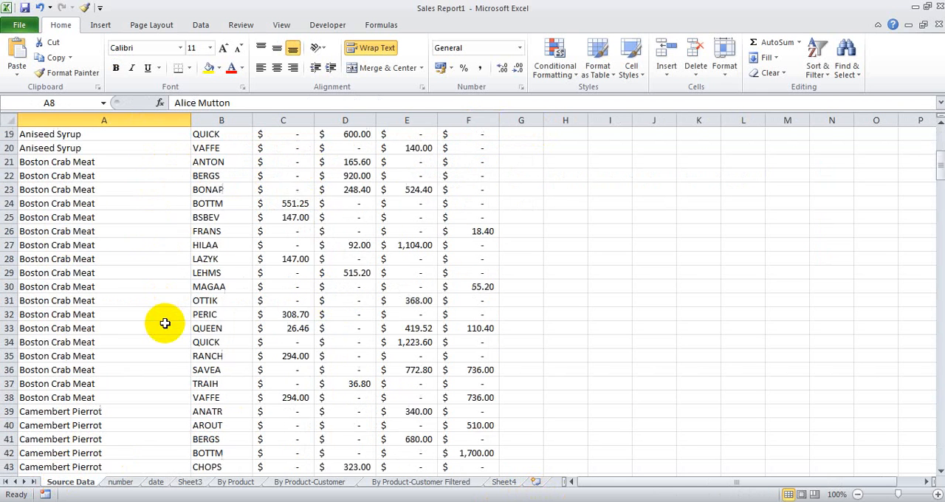
{"action": "scroll", "coordinate": [165, 327], "scroll_direction": "up", "scroll_amount": 8}
{"action": "scroll", "coordinate": [165, 327], "scroll_direction": "down", "scroll_amount": 9}
{"action": "left_click", "coordinate": [291, 287]}
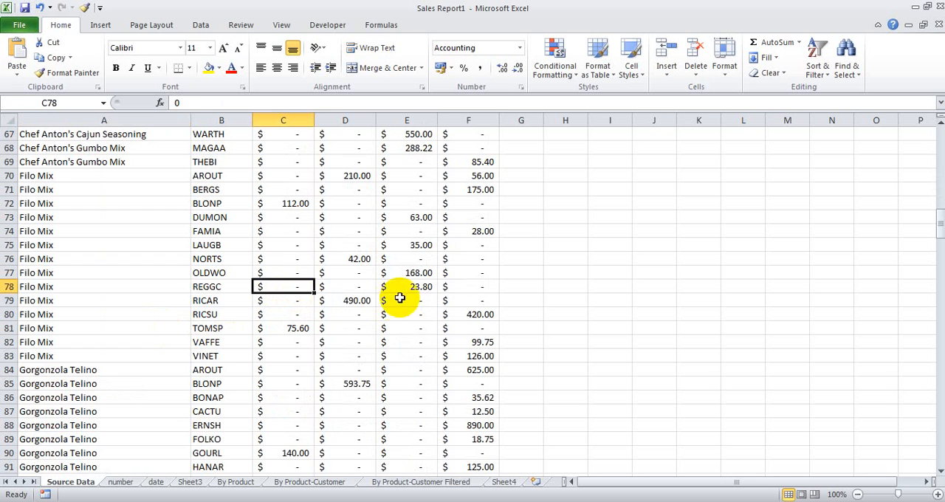
{"action": "left_click", "coordinate": [489, 288]}
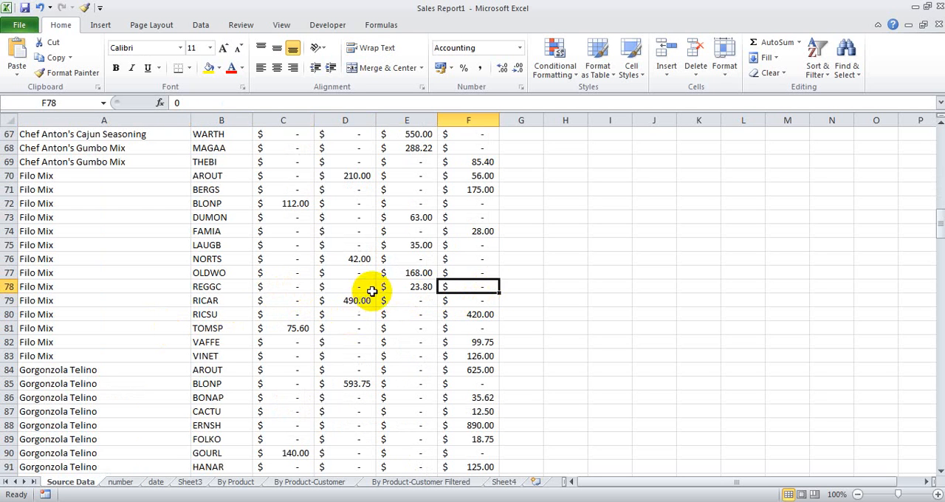
{"action": "left_click", "coordinate": [425, 288]}
{"action": "mouse_move", "coordinate": [419, 285]}
{"action": "left_mouse_down"}
{"action": "mouse_move", "coordinate": [435, 287]}
{"action": "mouse_move", "coordinate": [420, 274]}
{"action": "mouse_move", "coordinate": [371, 285]}
{"action": "mouse_move", "coordinate": [386, 266]}
{"action": "mouse_move", "coordinate": [379, 280]}
{"action": "mouse_move", "coordinate": [407, 285]}
{"action": "left_mouse_up"}
{"action": "scroll", "coordinate": [407, 285], "scroll_direction": "up", "scroll_amount": 20}
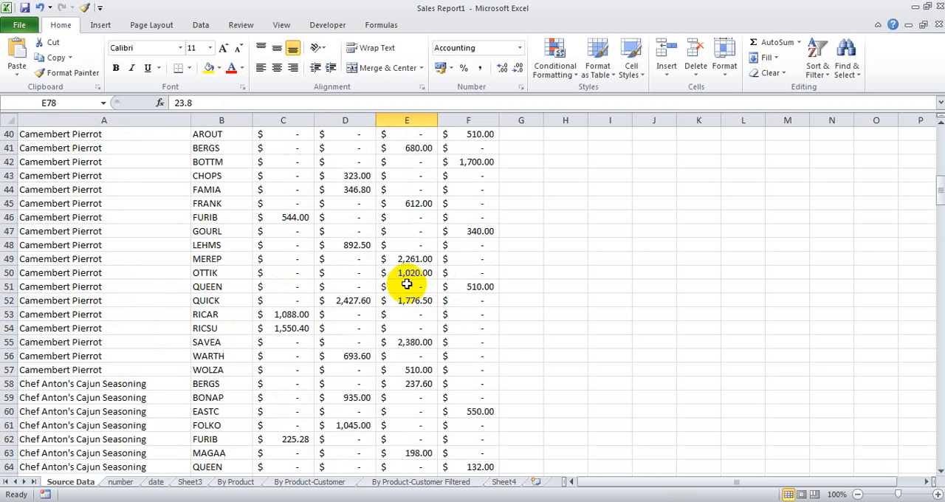
{"action": "scroll", "coordinate": [400, 405], "scroll_direction": "down", "scroll_amount": 8}
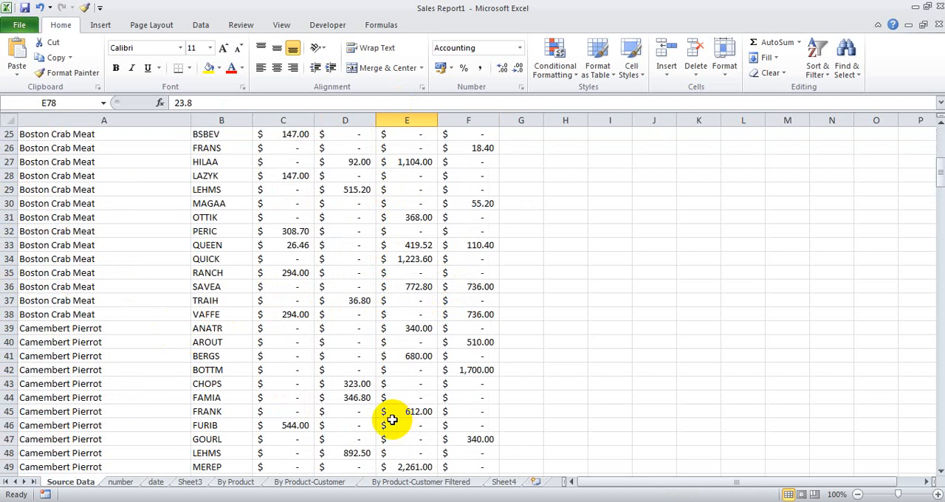
{"action": "scroll", "coordinate": [386, 415], "scroll_direction": "up", "scroll_amount": 8}
{"action": "left_click", "coordinate": [381, 274]}
{"action": "scroll", "coordinate": [384, 377], "scroll_direction": "down", "scroll_amount": 1}
{"action": "scroll", "coordinate": [383, 378], "scroll_direction": "up", "scroll_amount": 1}
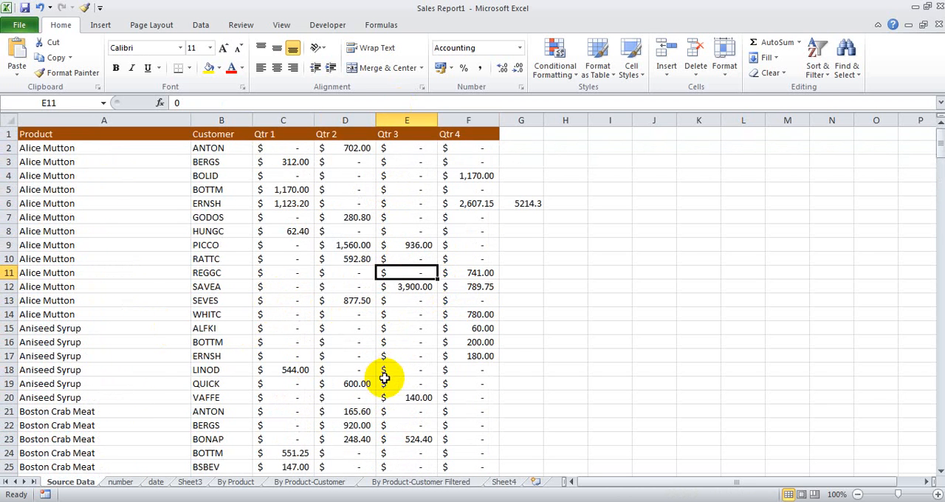
Step: Freeze the top row of the Source Data sheet, and check the headers against the rows further down
{"action": "left_click_drag", "start_coordinate": [66, 133], "coordinate": [493, 128]}
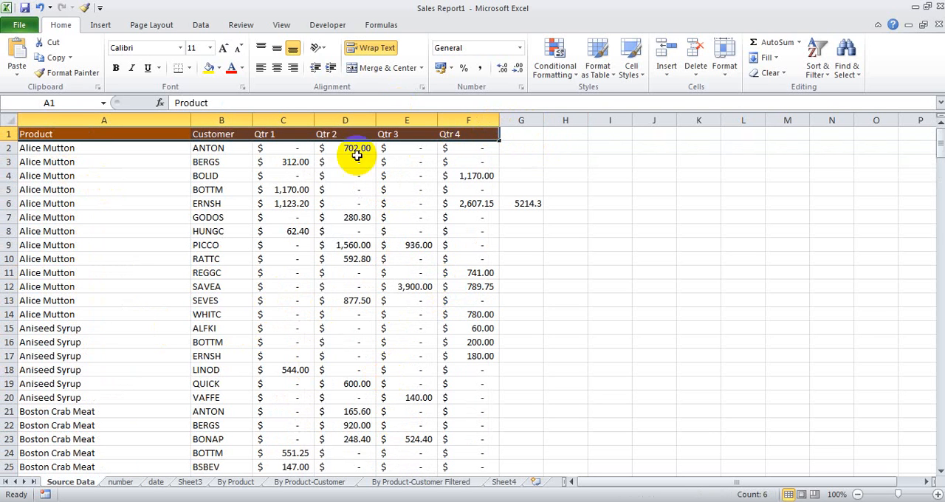
{"action": "left_click", "coordinate": [282, 25]}
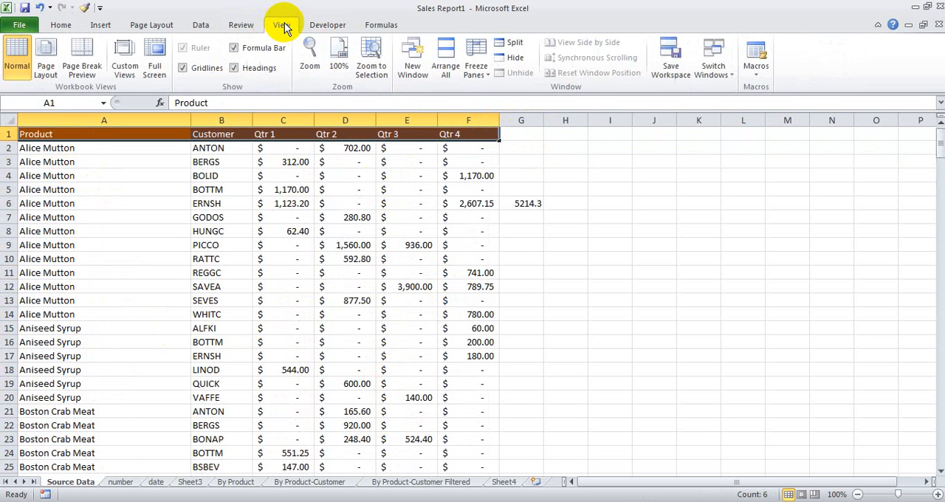
{"action": "left_click", "coordinate": [476, 66]}
{"action": "left_click", "coordinate": [544, 124]}
{"action": "left_click", "coordinate": [369, 176]}
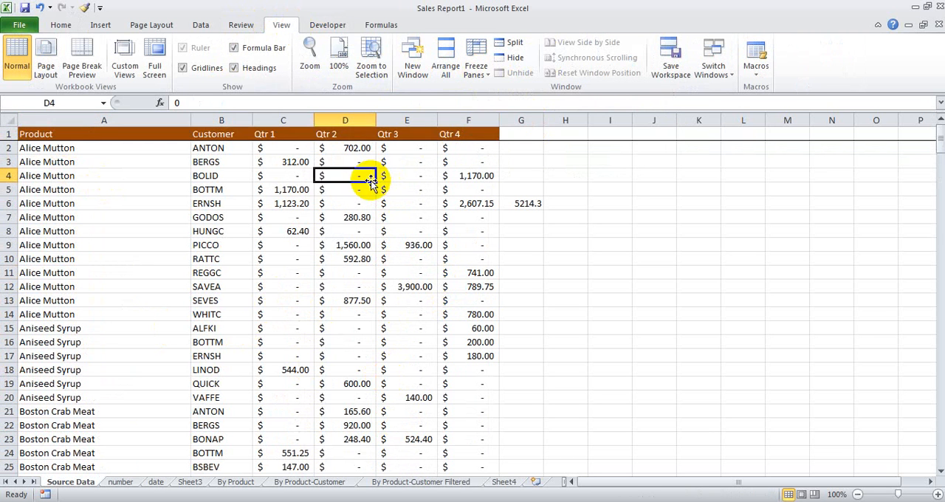
{"action": "scroll", "coordinate": [422, 327], "scroll_direction": "down", "scroll_amount": 20}
{"action": "scroll", "coordinate": [422, 328], "scroll_direction": "down", "scroll_amount": 16}
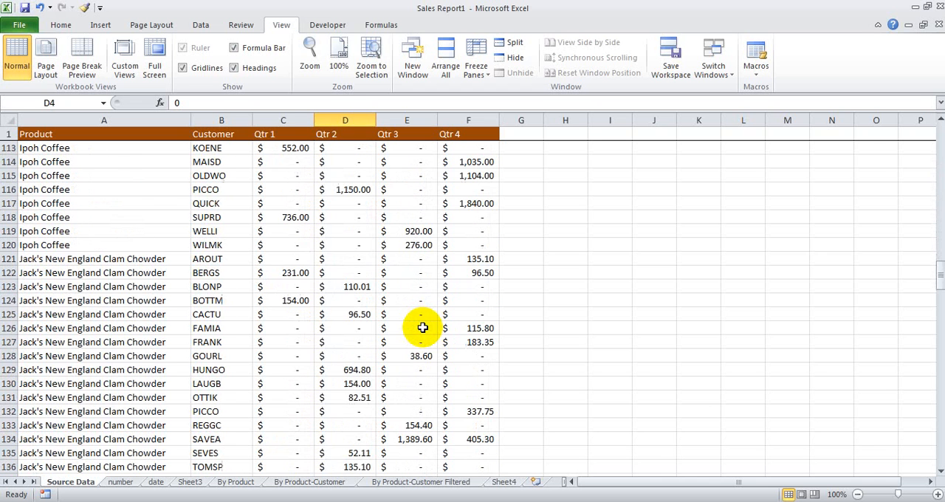
{"action": "scroll", "coordinate": [362, 280], "scroll_direction": "up", "scroll_amount": 20}
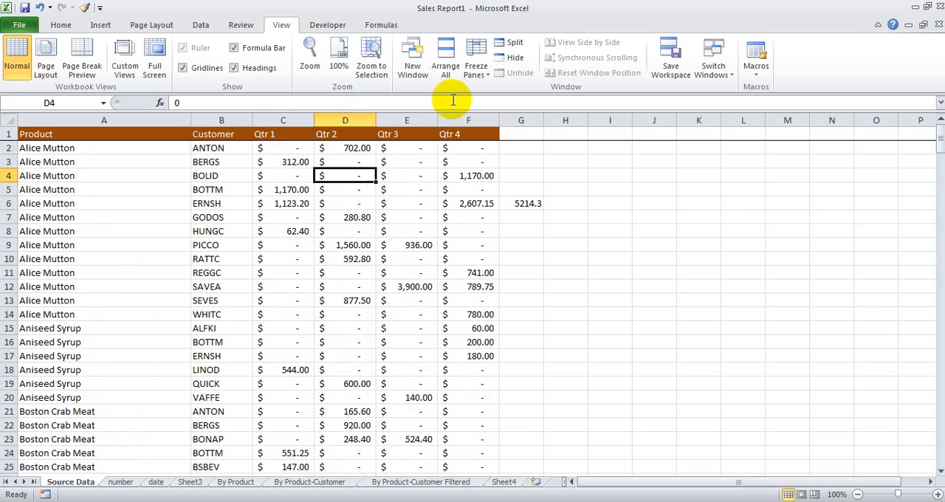
Step: Unfreeze the panes of the Source Data sheet, and view the available freezing options
{"action": "left_click", "coordinate": [476, 62]}
{"action": "left_click", "coordinate": [514, 110]}
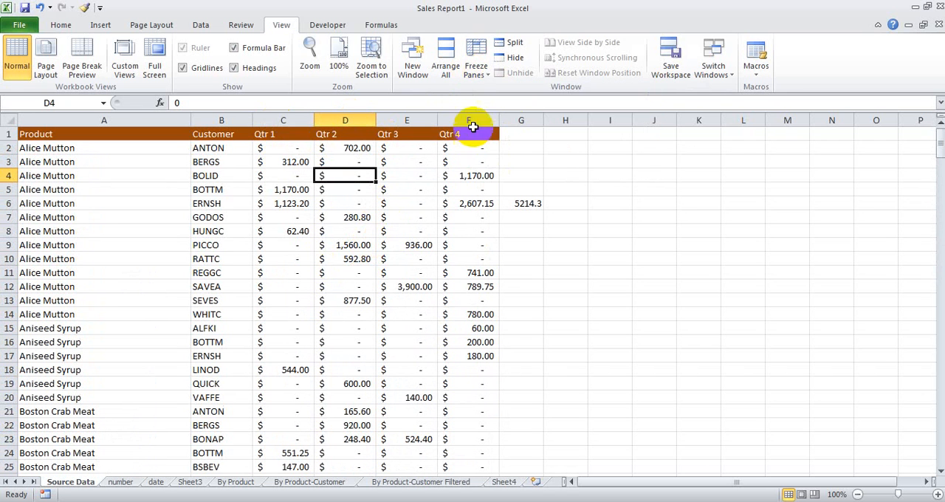
{"action": "left_click", "coordinate": [476, 62]}
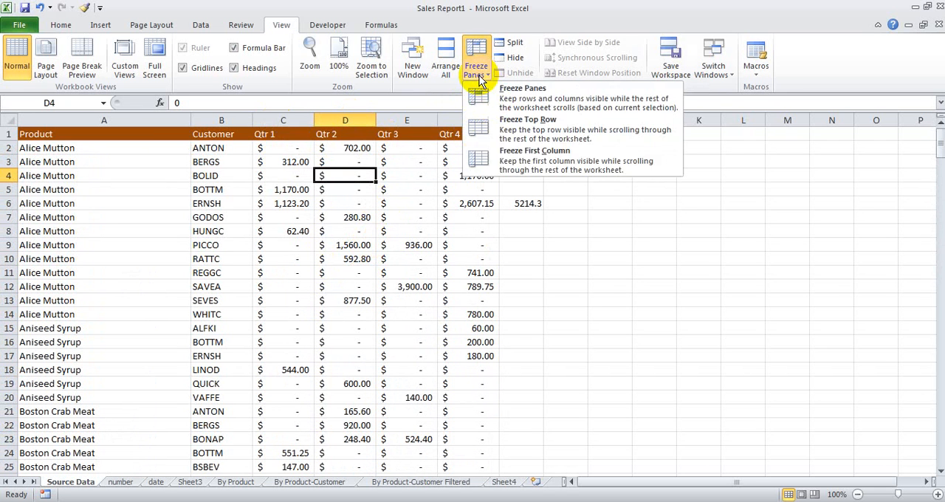
{"action": "left_click", "coordinate": [135, 183]}
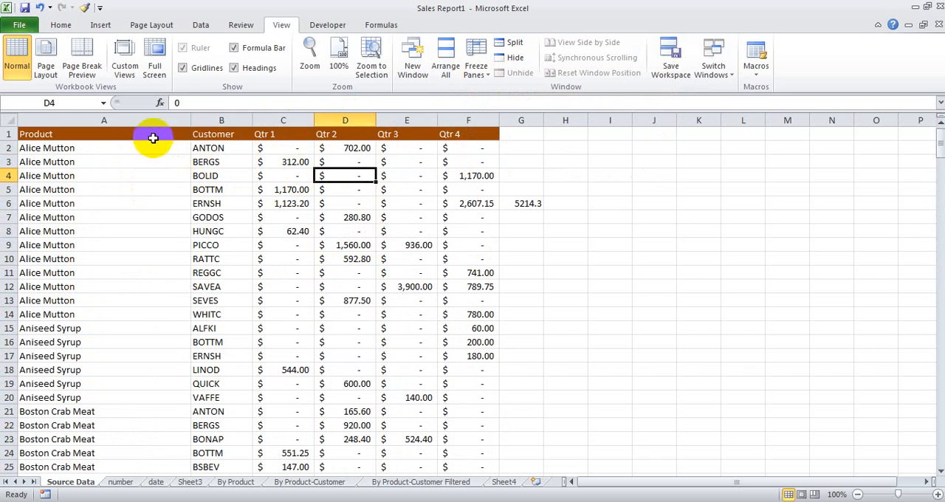
Step: Add filters to the header row A1:F1, from Product to Qtr 4
{"action": "left_click_drag", "start_coordinate": [152, 135], "coordinate": [476, 130]}
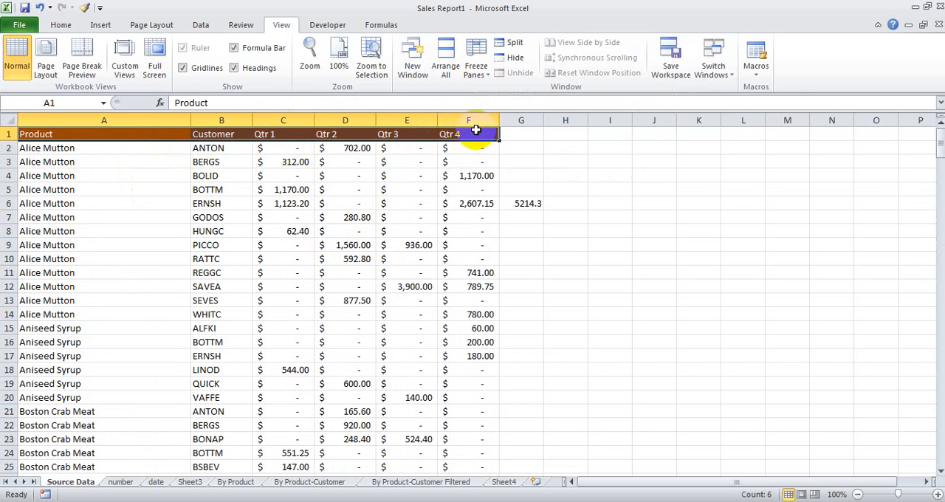
{"action": "left_click", "coordinate": [200, 24]}
{"action": "left_click", "coordinate": [359, 59]}
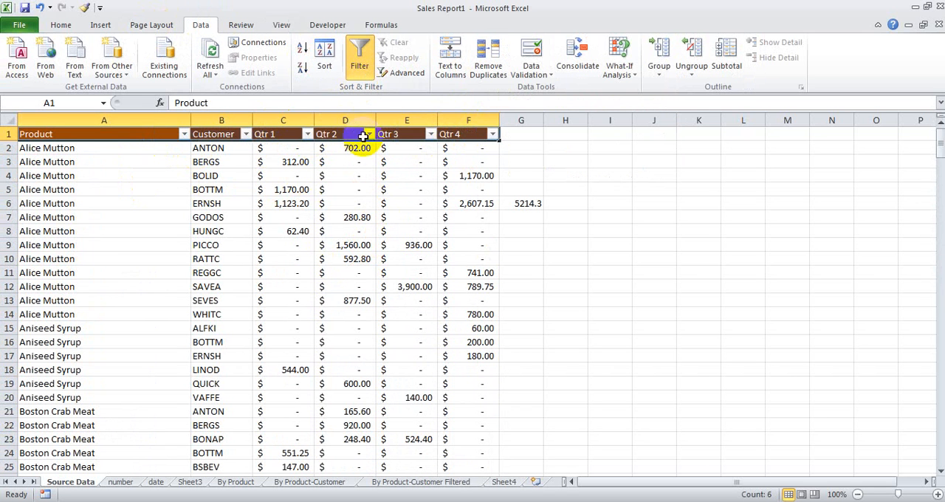
Step: Try out value selections in the Qtr 2 filter list, such as excluding $34.80, without applying a filter
{"action": "left_click", "coordinate": [368, 134]}
{"action": "left_click", "coordinate": [231, 284]}
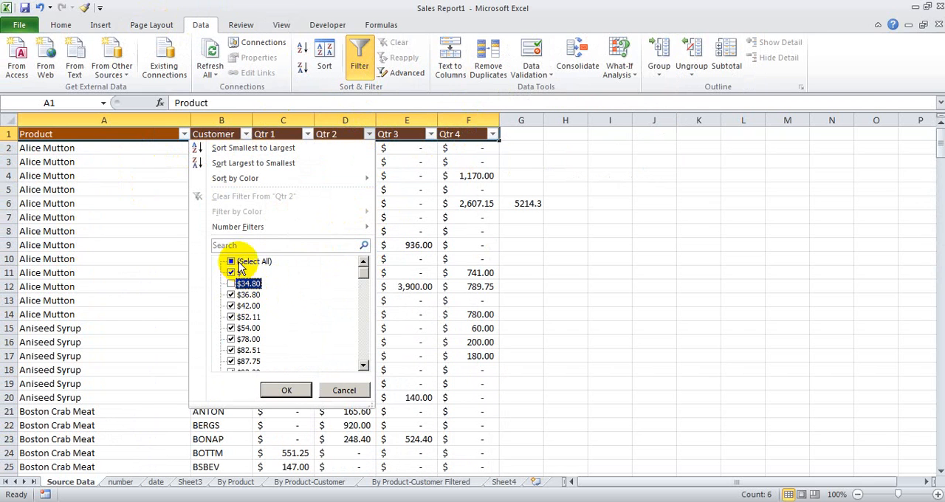
{"action": "left_click", "coordinate": [232, 263]}
{"action": "left_click", "coordinate": [344, 390]}
Step: Select Excel Tip No. 8 about adjusting column widths on Sheet3, and open the date sheet
{"action": "left_click", "coordinate": [365, 272]}
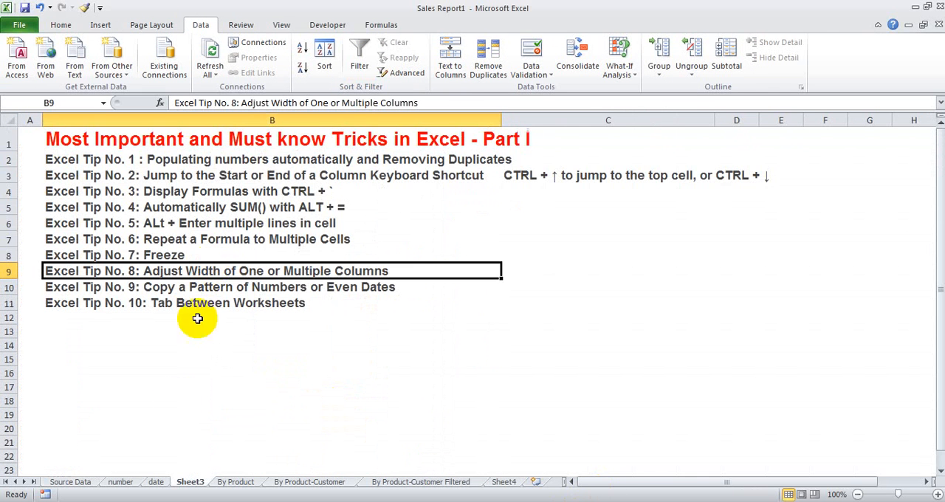
{"action": "left_click", "coordinate": [156, 481]}
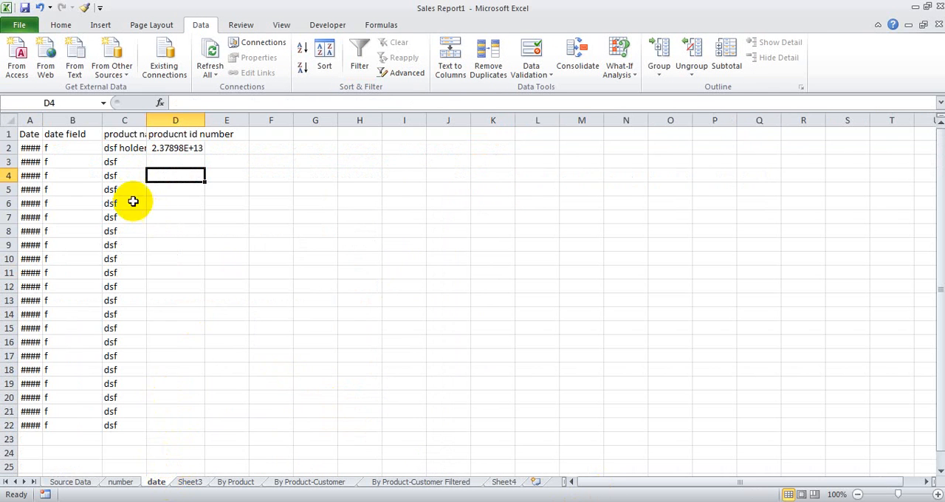
Step: Widen the Date, date field and product name columns by hand on the date sheet
{"action": "left_click", "coordinate": [29, 146]}
{"action": "left_click", "coordinate": [70, 149]}
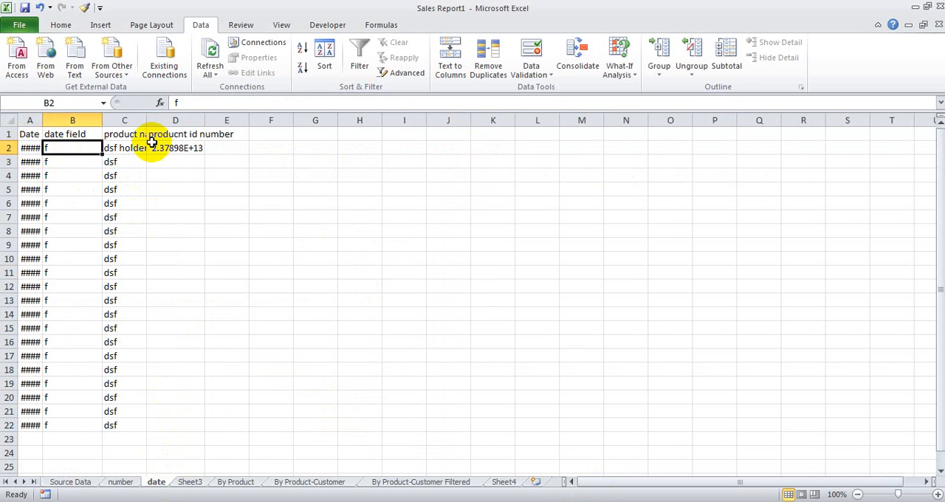
{"action": "left_click", "coordinate": [193, 149]}
{"action": "left_click", "coordinate": [126, 146]}
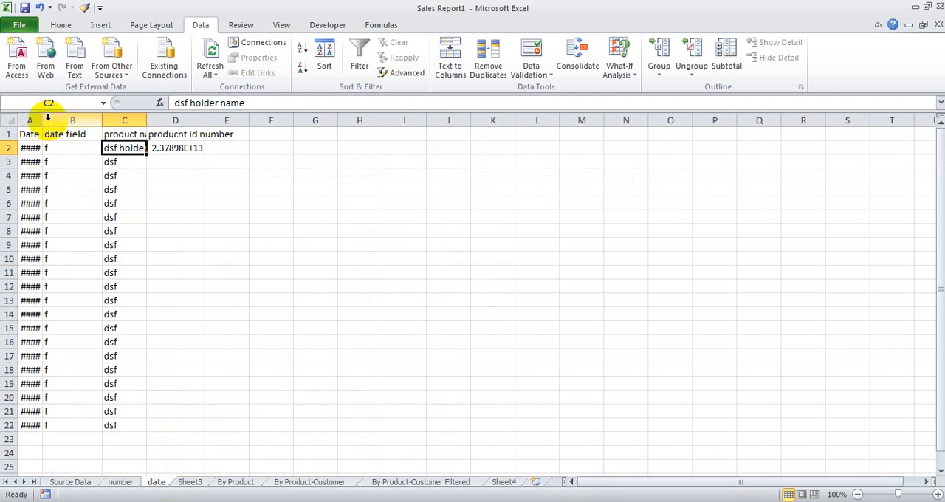
{"action": "left_click_drag", "start_coordinate": [43, 120], "coordinate": [103, 120]}
{"action": "left_click_drag", "start_coordinate": [161, 112], "coordinate": [312, 119]}
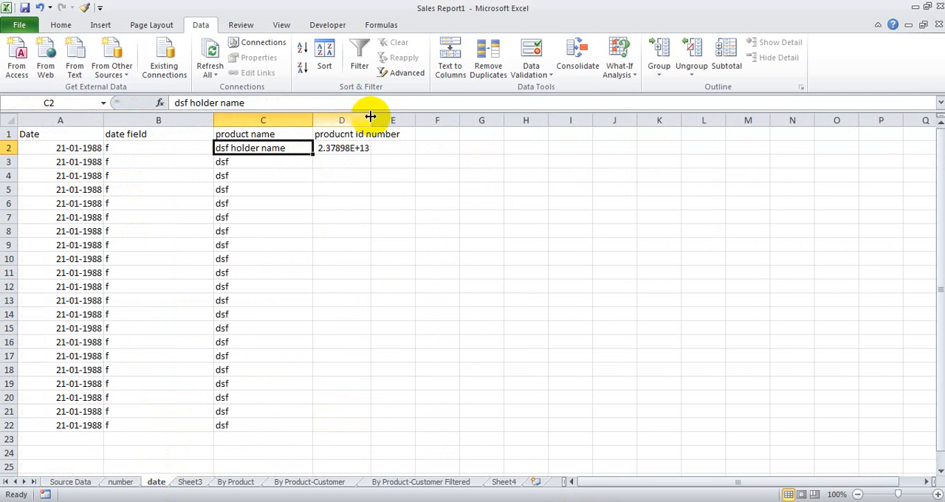
Step: Auto-fit the Date column, narrow it and auto-fit it again, and auto-fit the producnt id number column
{"action": "double_click", "coordinate": [103, 120]}
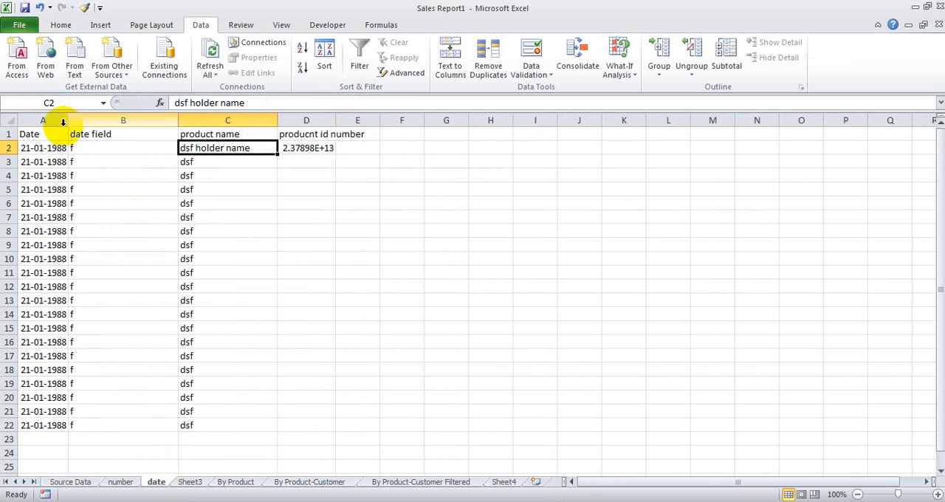
{"action": "left_click_drag", "start_coordinate": [70, 119], "coordinate": [45, 120]}
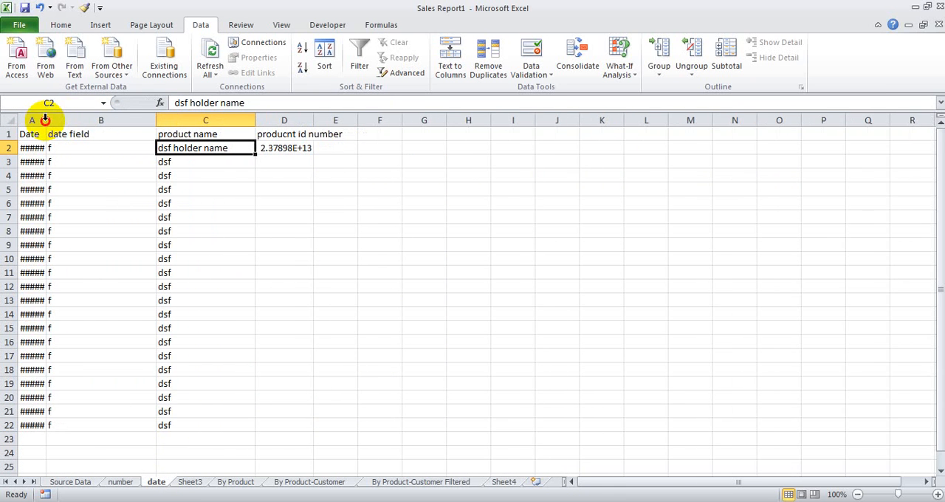
{"action": "double_click", "coordinate": [46, 119]}
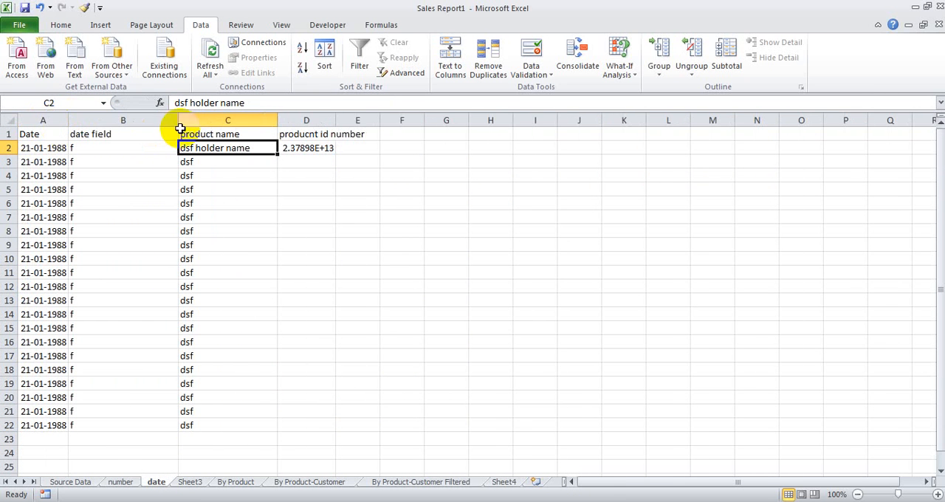
{"action": "double_click", "coordinate": [335, 119]}
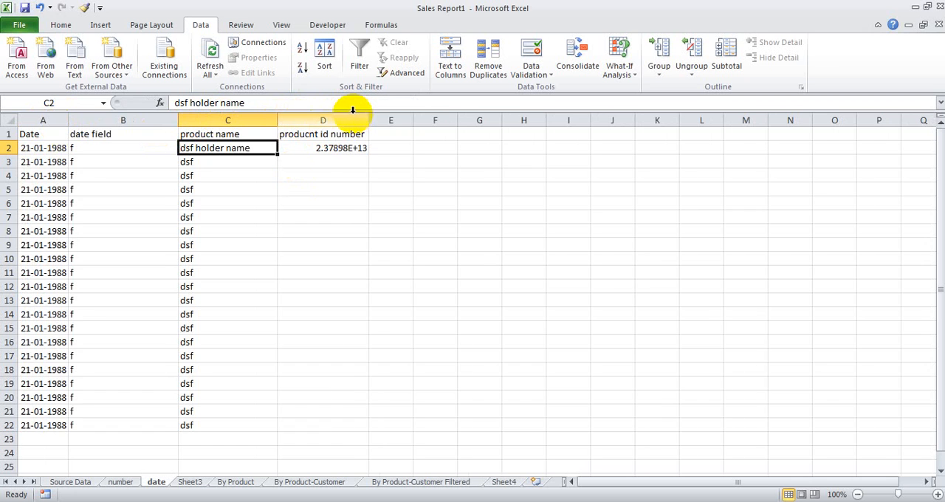
Step: Undo all the column width changes made on the date sheet
{"action": "key", "text": "ctrl+z"}
{"action": "key", "text": "ctrl+z"}
{"action": "key", "text": "ctrl+z"}
{"action": "key", "text": "ctrl+z"}
{"action": "key", "text": "ctrl+z"}
{"action": "key", "text": "ctrl+z"}
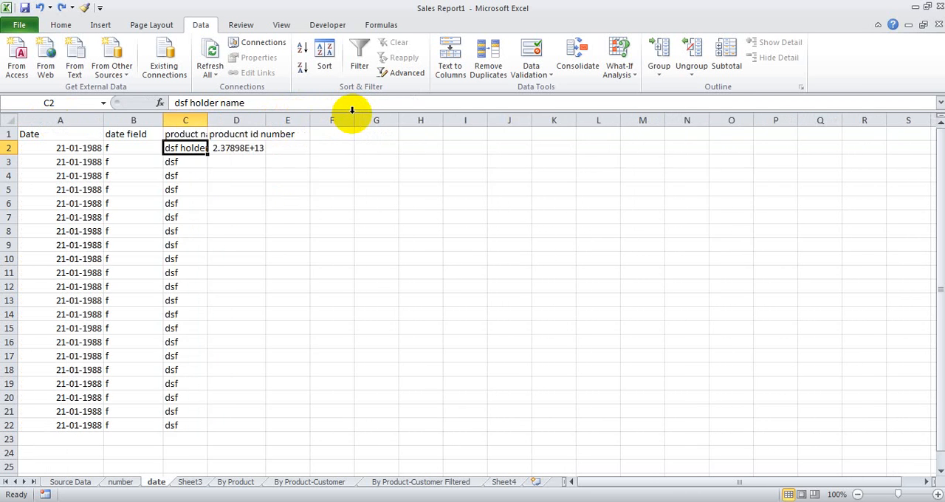
{"action": "key", "text": "ctrl+z"}
Step: Auto-fit all columns of the date sheet at once, and check cells D2 and C2
{"action": "left_click", "coordinate": [11, 119]}
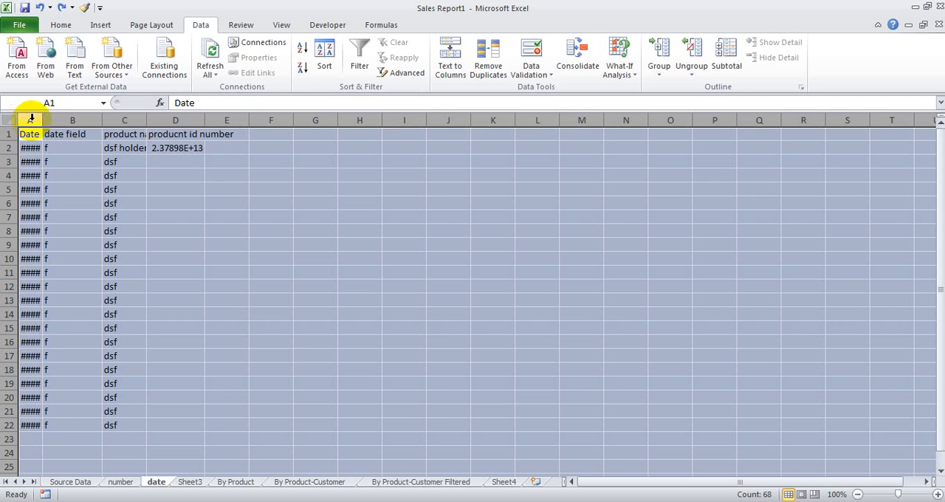
{"action": "double_click", "coordinate": [40, 120]}
{"action": "left_click", "coordinate": [163, 178]}
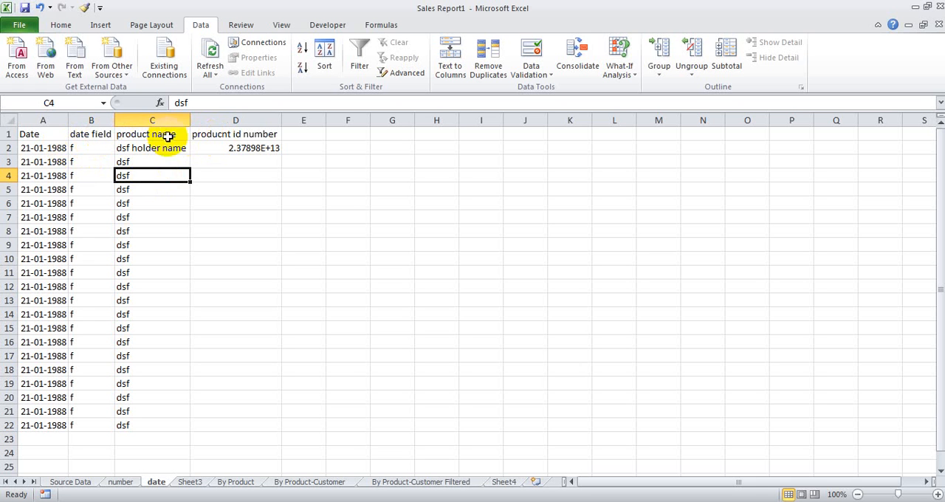
{"action": "left_click", "coordinate": [251, 148]}
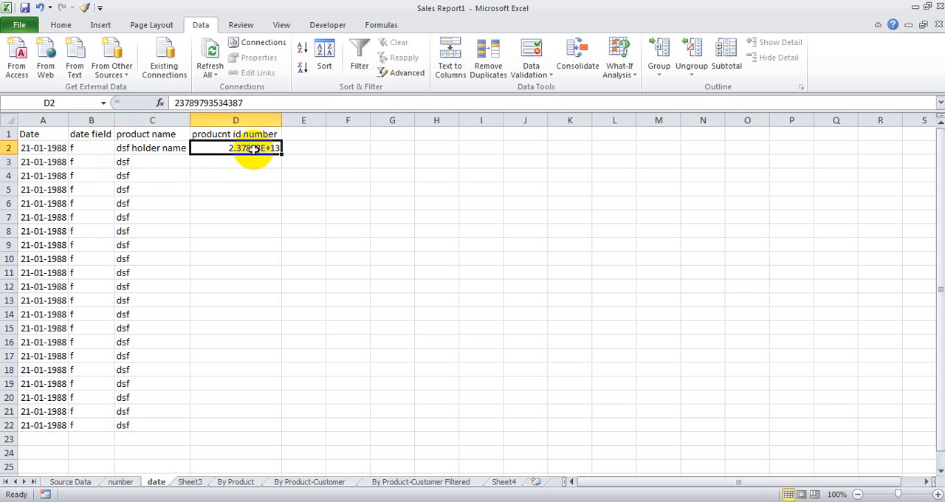
{"action": "left_click", "coordinate": [166, 150]}
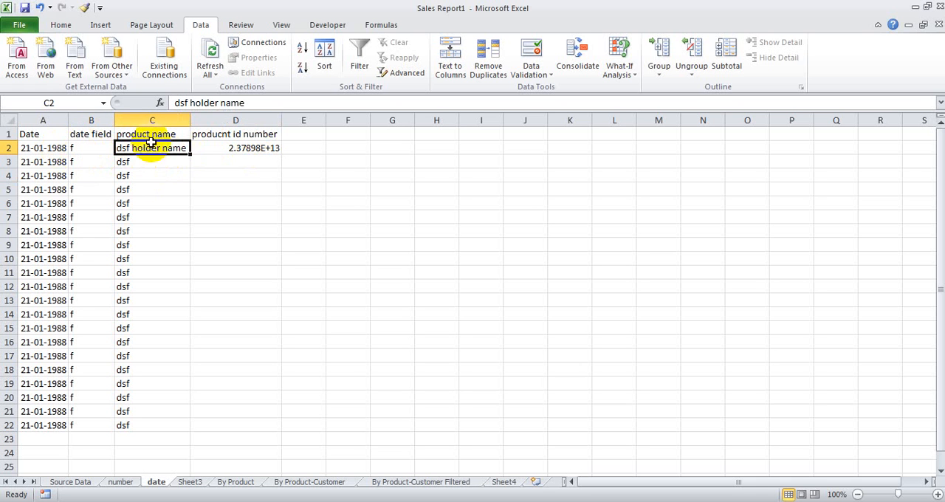
Step: Copy the format and width of the product name column to the date field column with Format Painter
{"action": "left_click", "coordinate": [152, 120]}
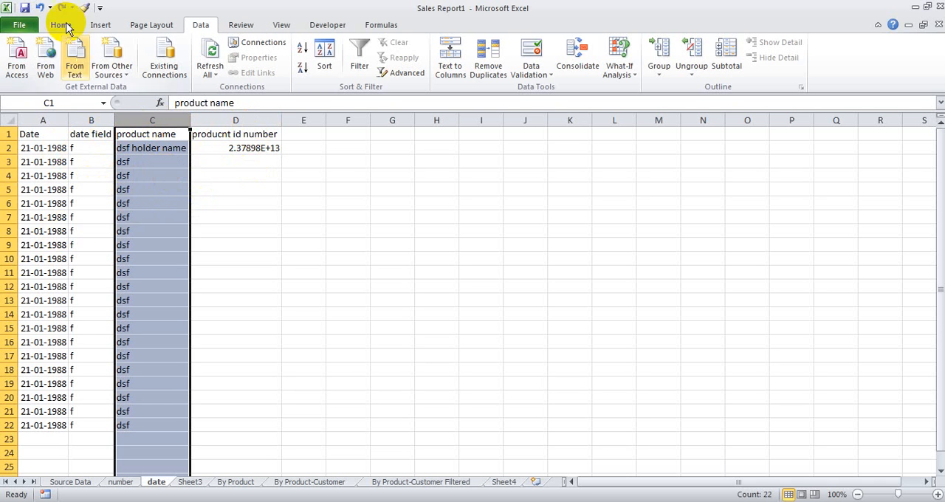
{"action": "left_click", "coordinate": [84, 8]}
{"action": "left_click", "coordinate": [96, 118]}
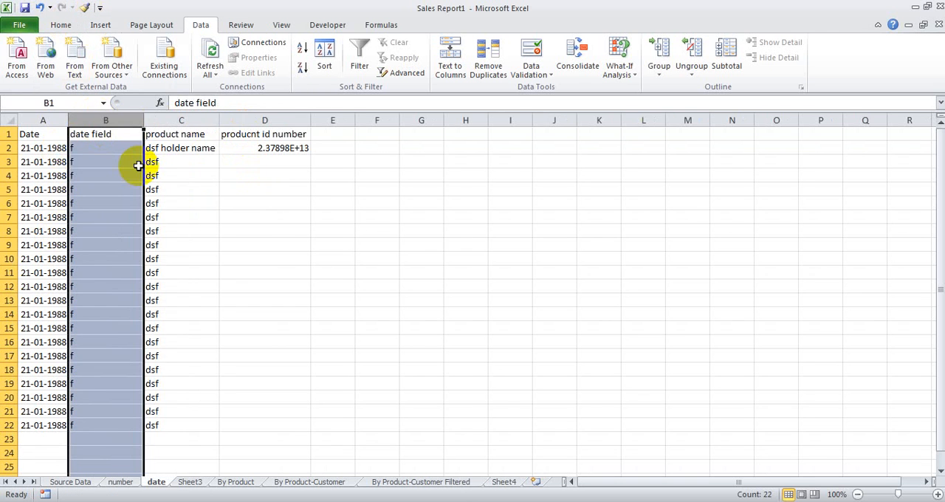
{"action": "left_click", "coordinate": [221, 177]}
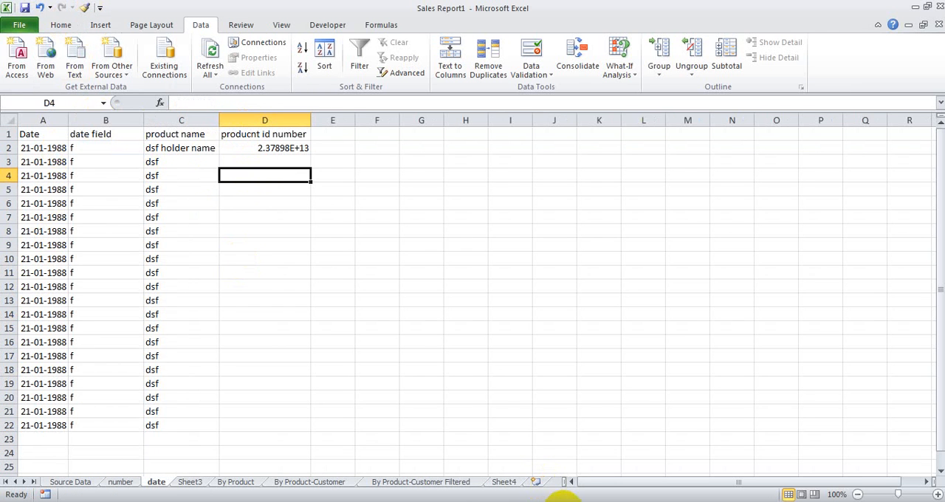
Step: Select Excel Tip No. 9 about hiding columns on Sheet3, and open the Source Data sheet
{"action": "key", "text": "ctrl+Page_Down"}
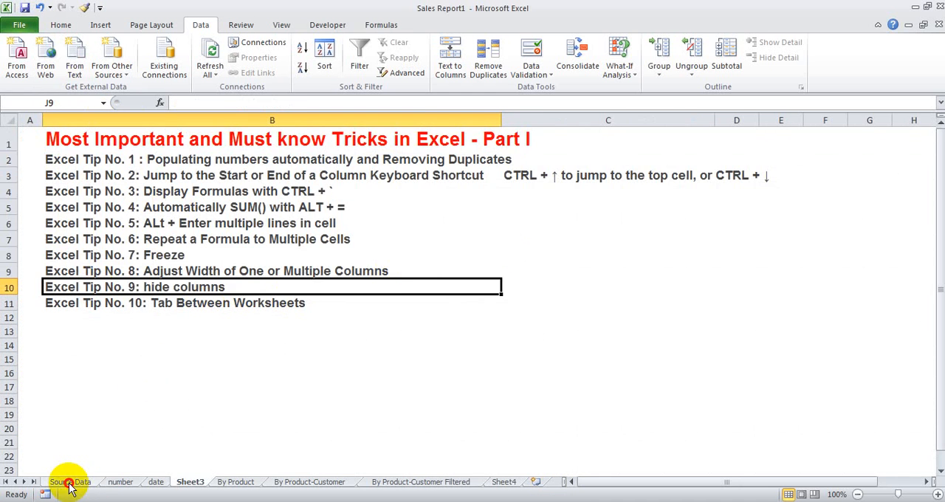
{"action": "left_click", "coordinate": [70, 483]}
{"action": "left_click", "coordinate": [208, 328]}
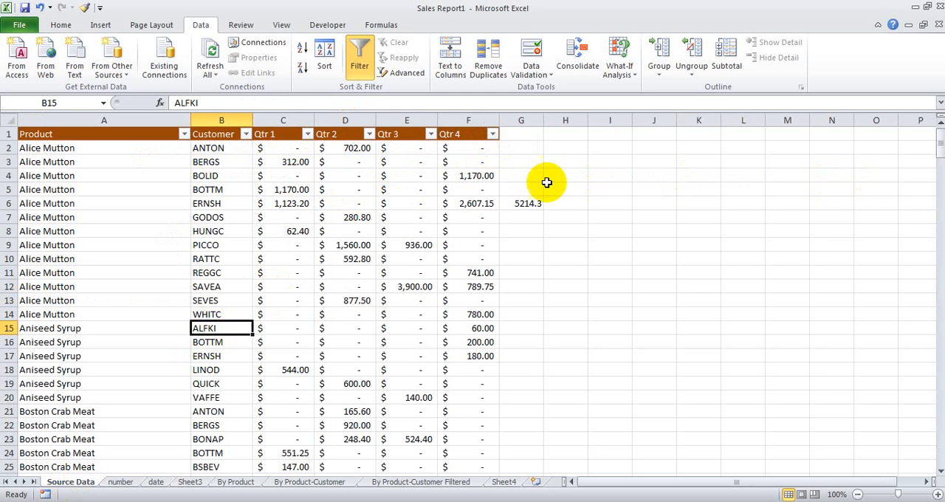
{"action": "left_click", "coordinate": [465, 160]}
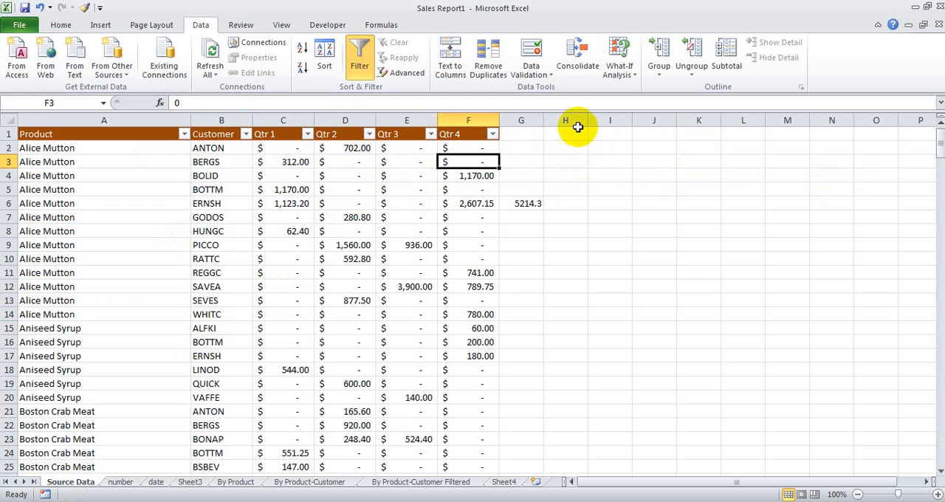
{"action": "left_click_drag", "start_coordinate": [719, 113], "coordinate": [720, 113]}
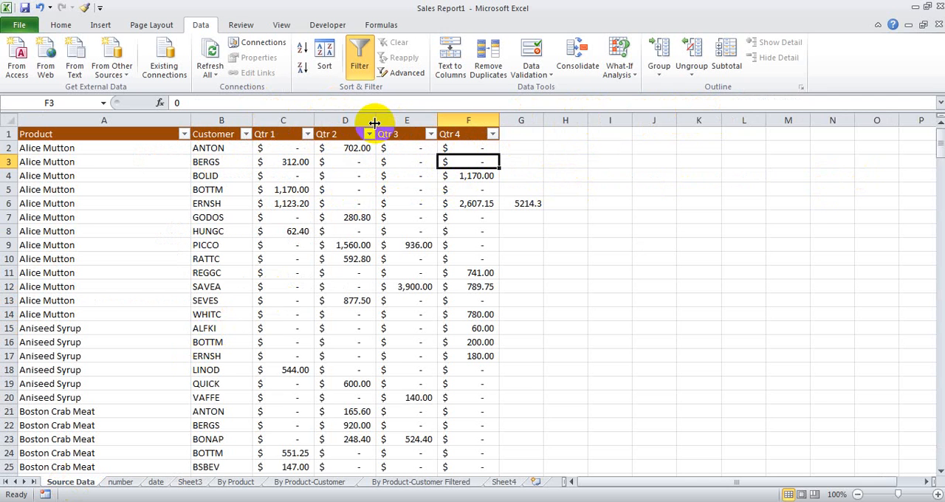
Step: Hide the Qtr 1 and Qtr 2 columns by shrinking them to zero width, and unhide both fitted to their contents
{"action": "left_click_drag", "start_coordinate": [376, 121], "coordinate": [255, 121]}
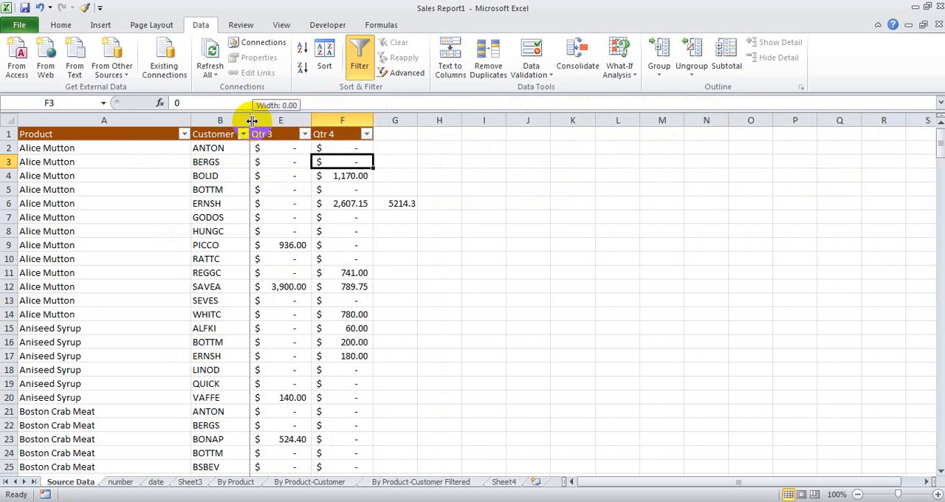
{"action": "double_click", "coordinate": [252, 120]}
{"action": "double_click", "coordinate": [251, 121]}
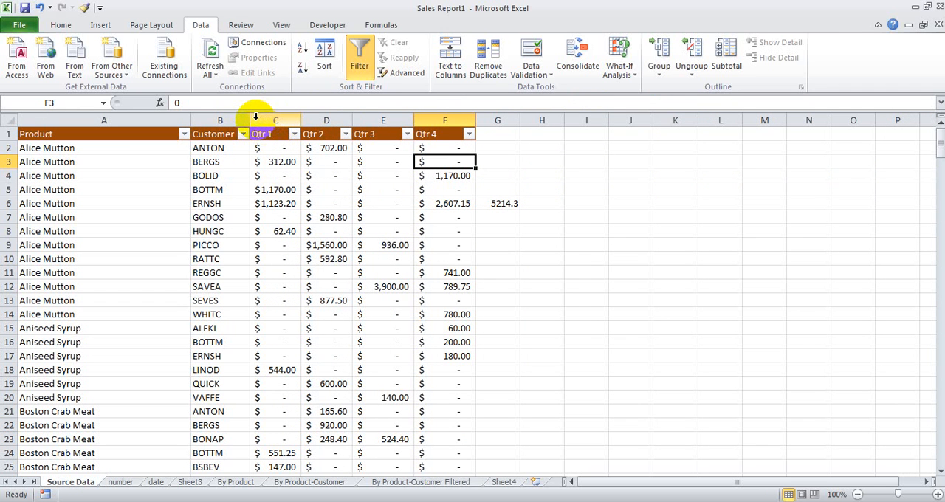
Step: Hide the Qtr 1 and Qtr 2 columns again, and view the commands available for the whole selected sheet
{"action": "left_click_drag", "start_coordinate": [352, 121], "coordinate": [244, 120]}
{"action": "right_click", "coordinate": [7, 122]}
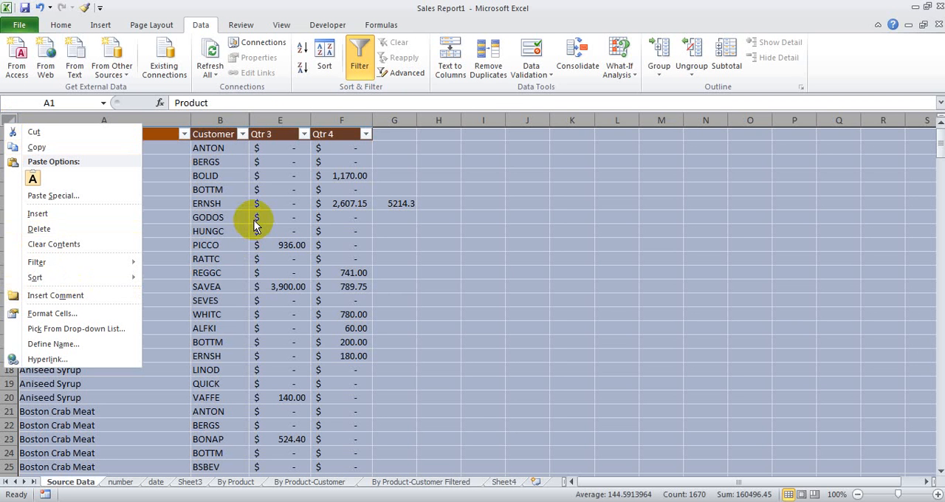
{"action": "key", "text": "Escape"}
Step: Unhide the Qtr 2 column fitted to its contents, and pull the hidden Qtr 1 column back out by hand
{"action": "left_click", "coordinate": [252, 120]}
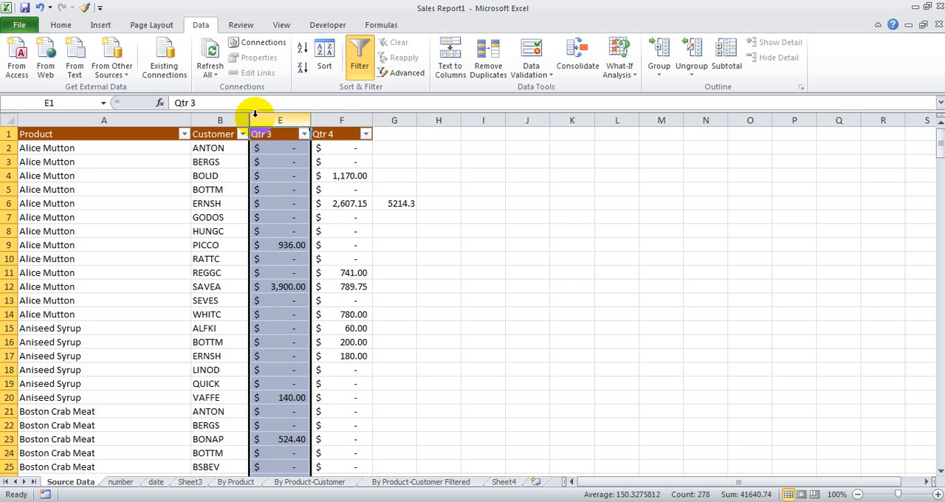
{"action": "double_click", "coordinate": [252, 119]}
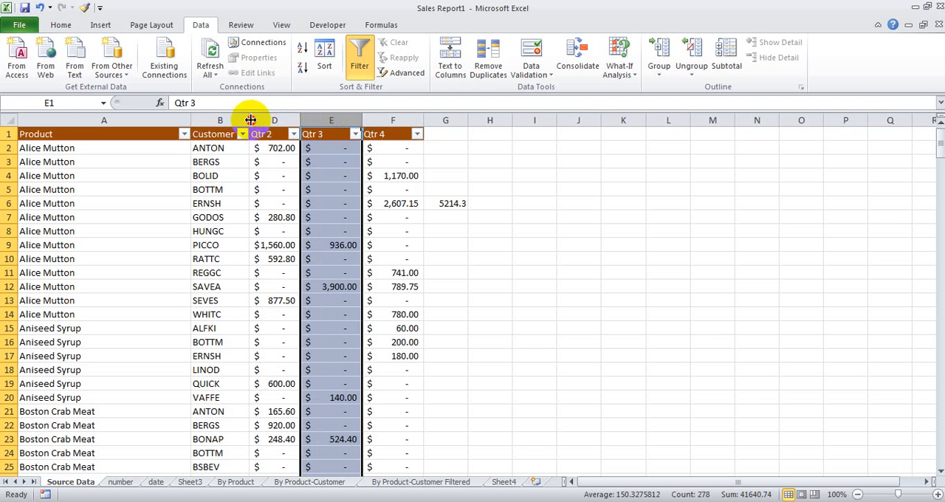
{"action": "double_click", "coordinate": [249, 120]}
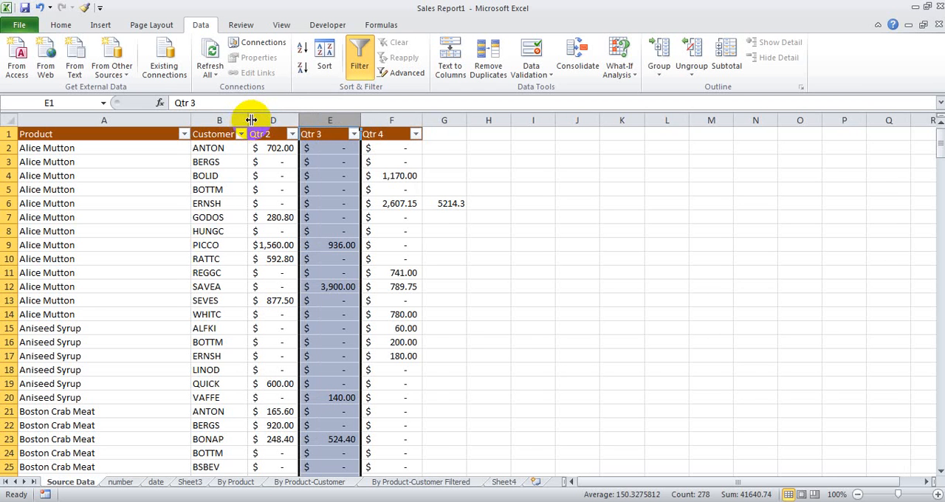
{"action": "left_click_drag", "start_coordinate": [251, 119], "coordinate": [290, 120]}
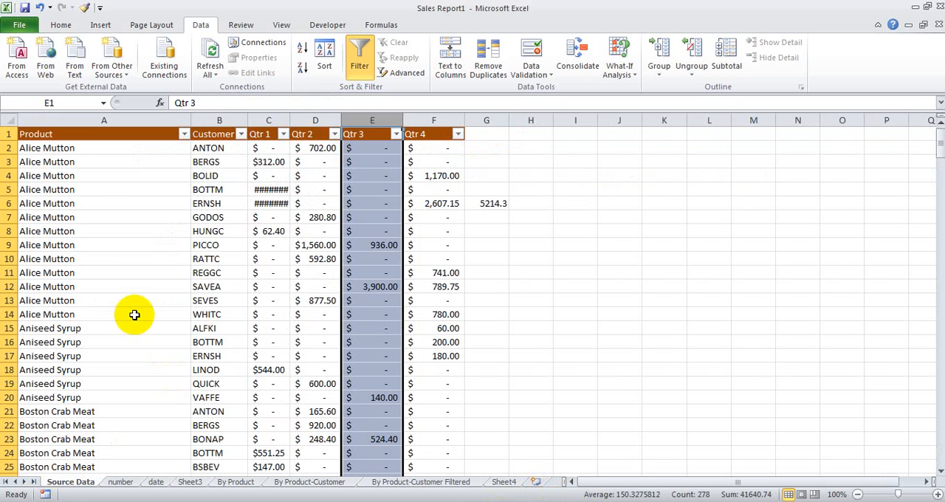
Step: Try out hiding at row 10 by shrinking the row height, and restore the rows
{"action": "left_click", "coordinate": [10, 272]}
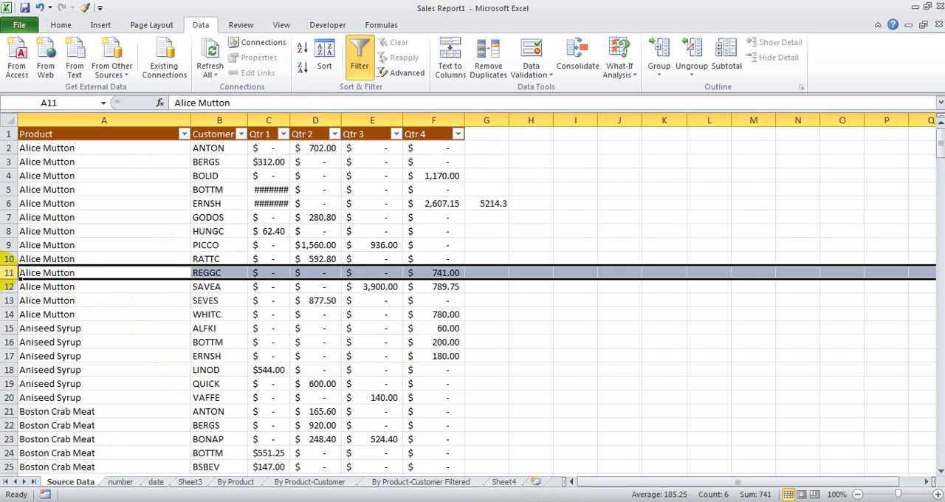
{"action": "left_click", "coordinate": [9, 259]}
{"action": "right_click", "coordinate": [11, 260]}
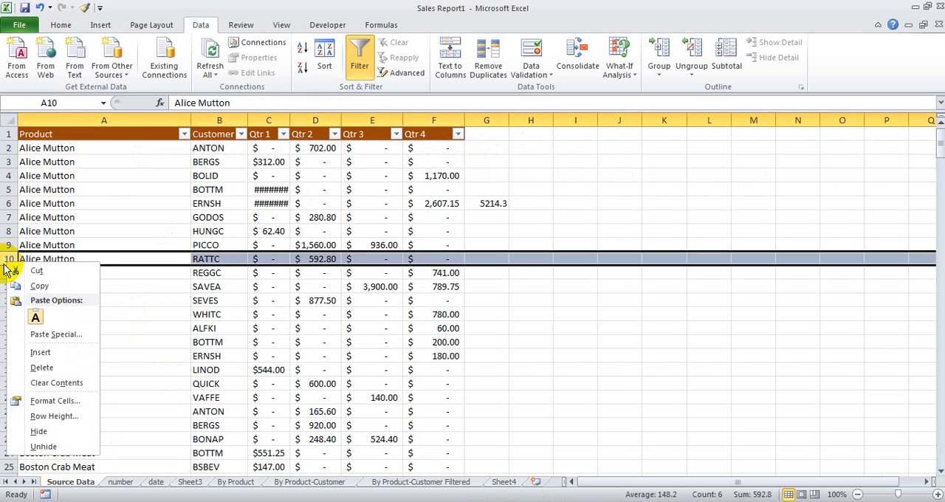
{"action": "key", "text": "Escape"}
{"action": "left_click_drag", "start_coordinate": [11, 263], "coordinate": [9, 231]}
{"action": "double_click", "coordinate": [13, 253]}
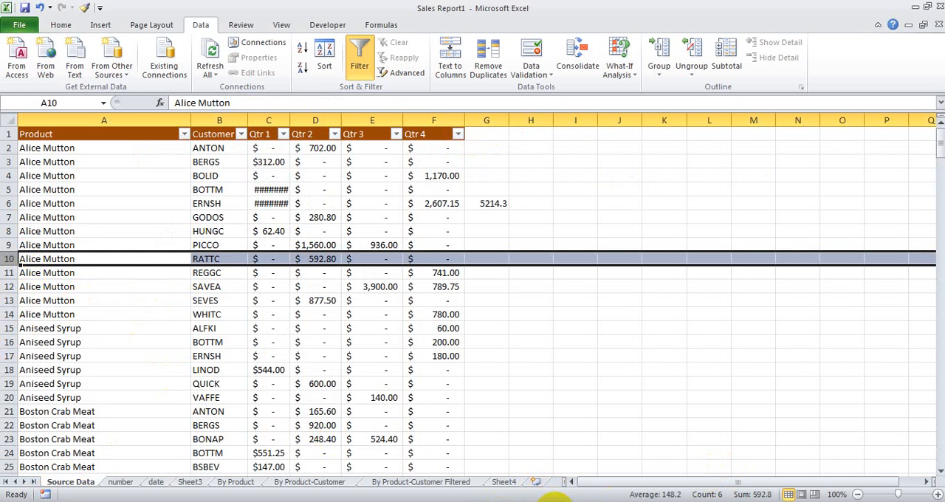
Step: Switch through the date sheet to the tips list on Sheet3
{"action": "left_click", "coordinate": [555, 501]}
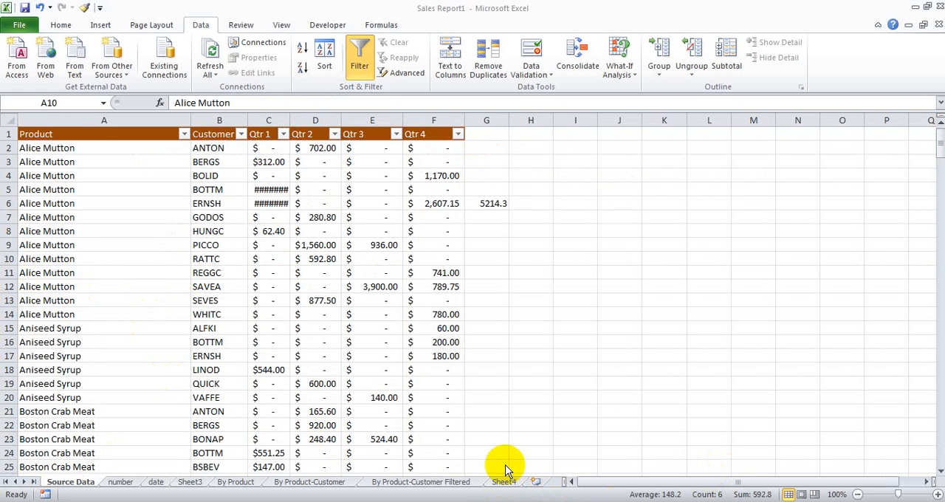
{"action": "left_click", "coordinate": [165, 482]}
{"action": "left_click", "coordinate": [185, 482]}
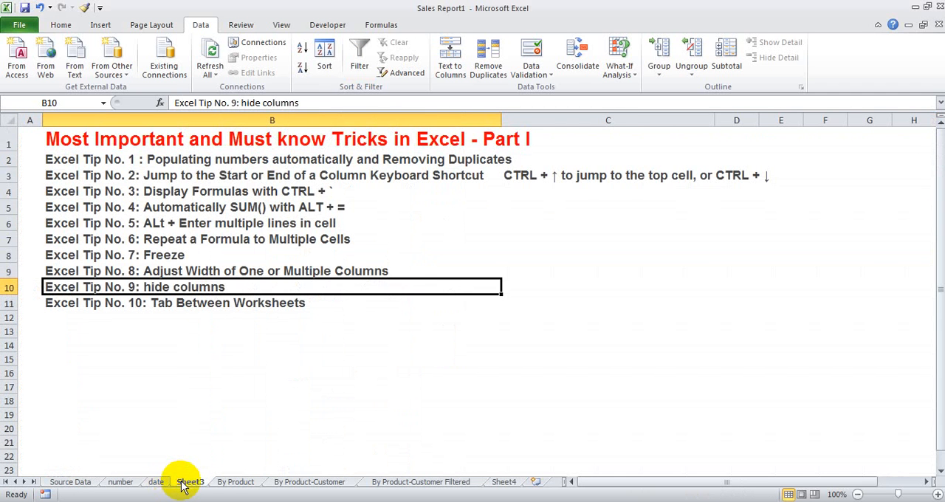
Step: Switch to the By Product-Customer and By Product sheets, review the product totals down to Grand Total, and open the number sheet
{"action": "left_click", "coordinate": [282, 482]}
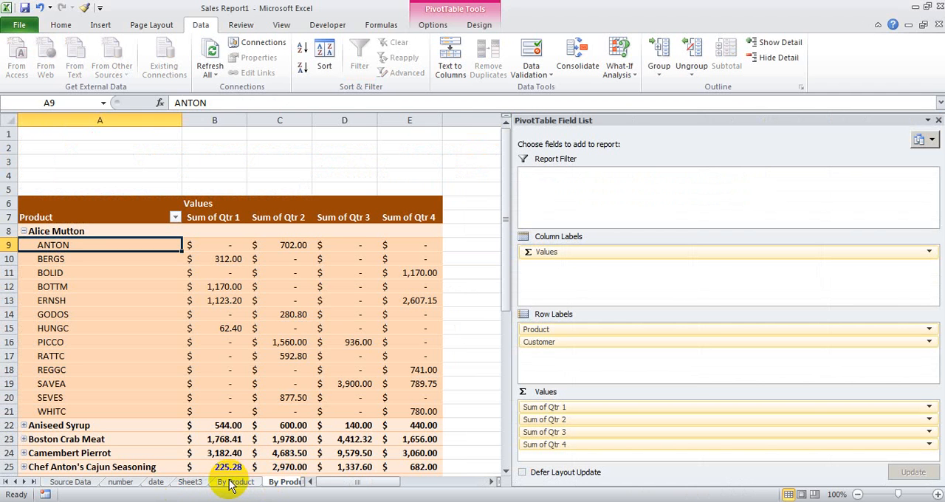
{"action": "left_click", "coordinate": [229, 481]}
{"action": "scroll", "coordinate": [251, 267], "scroll_direction": "up", "scroll_amount": 7}
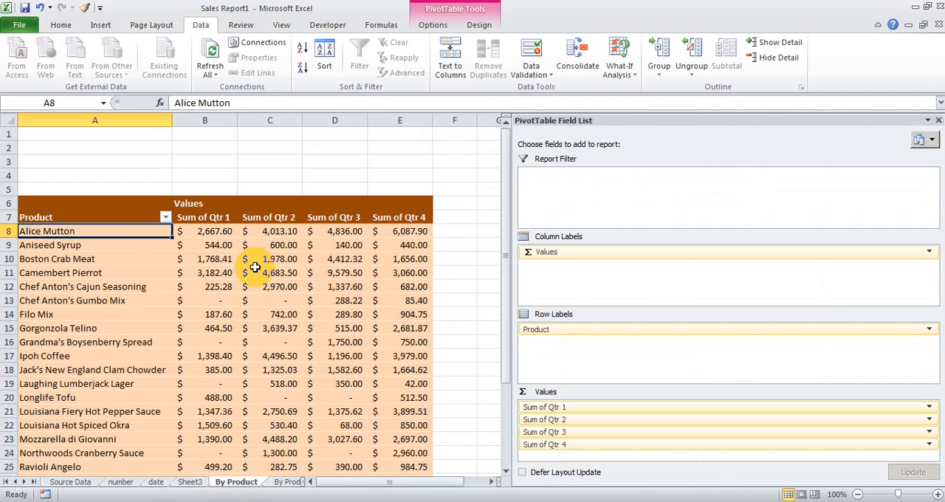
{"action": "scroll", "coordinate": [255, 267], "scroll_direction": "down", "scroll_amount": 1}
{"action": "scroll", "coordinate": [255, 267], "scroll_direction": "down", "scroll_amount": 4}
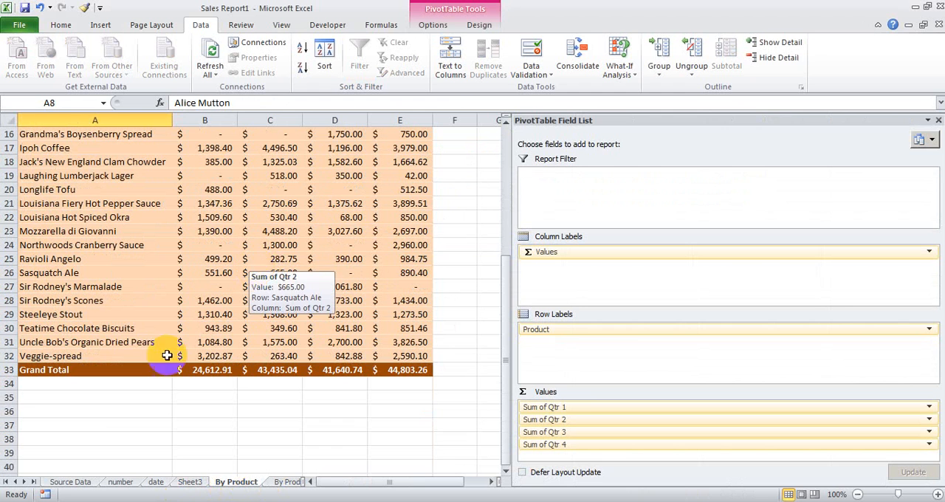
{"action": "left_click", "coordinate": [118, 482]}
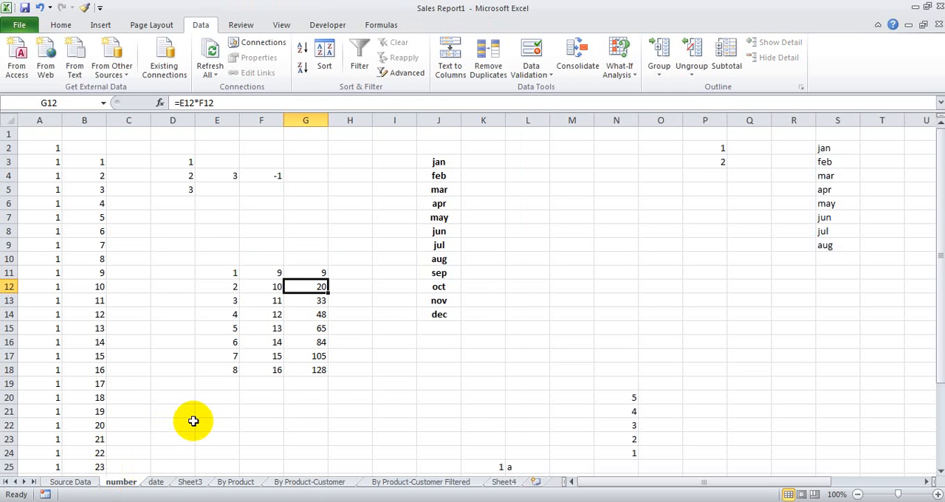
Step: Go back to the Source Data sheet and fit the Qtr 1 column width to its contents
{"action": "scroll", "coordinate": [447, 352], "scroll_direction": "down", "scroll_amount": 4}
{"action": "scroll", "coordinate": [450, 352], "scroll_direction": "up", "scroll_amount": 4}
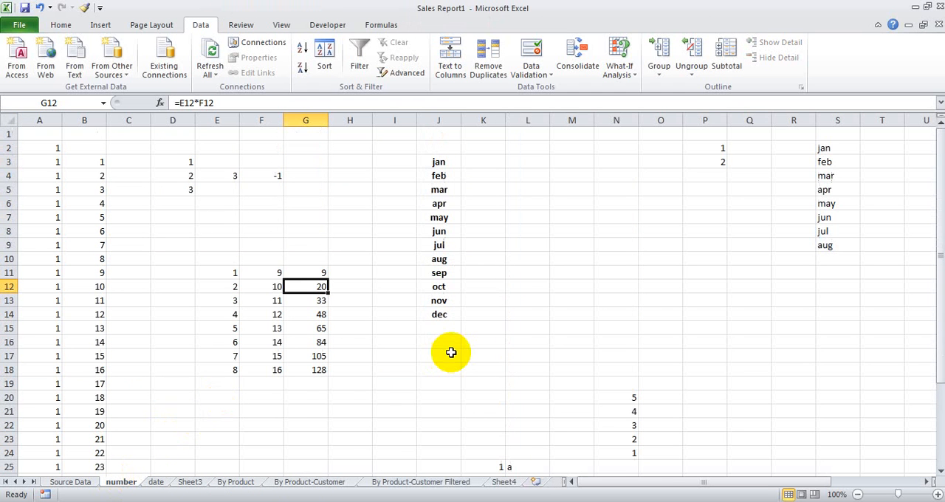
{"action": "left_click", "coordinate": [74, 481]}
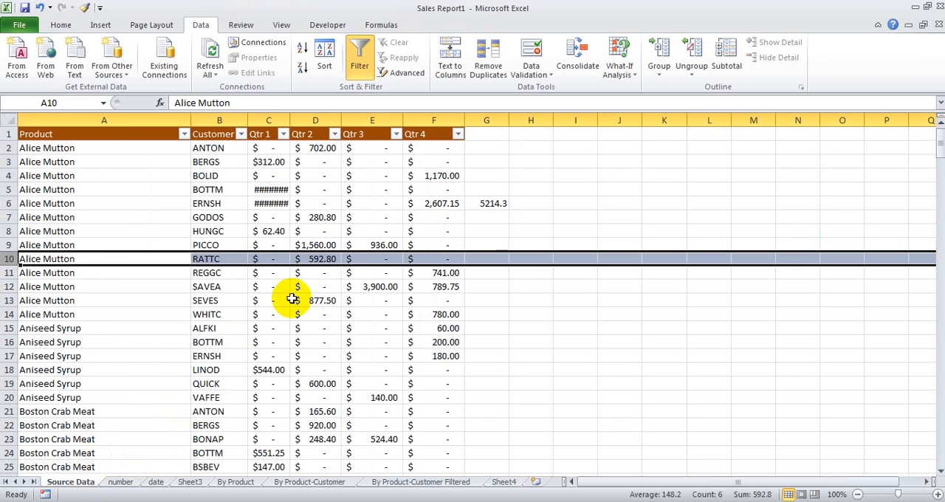
{"action": "double_click", "coordinate": [290, 121]}
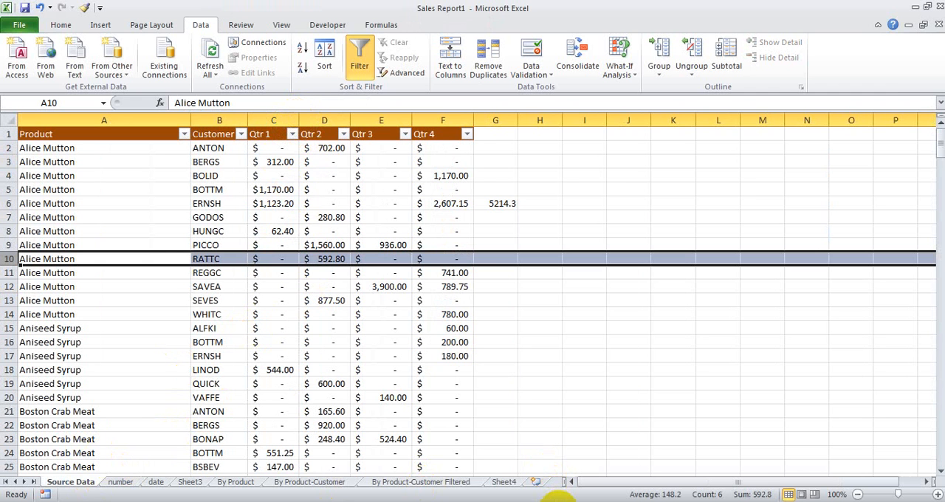
Step: Move forward from Source Data to Sheet3, and switch among the date, Source Data and number sheets
{"action": "key", "text": "ctrl+Page_Down"}
{"action": "key", "text": "ctrl+Page_Down"}
{"action": "key", "text": "ctrl+Page_Down"}
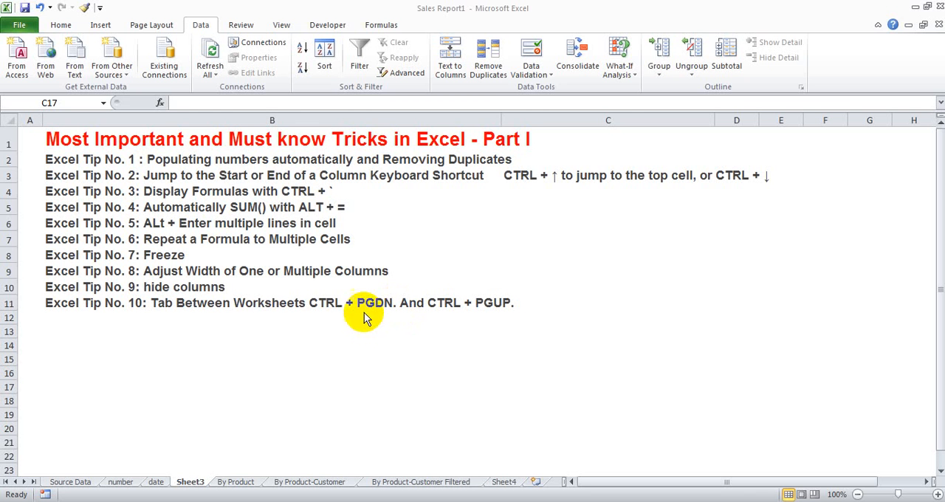
{"action": "left_click", "coordinate": [159, 483]}
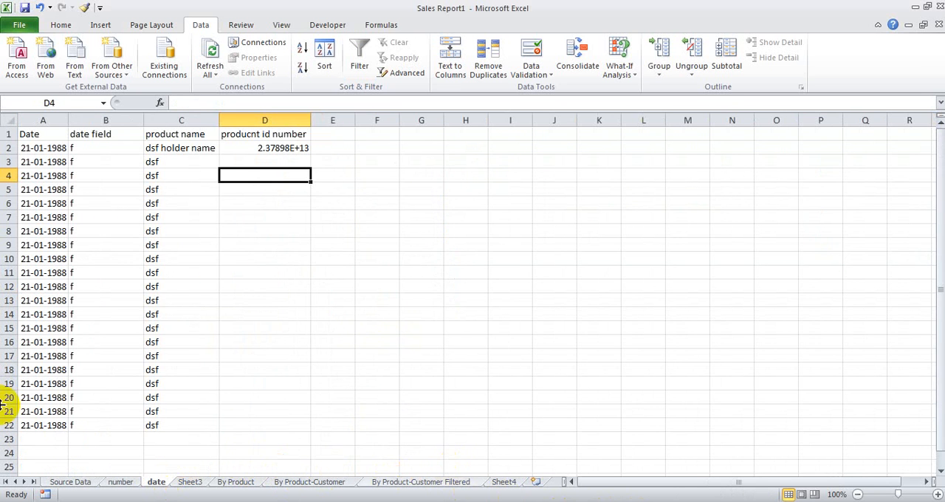
{"action": "left_click", "coordinate": [85, 481]}
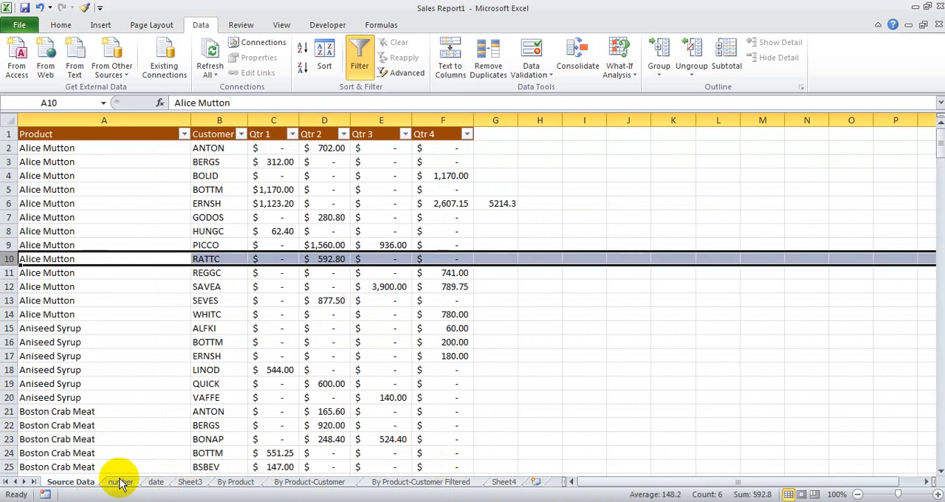
{"action": "left_click", "coordinate": [122, 481]}
{"action": "left_click", "coordinate": [152, 480]}
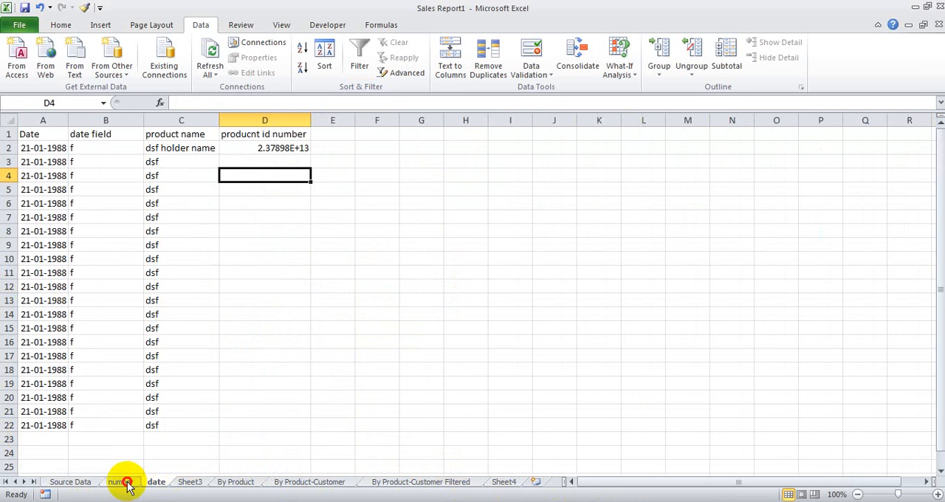
Step: Enter the date 21-01-1988 in cell H20 of the number sheet
{"action": "left_click", "coordinate": [124, 481]}
{"action": "left_click", "coordinate": [402, 400]}
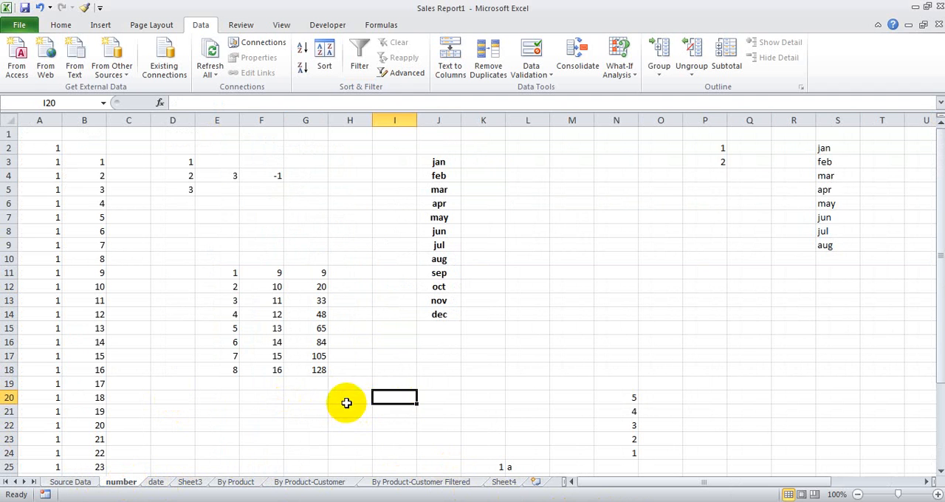
{"action": "double_click", "coordinate": [347, 400]}
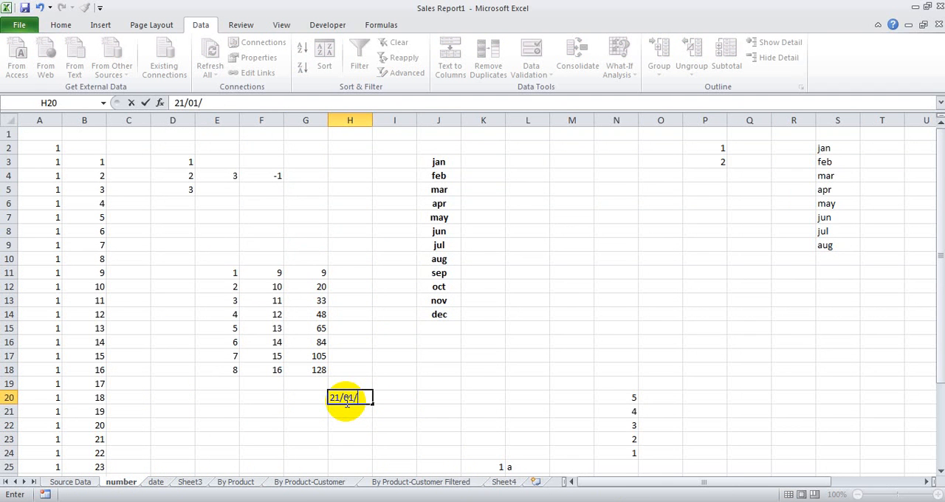
{"action": "key", "text": "Return"}
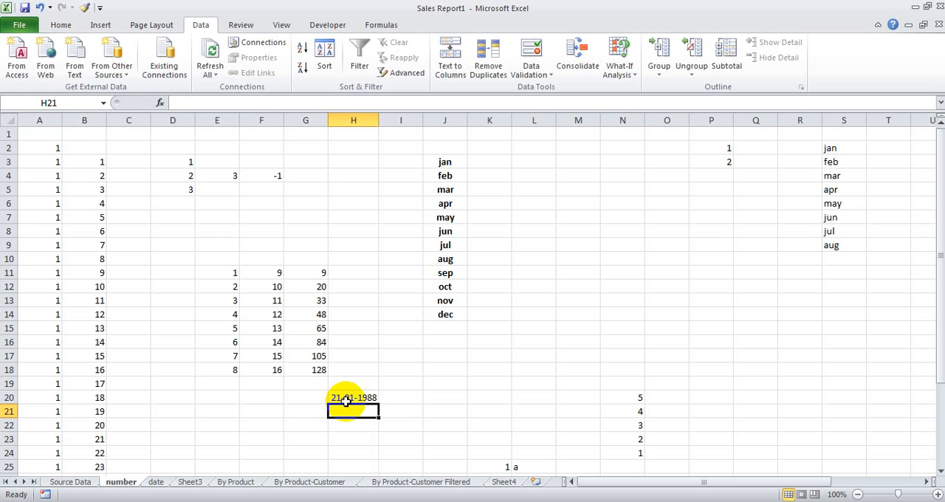
Step: Remove the dashes from the date in H20, leaving 21011988, and widen column H
{"action": "left_click", "coordinate": [352, 398]}
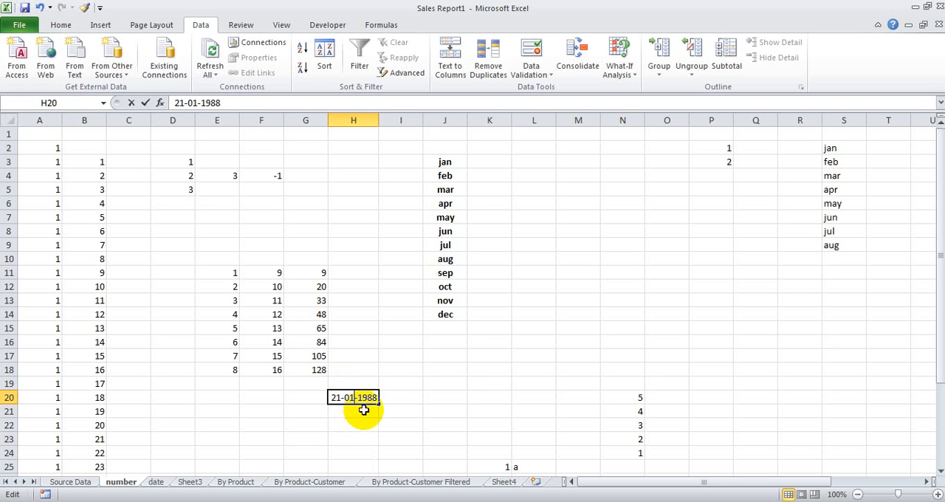
{"action": "double_click", "coordinate": [354, 398]}
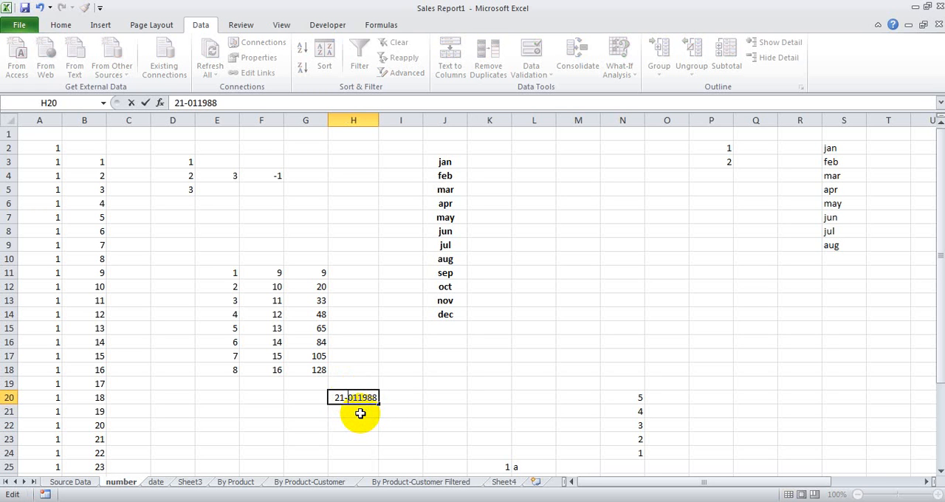
{"action": "key", "text": "Return"}
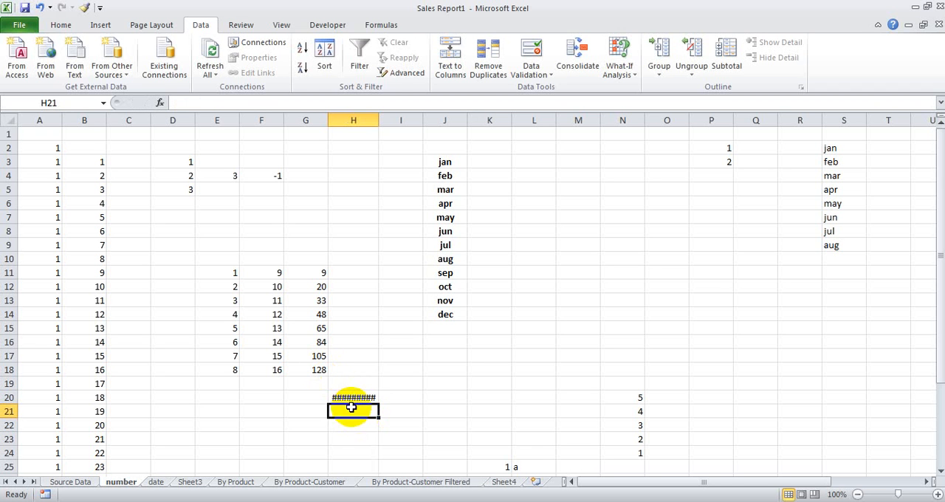
{"action": "left_click", "coordinate": [353, 399]}
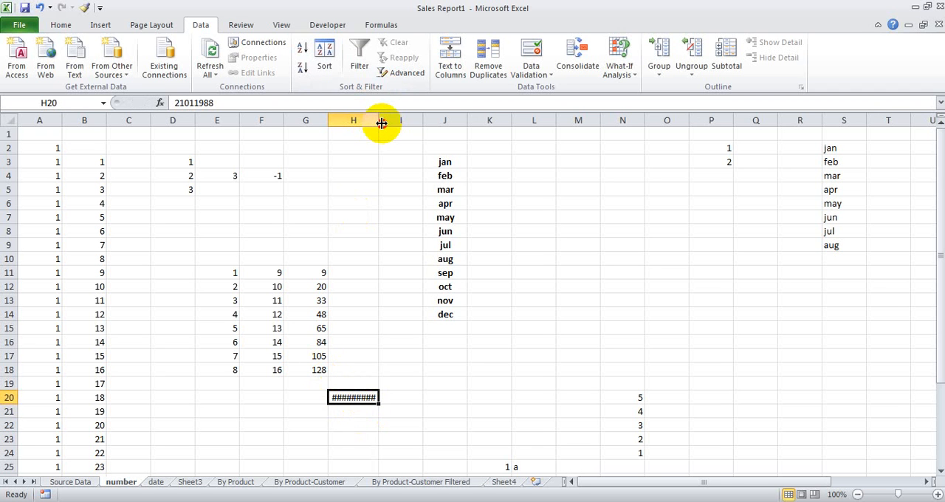
{"action": "left_click_drag", "start_coordinate": [380, 121], "coordinate": [407, 122]}
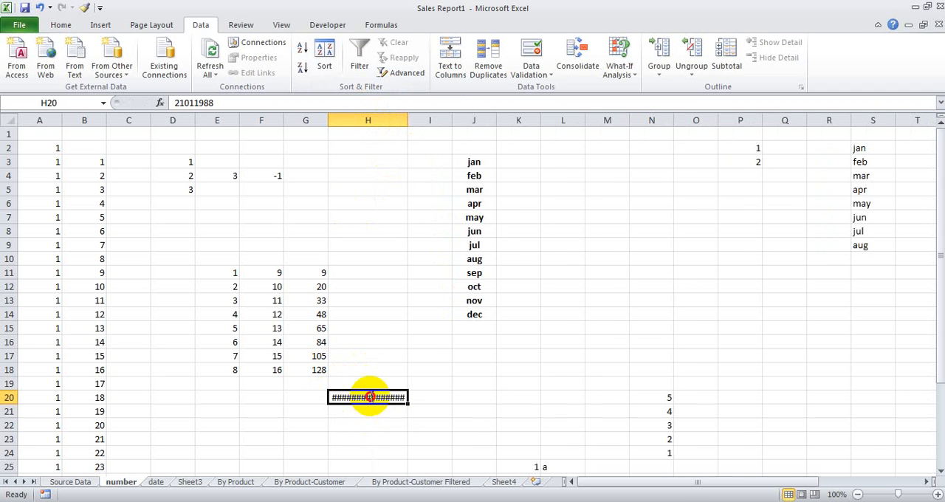
{"action": "double_click", "coordinate": [369, 397]}
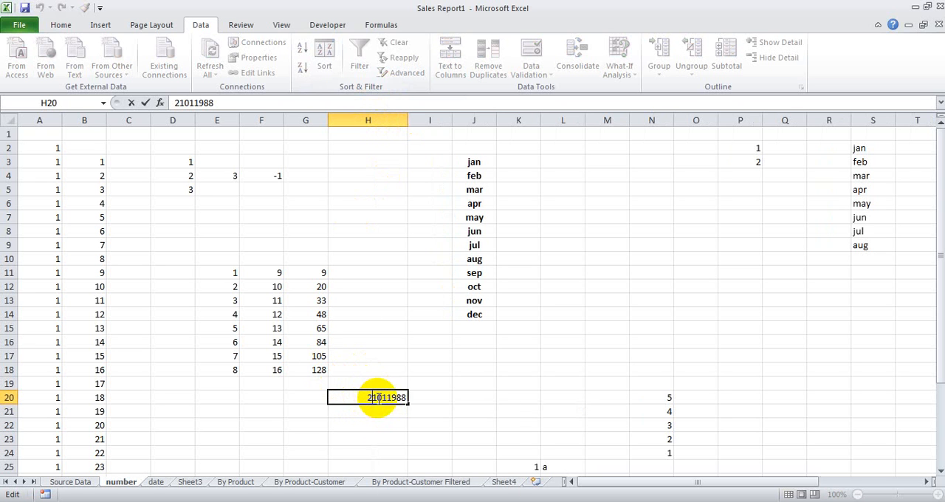
{"action": "right_click", "coordinate": [373, 397]}
{"action": "left_click", "coordinate": [362, 395]}
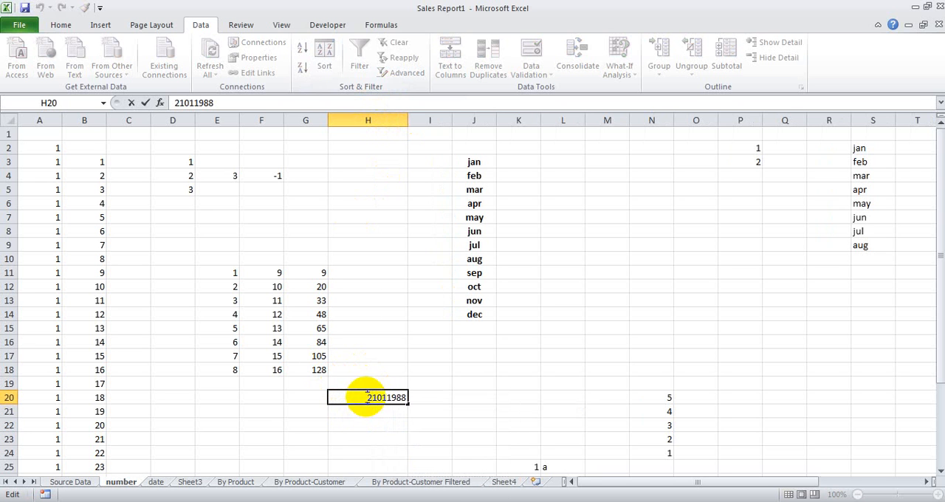
{"action": "right_click", "coordinate": [367, 397]}
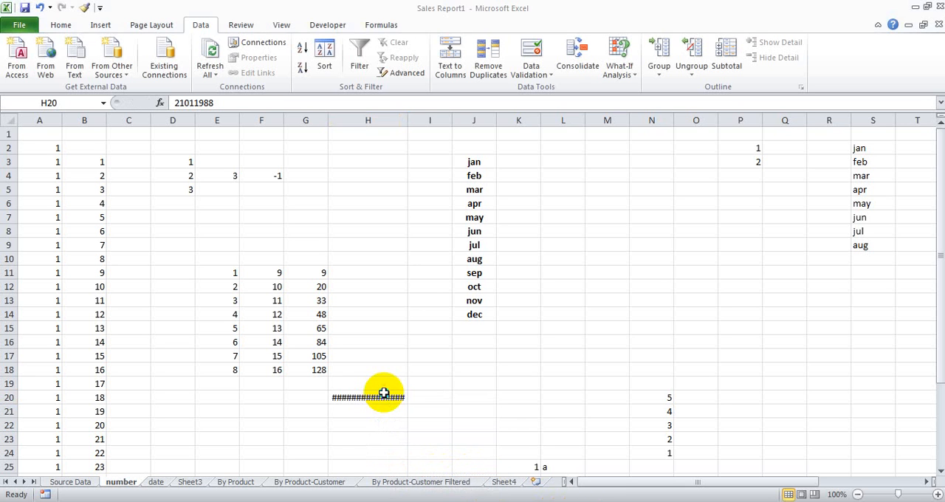
{"action": "left_click", "coordinate": [384, 393]}
{"action": "right_click", "coordinate": [385, 399]}
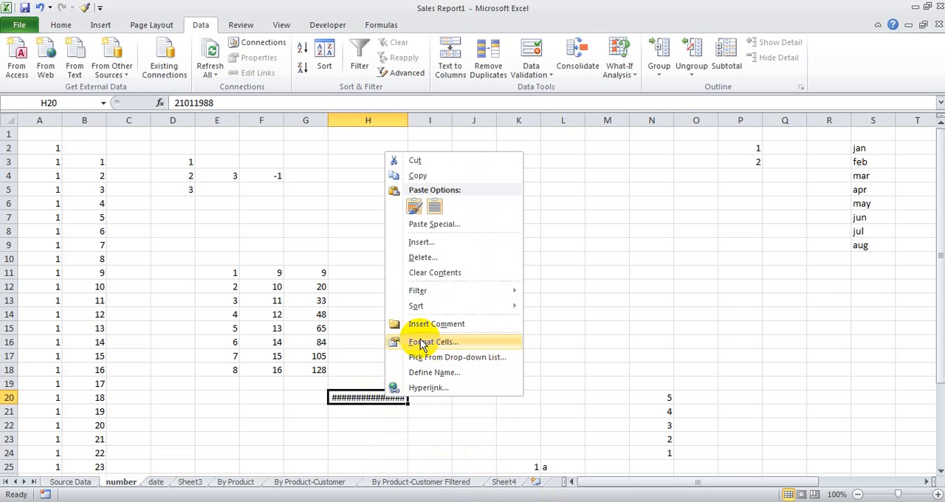
{"action": "left_click", "coordinate": [433, 341]}
{"action": "key", "text": "Escape"}
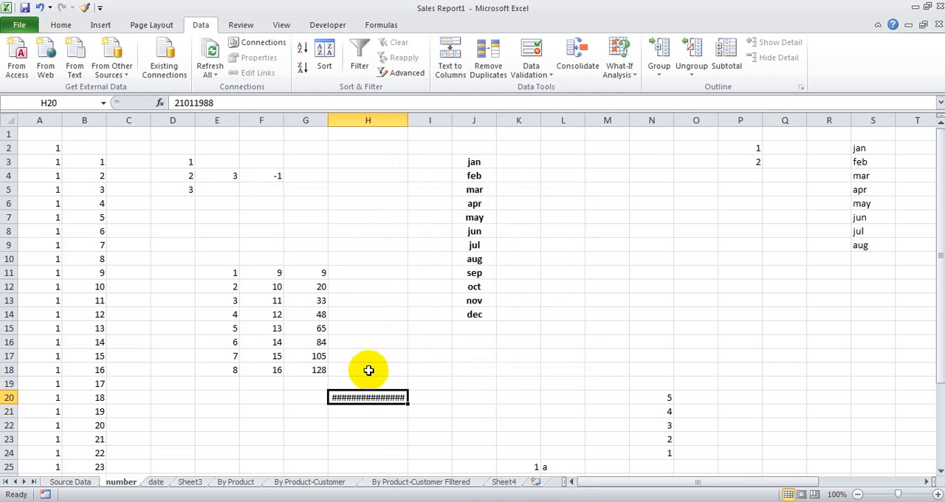
Step: Format cell H20 as a Date of type 14-03-2001 and check the cell's stored value
{"action": "right_click", "coordinate": [379, 398]}
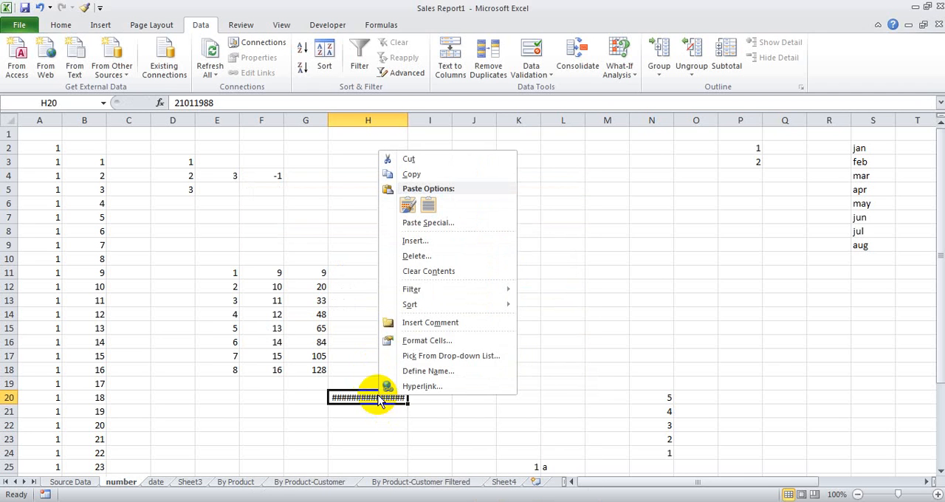
{"action": "left_click", "coordinate": [405, 345]}
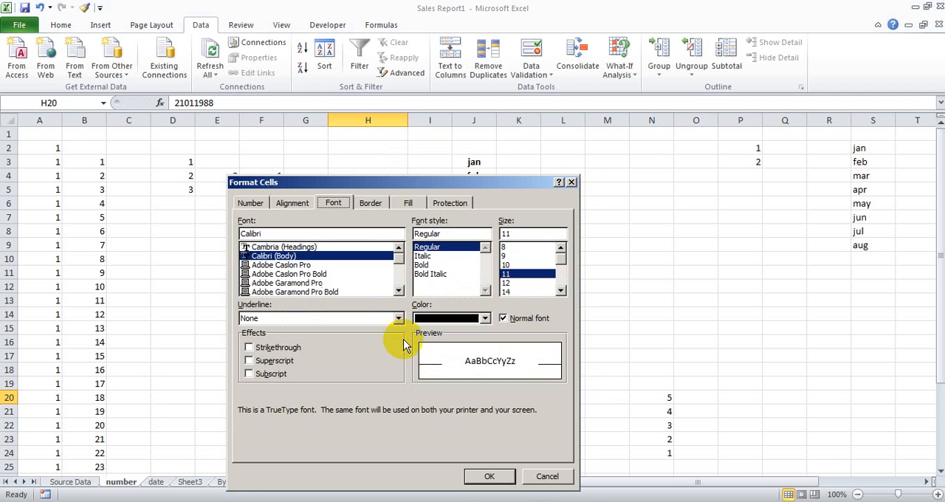
{"action": "left_click", "coordinate": [251, 204]}
{"action": "left_click", "coordinate": [369, 292]}
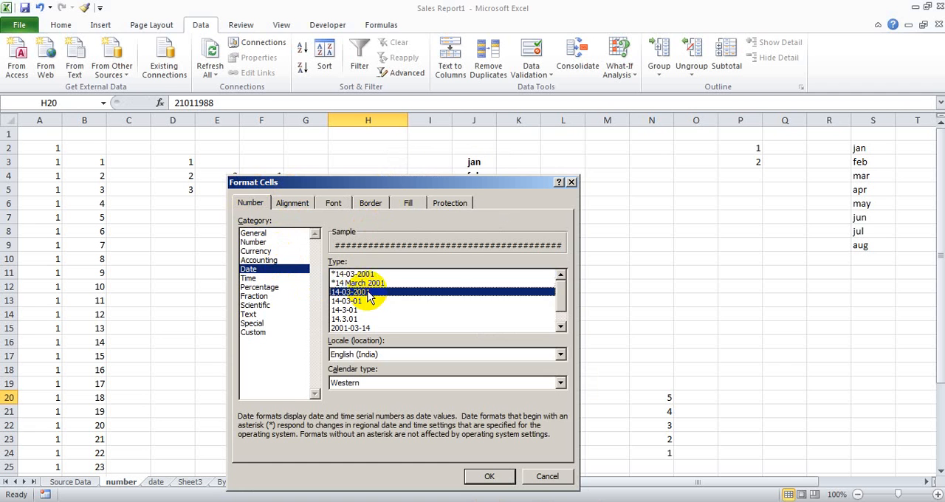
{"action": "left_click", "coordinate": [489, 476]}
{"action": "double_click", "coordinate": [376, 402]}
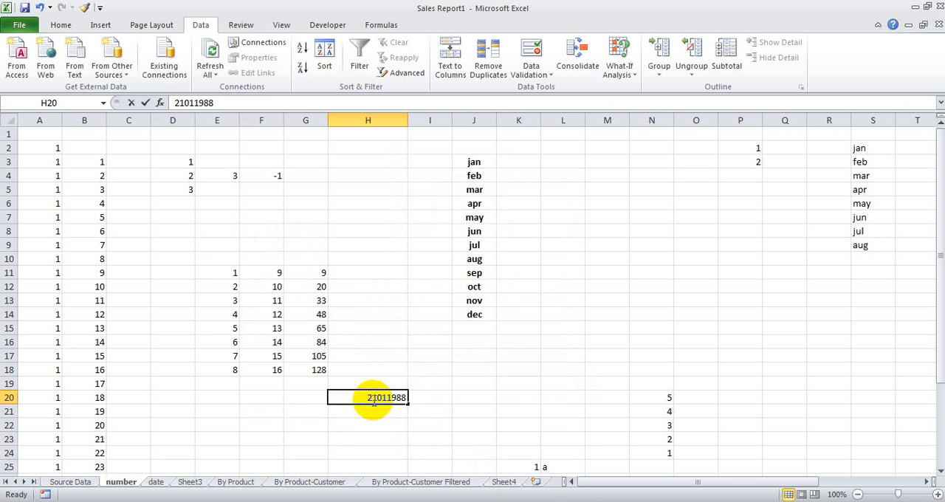
{"action": "left_click", "coordinate": [369, 413]}
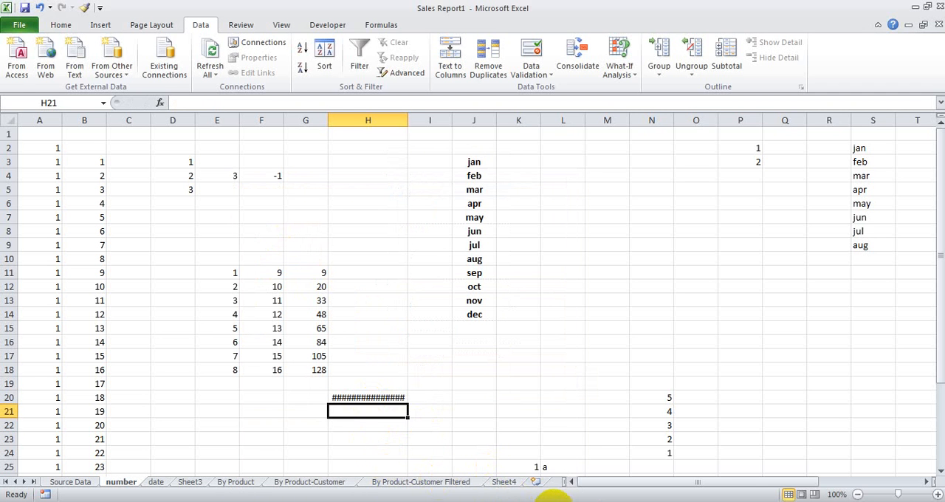
Step: Select the sales data in A1:F25 on the Source Data sheet and bring up the chart insertion options
{"action": "left_click", "coordinate": [561, 496]}
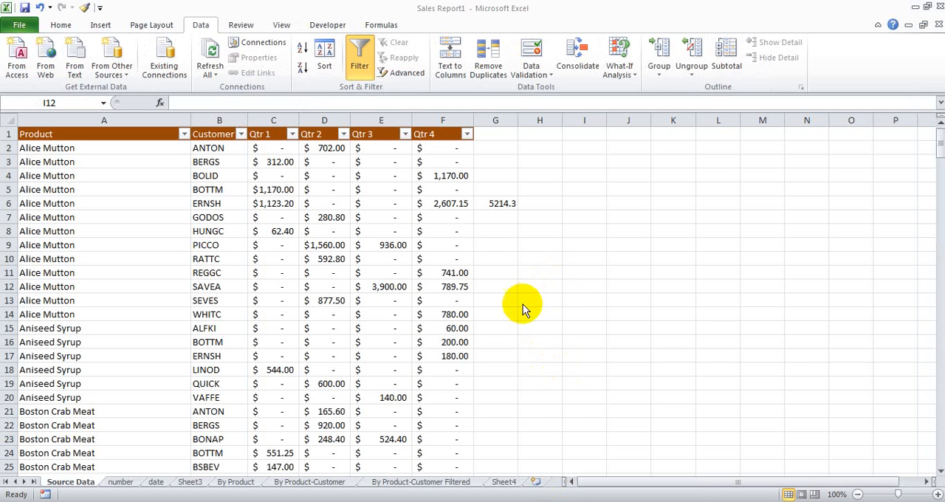
{"action": "left_click", "coordinate": [247, 198]}
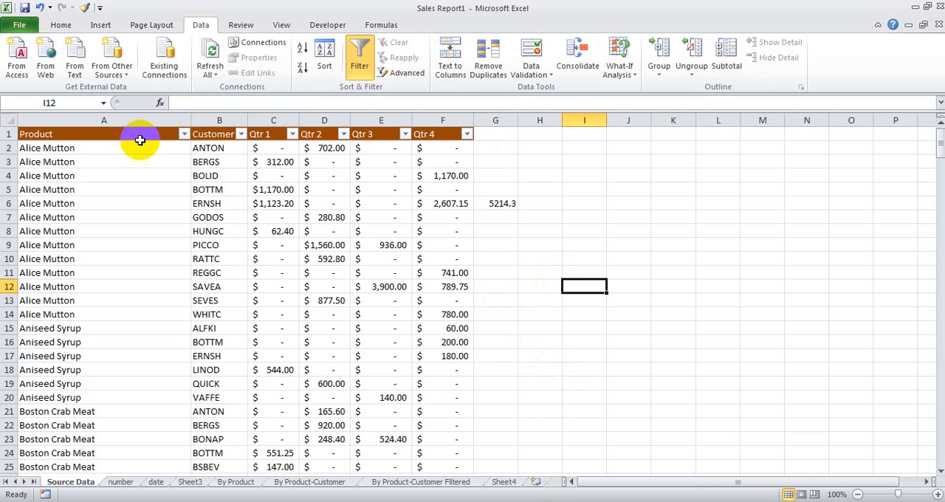
{"action": "left_click_drag", "start_coordinate": [136, 136], "coordinate": [450, 466]}
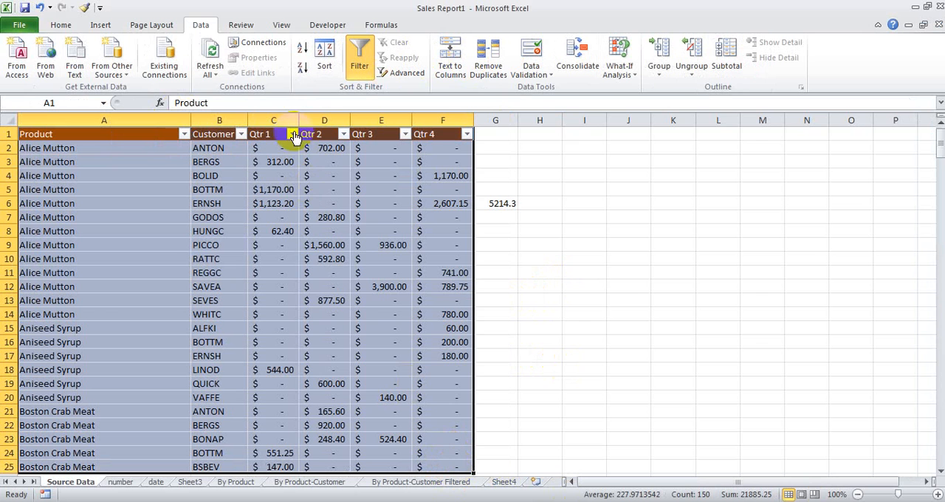
{"action": "left_click", "coordinate": [58, 28]}
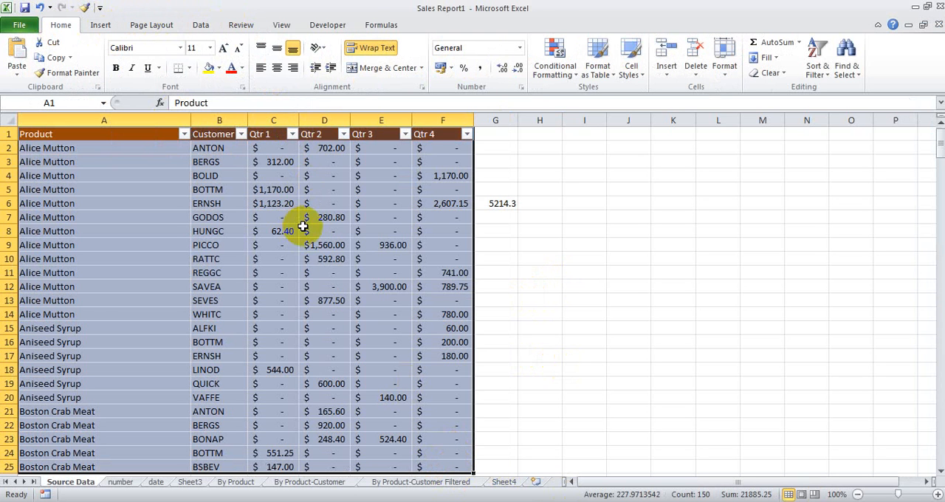
{"action": "left_click", "coordinate": [105, 26]}
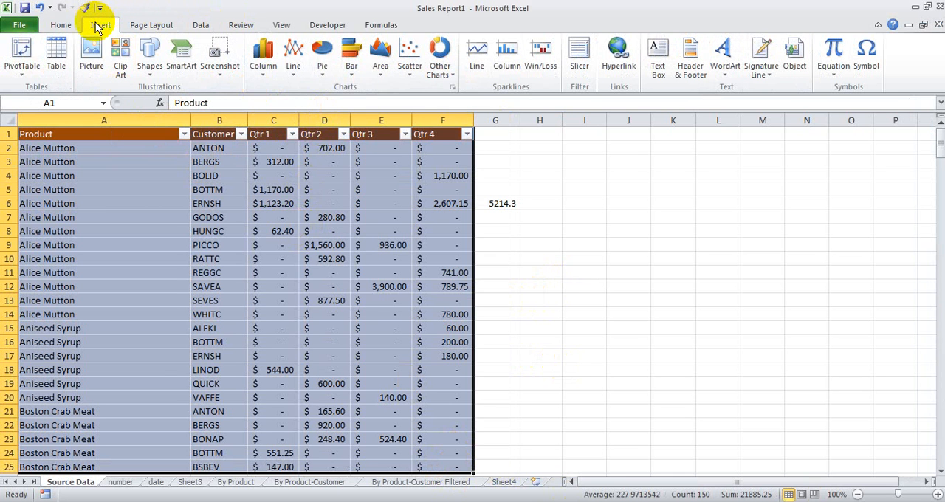
Step: Insert an exploded 2-D pie chart of the selected sales data and place it in the empty area beside the table
{"action": "left_click", "coordinate": [322, 67]}
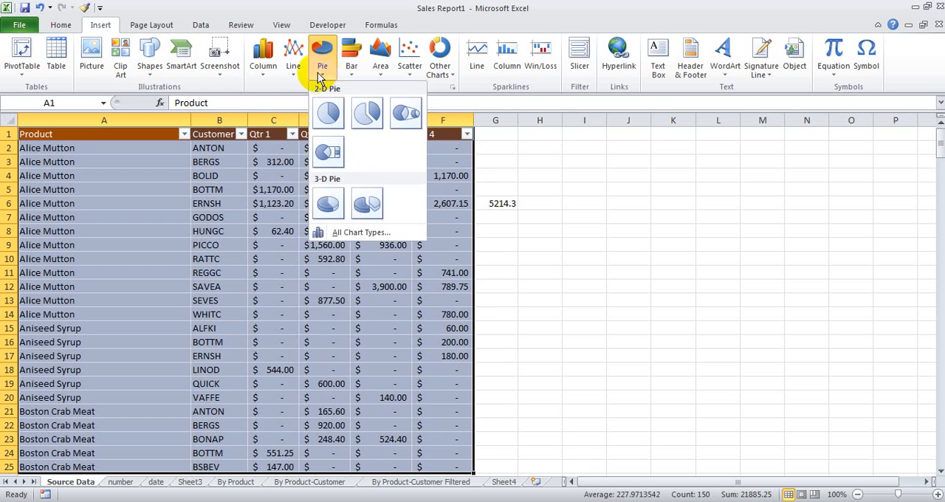
{"action": "left_click", "coordinate": [292, 71]}
{"action": "left_click", "coordinate": [264, 72]}
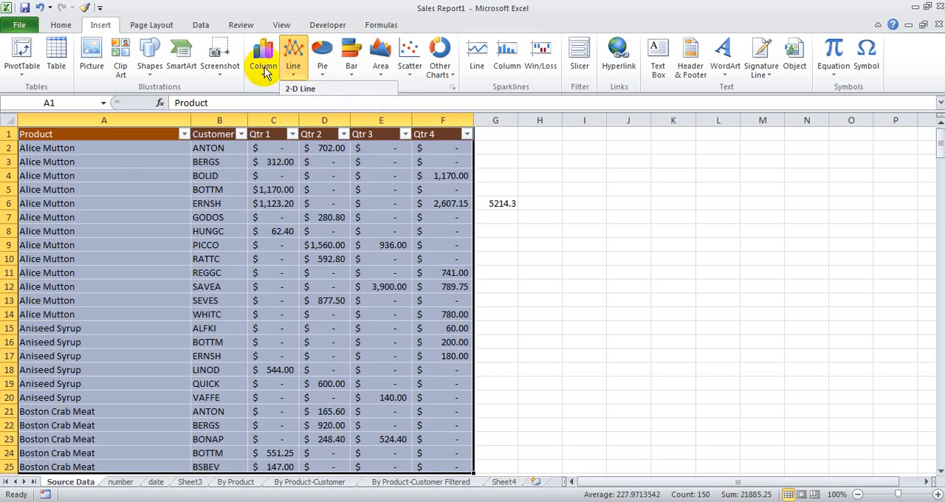
{"action": "left_click", "coordinate": [378, 74]}
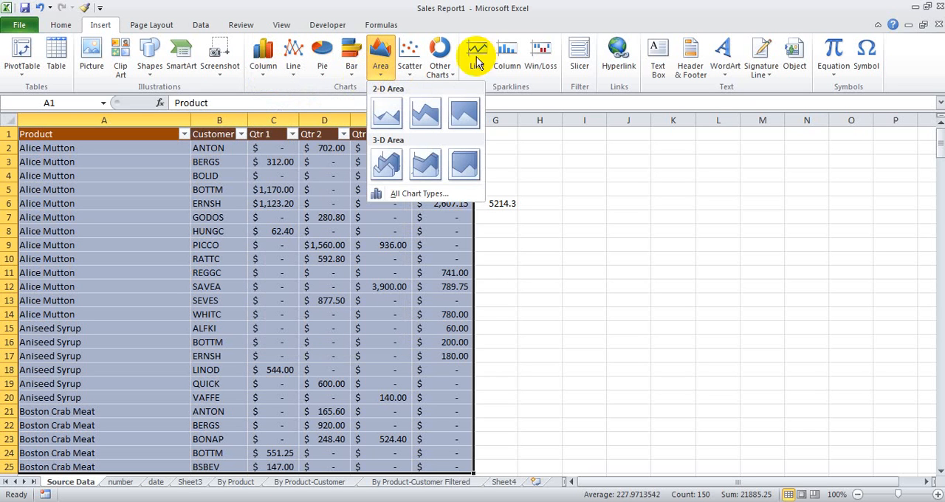
{"action": "left_click", "coordinate": [438, 65]}
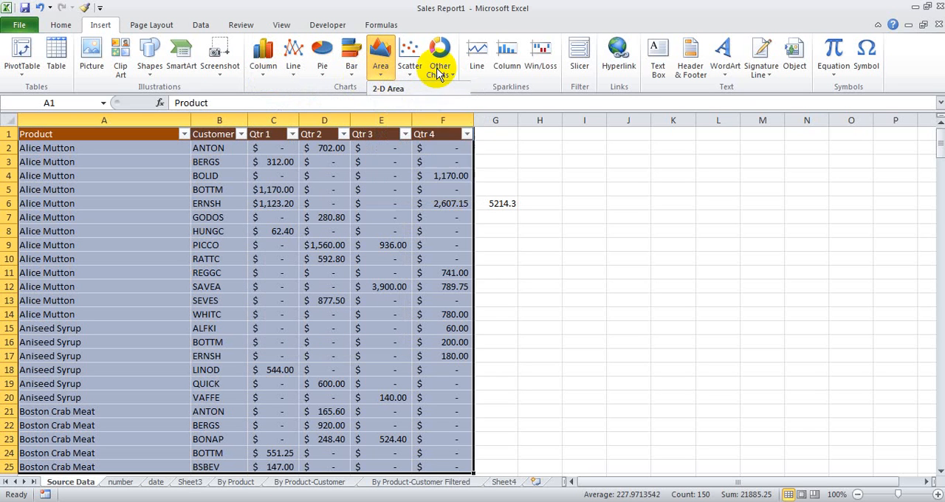
{"action": "left_click", "coordinate": [350, 70]}
{"action": "left_click", "coordinate": [323, 71]}
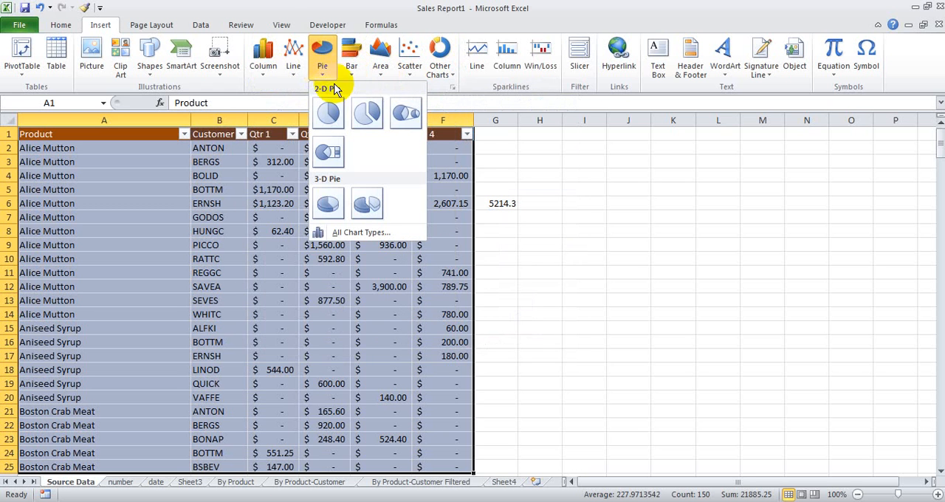
{"action": "left_click", "coordinate": [367, 113]}
{"action": "left_click_drag", "start_coordinate": [514, 221], "coordinate": [722, 244]}
Step: Format the pie chart's legend with a solid-line border and choose a dash type for it
{"action": "left_click", "coordinate": [784, 296]}
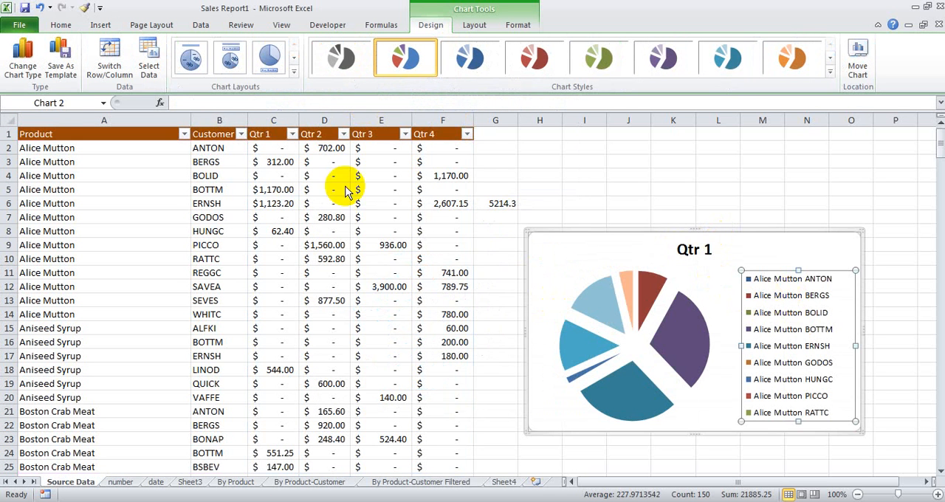
{"action": "key", "text": "ctrl+1"}
{"action": "left_click", "coordinate": [327, 134]}
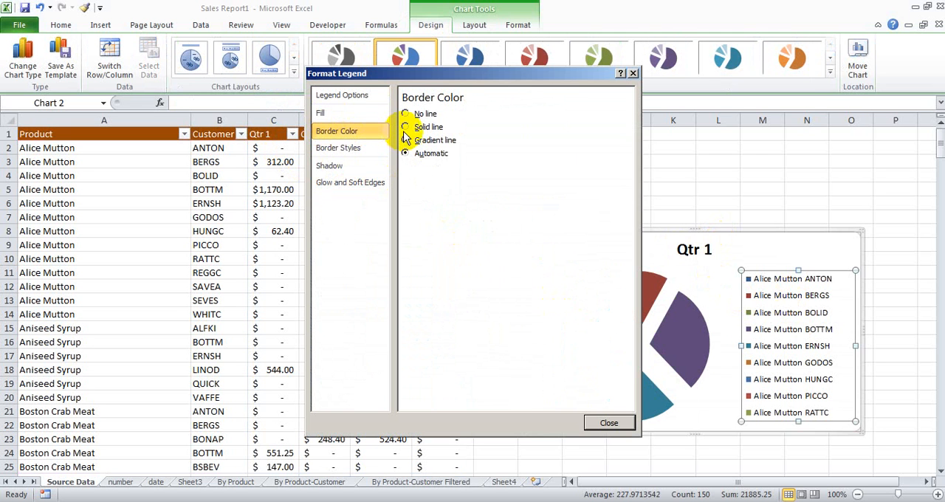
{"action": "left_click", "coordinate": [404, 127]}
{"action": "left_click", "coordinate": [331, 152]}
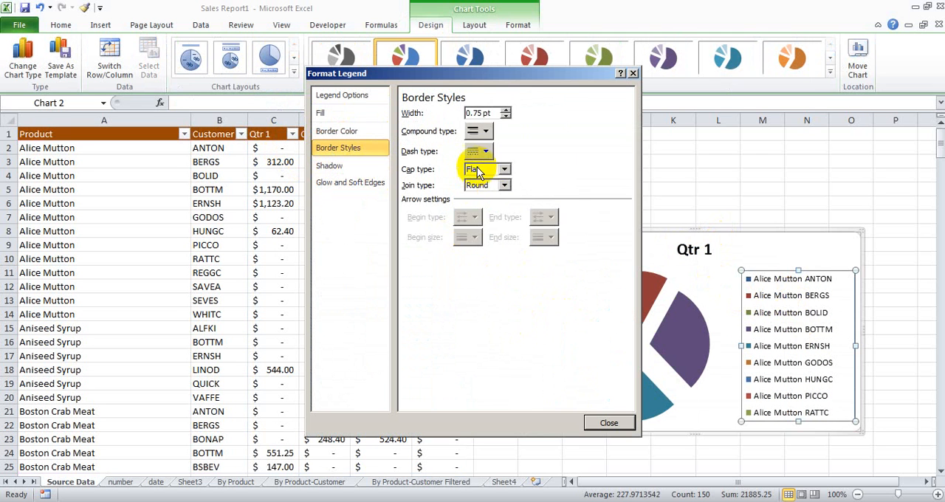
{"action": "left_click", "coordinate": [485, 151]}
{"action": "left_click", "coordinate": [487, 177]}
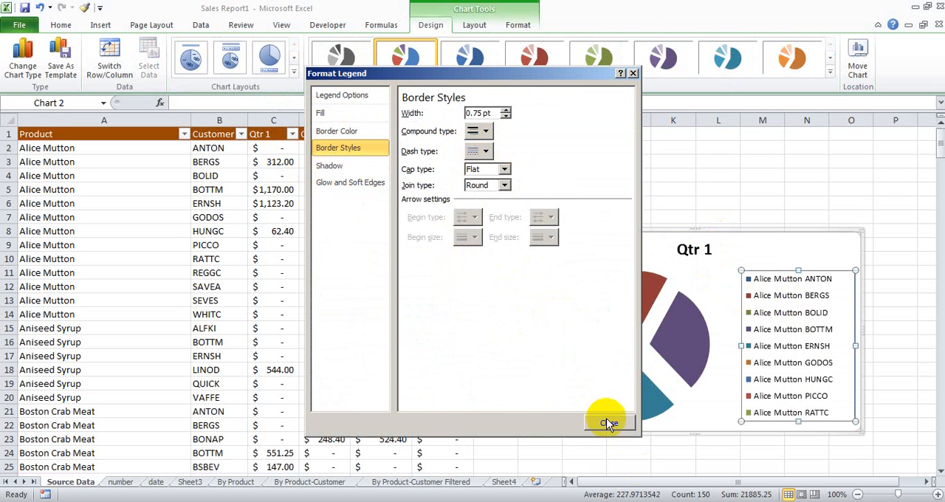
{"action": "left_click", "coordinate": [608, 423]}
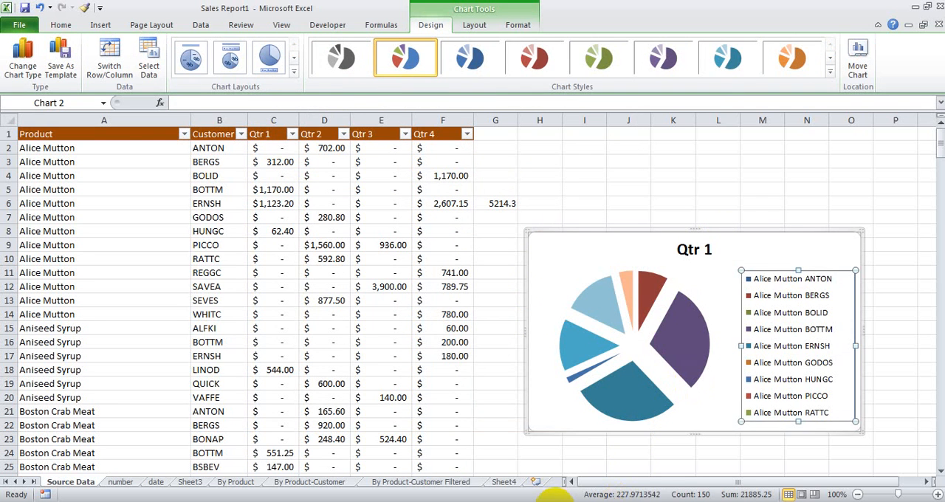
Step: Delete the pie chart and clear the contents of cell D7
{"action": "left_click", "coordinate": [313, 217]}
{"action": "left_click", "coordinate": [775, 286]}
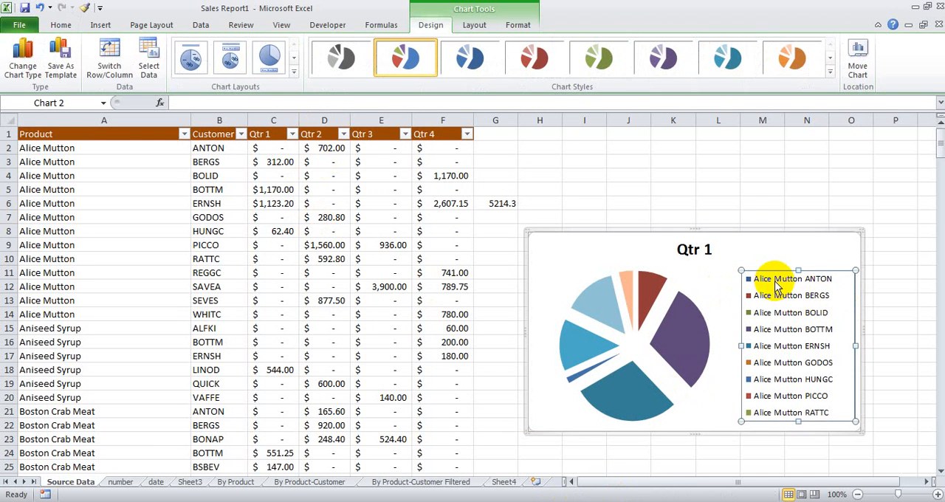
{"action": "key", "text": "Delete"}
{"action": "key", "text": "Delete"}
{"action": "left_click", "coordinate": [361, 217]}
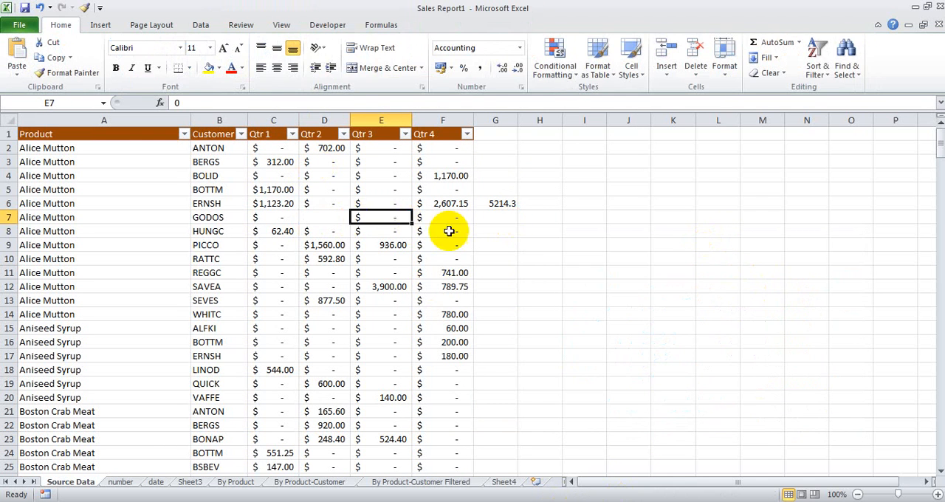
Step: Enter the sample texts asvf in L8, adbdfb in M12, sdb in K15 and b in K10
{"action": "left_click", "coordinate": [720, 231]}
{"action": "type", "text": "asvf"}
{"action": "left_click", "coordinate": [744, 283]}
{"action": "type", "text": "adbdfb"}
{"action": "left_click", "coordinate": [675, 327]}
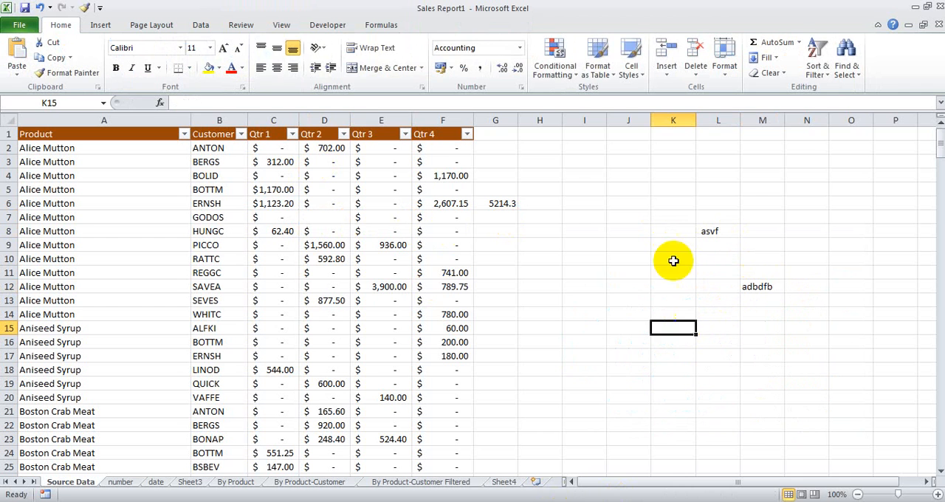
{"action": "type", "text": "sdb"}
{"action": "left_click", "coordinate": [671, 257]}
{"action": "type", "text": "b"}
{"action": "left_click", "coordinate": [533, 311]}
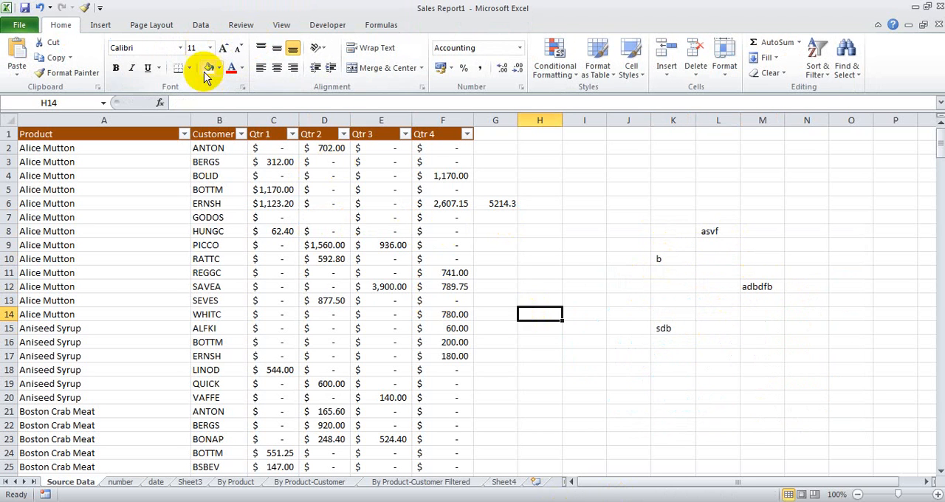
Step: Give cell L8 a yellow fill and set its font size to 16
{"action": "left_click", "coordinate": [707, 228]}
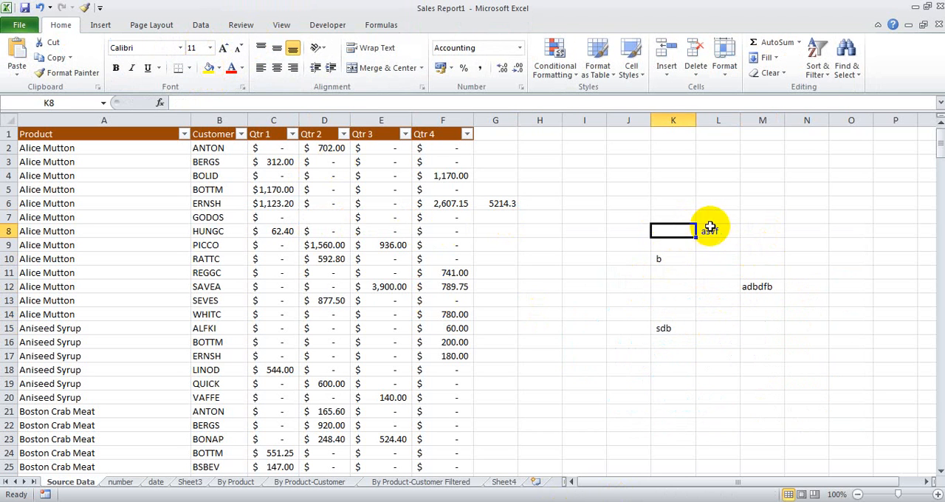
{"action": "left_click", "coordinate": [209, 68]}
{"action": "left_click", "coordinate": [223, 48]}
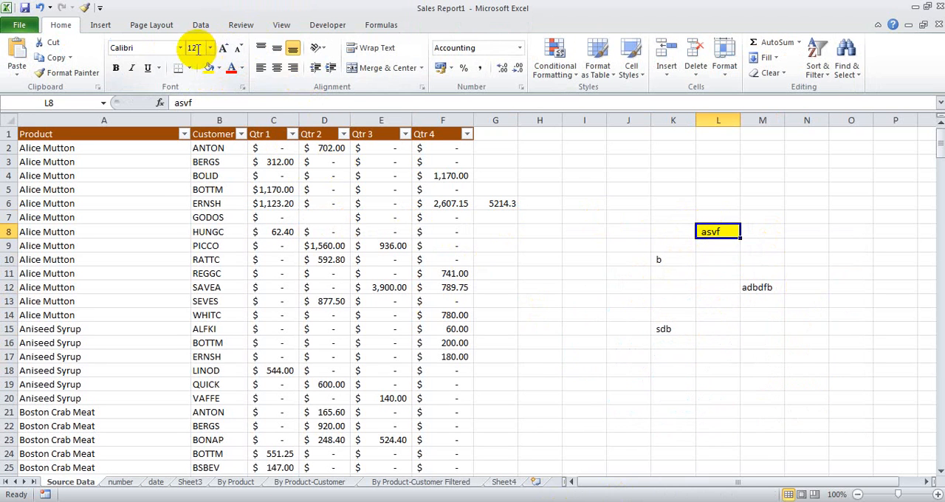
{"action": "left_click", "coordinate": [211, 49]}
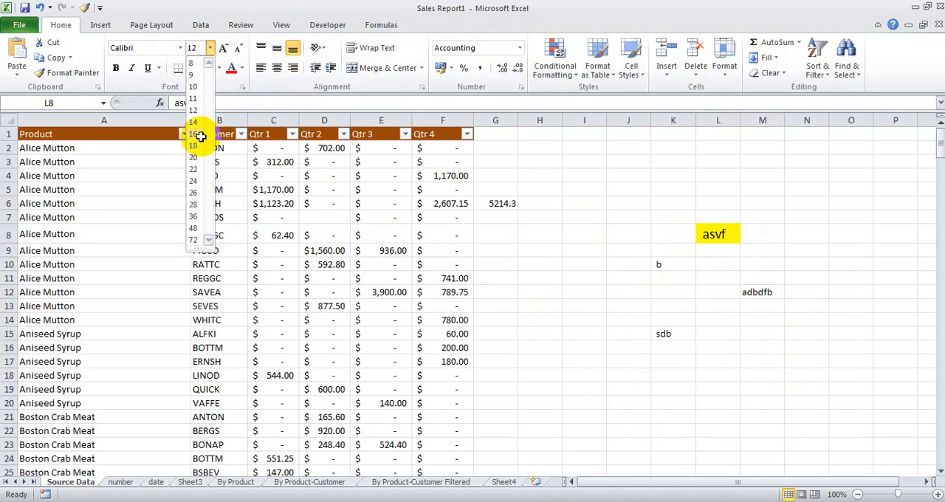
{"action": "left_click", "coordinate": [198, 137]}
{"action": "left_click", "coordinate": [747, 254]}
{"action": "left_click", "coordinate": [713, 238]}
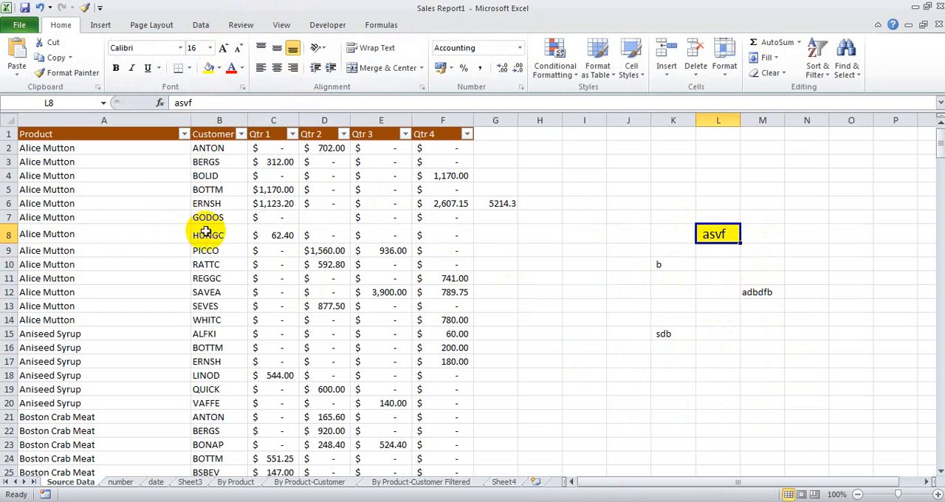
Step: Try a yellow fill on the product cells A8:A12 and undo it
{"action": "left_click_drag", "start_coordinate": [46, 217], "coordinate": [56, 306]}
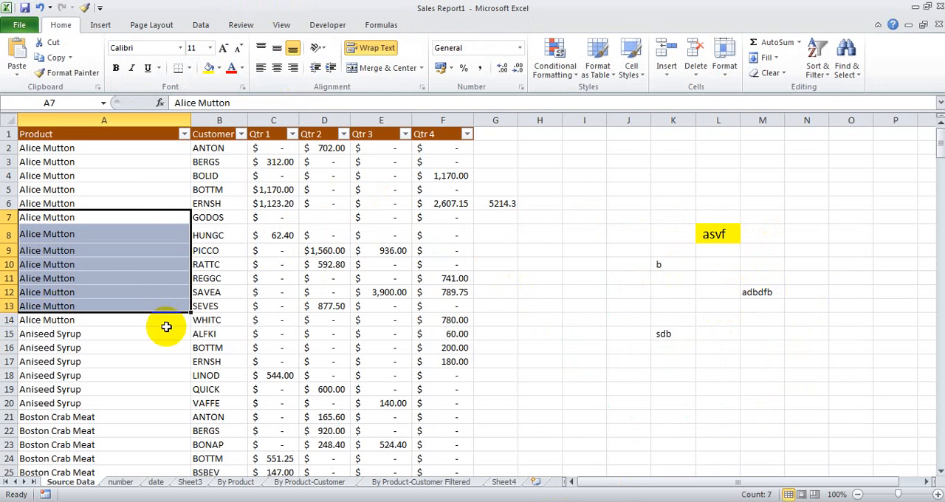
{"action": "left_click", "coordinate": [725, 233]}
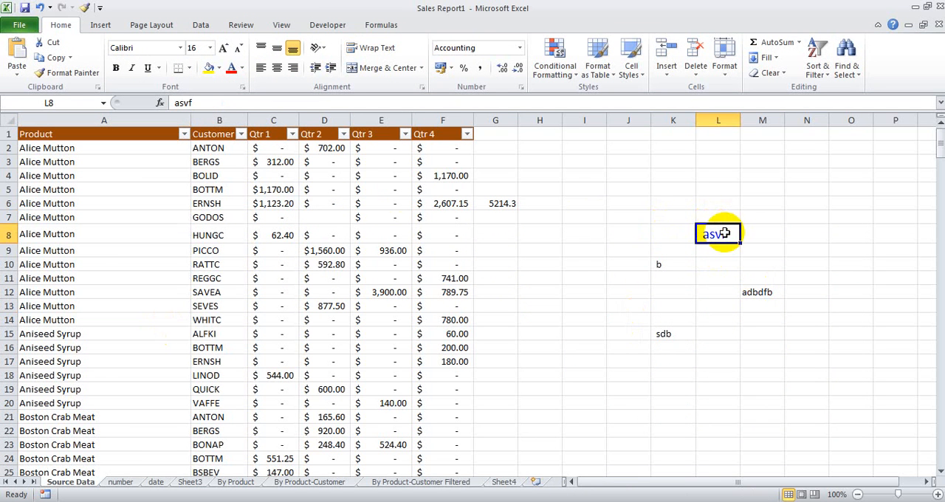
{"action": "left_click_drag", "start_coordinate": [93, 234], "coordinate": [93, 294]}
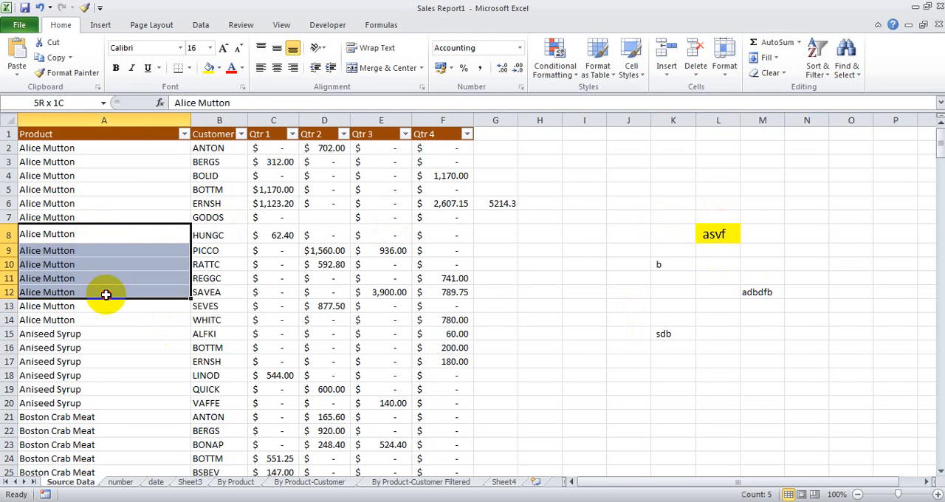
{"action": "left_click", "coordinate": [206, 70]}
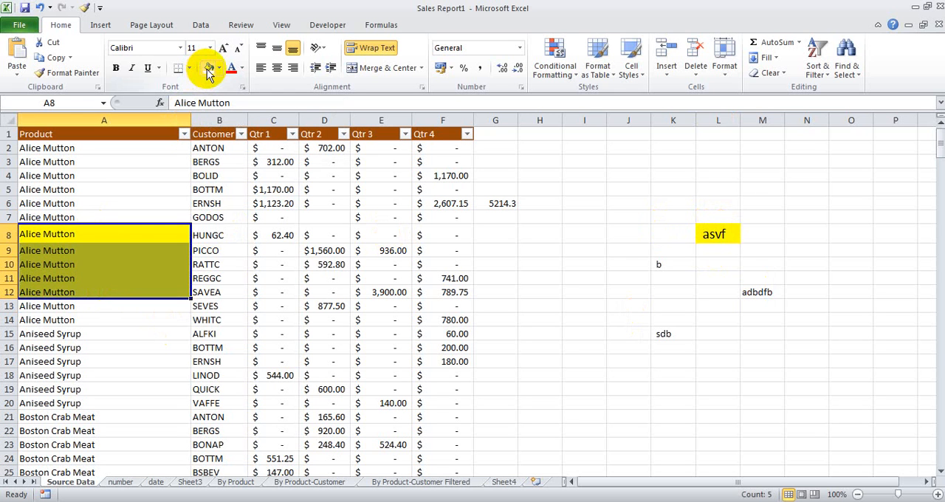
{"action": "key", "text": "ctrl+z"}
Step: Copy the formatting of cell L8 onto the product cells A7:A14 with Format Painter
{"action": "left_click", "coordinate": [709, 238]}
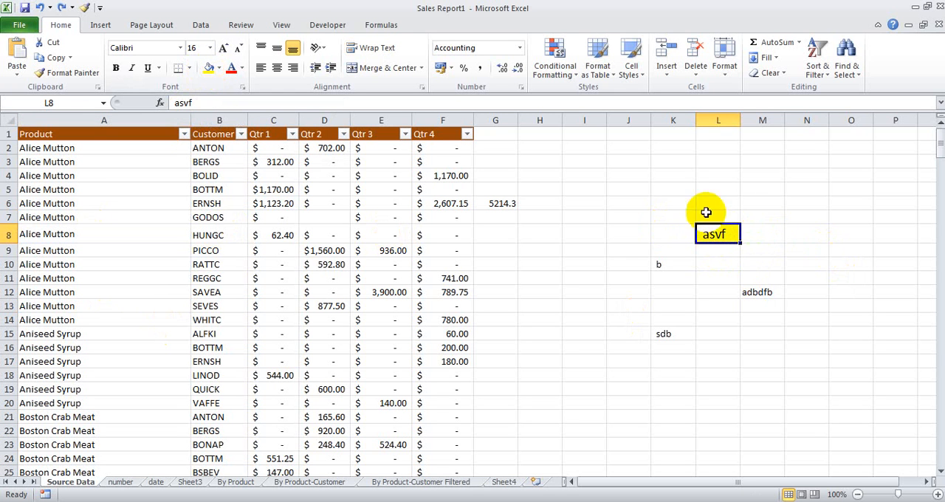
{"action": "left_click", "coordinate": [83, 7]}
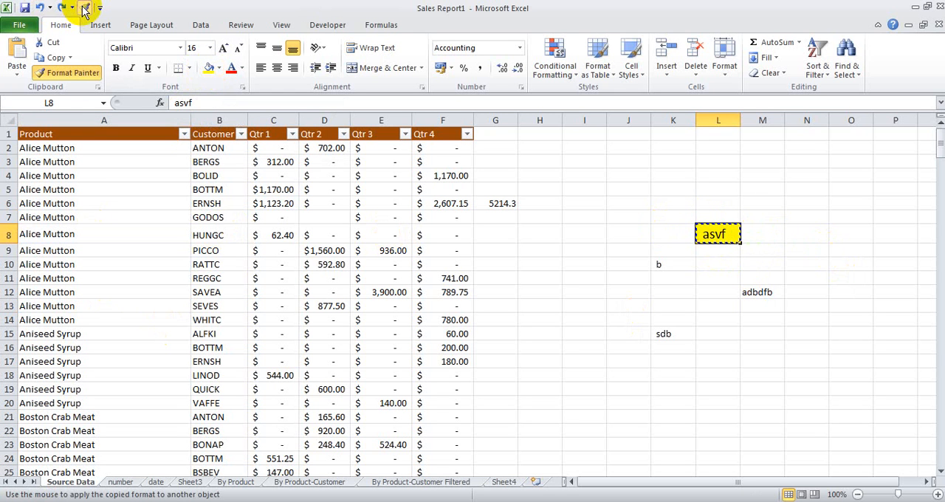
{"action": "left_click_drag", "start_coordinate": [74, 217], "coordinate": [85, 317]}
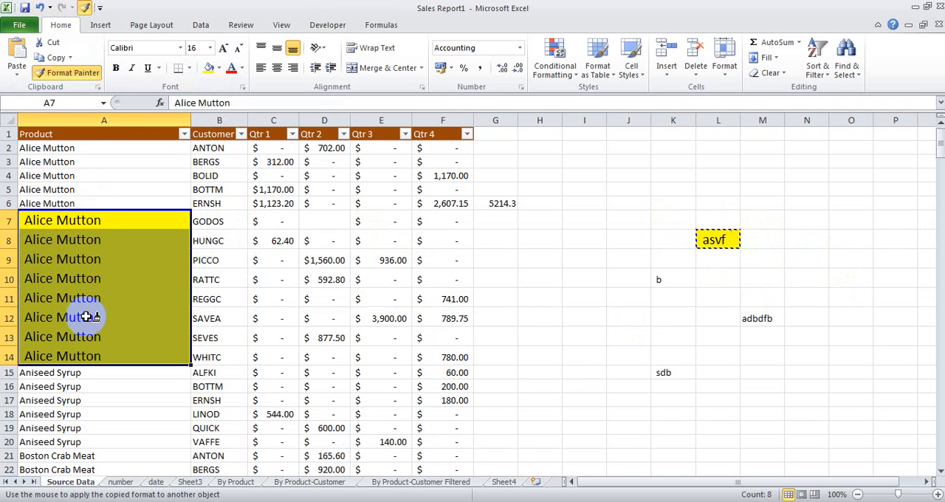
{"action": "key", "text": "Escape"}
{"action": "left_click", "coordinate": [63, 219]}
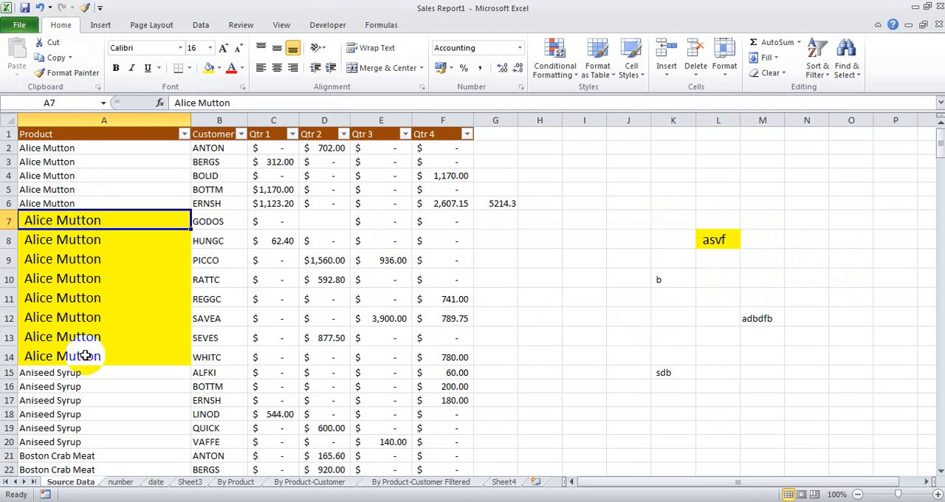
Step: Append the text sdvdfvdfbnva to the product name Aniseed Syrup in cell A19
{"action": "scroll", "coordinate": [89, 352], "scroll_direction": "down", "scroll_amount": 3}
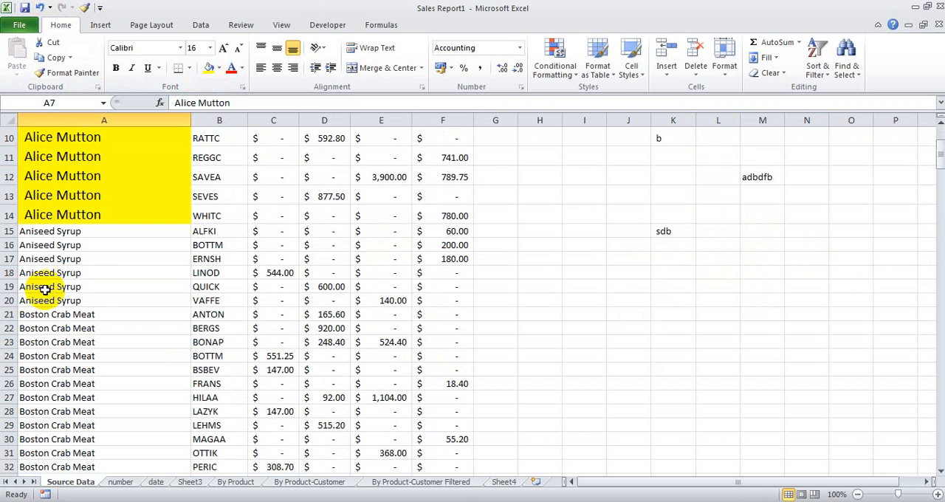
{"action": "double_click", "coordinate": [91, 287]}
{"action": "left_click", "coordinate": [108, 308]}
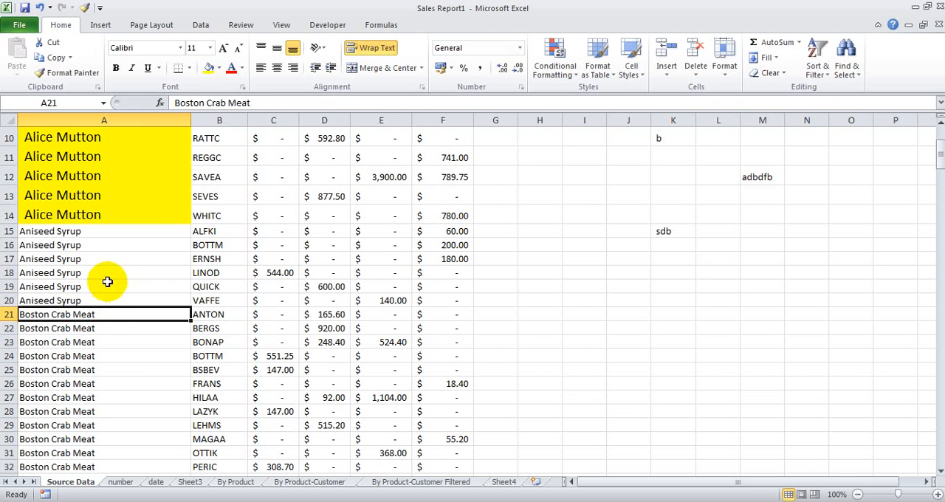
{"action": "double_click", "coordinate": [102, 288]}
{"action": "type", "text": "sdv"}
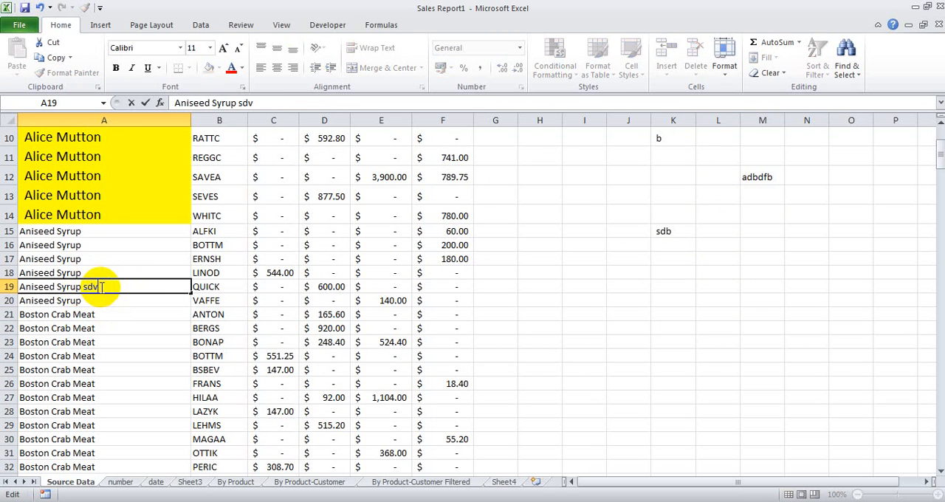
{"action": "type", "text": "dfvdfbnva"}
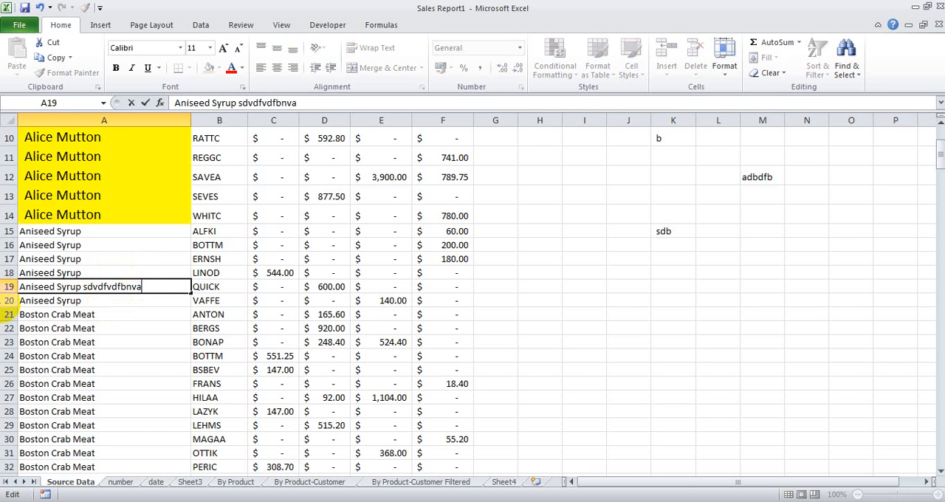
Step: Increase the height of row 19 to about three times that of its neighbouring rows
{"action": "left_click", "coordinate": [8, 288]}
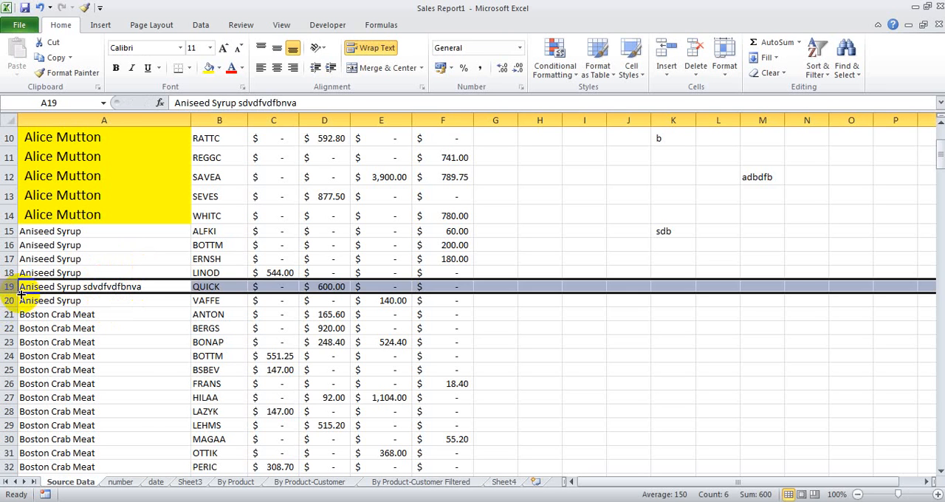
{"action": "left_click_drag", "start_coordinate": [15, 293], "coordinate": [67, 322]}
{"action": "left_click", "coordinate": [85, 314]}
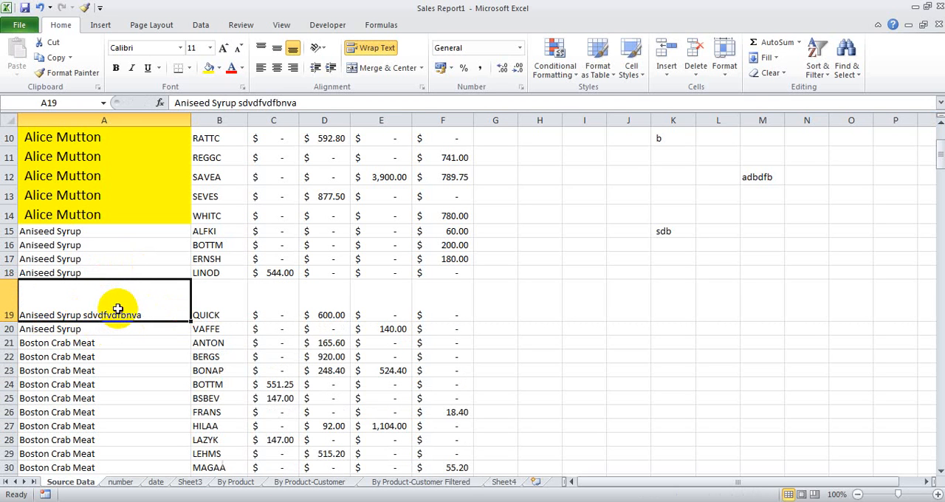
Step: Try to carry cell A19's formatting and height over to product cells A21:A27 and A18 with Format Painter
{"action": "left_click", "coordinate": [83, 9]}
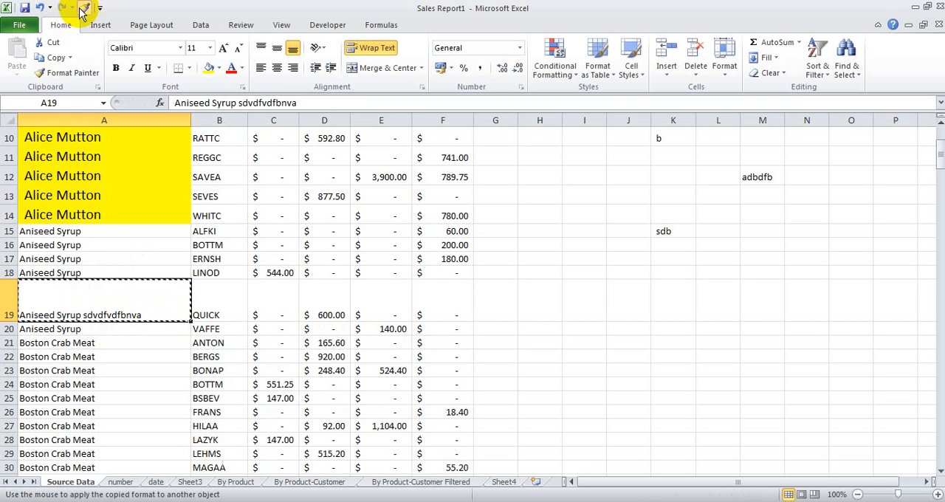
{"action": "left_click_drag", "start_coordinate": [116, 344], "coordinate": [125, 424]}
{"action": "left_click", "coordinate": [119, 309]}
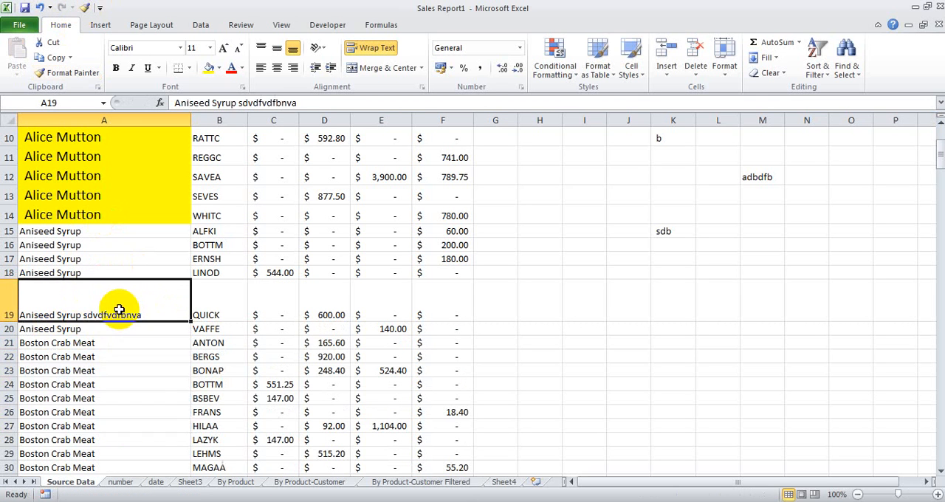
{"action": "left_click", "coordinate": [84, 9]}
{"action": "left_click", "coordinate": [123, 271]}
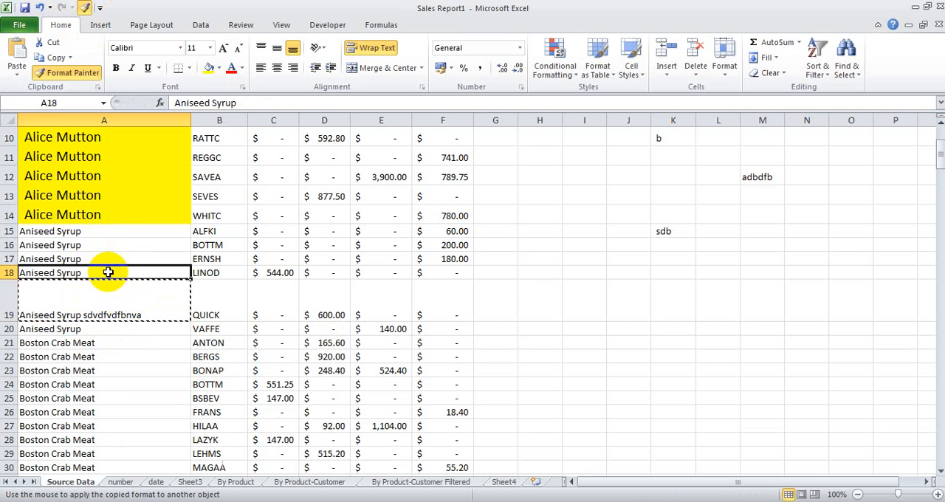
{"action": "left_click", "coordinate": [119, 304]}
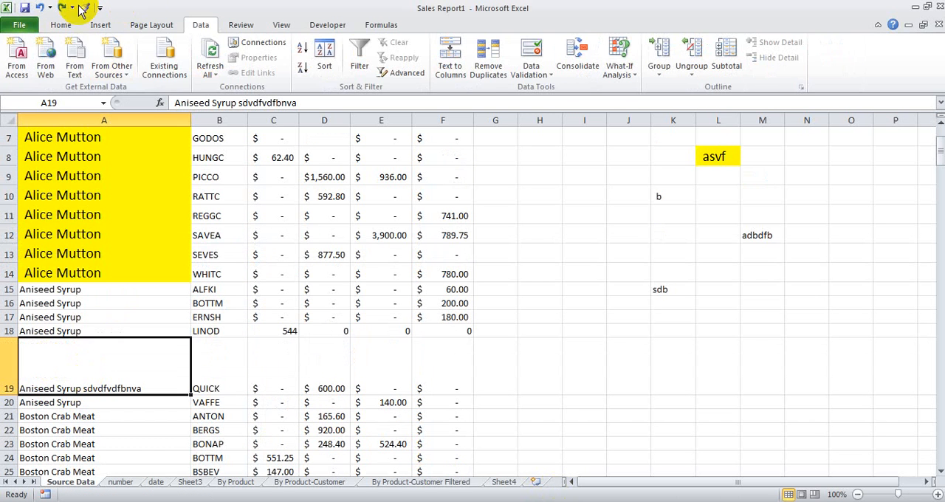
Step: Try to apply the formatting of the single cell A19 to the whole of row 18 with Format Painter
{"action": "left_click", "coordinate": [83, 9]}
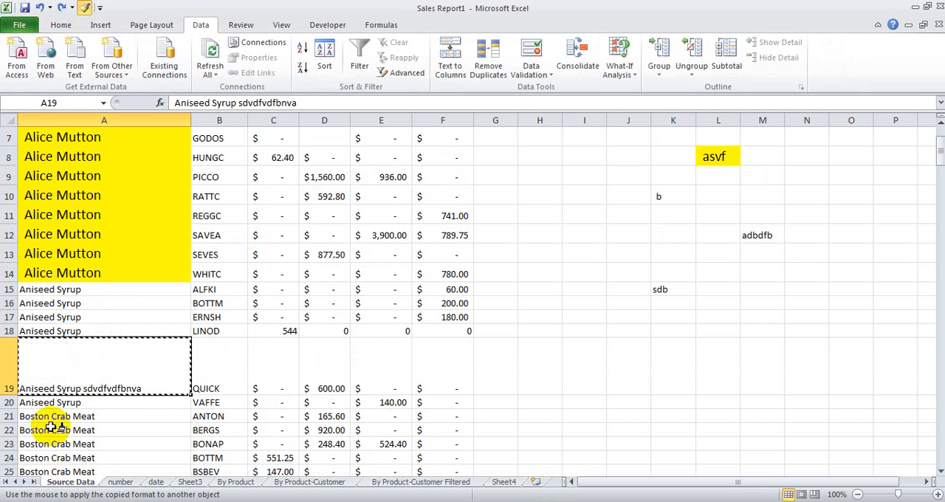
{"action": "left_click", "coordinate": [7, 330]}
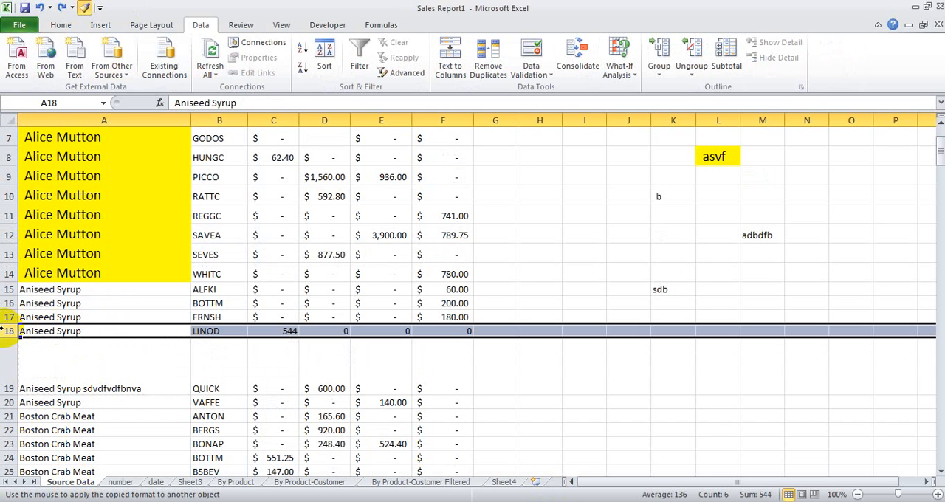
{"action": "left_click", "coordinate": [50, 373]}
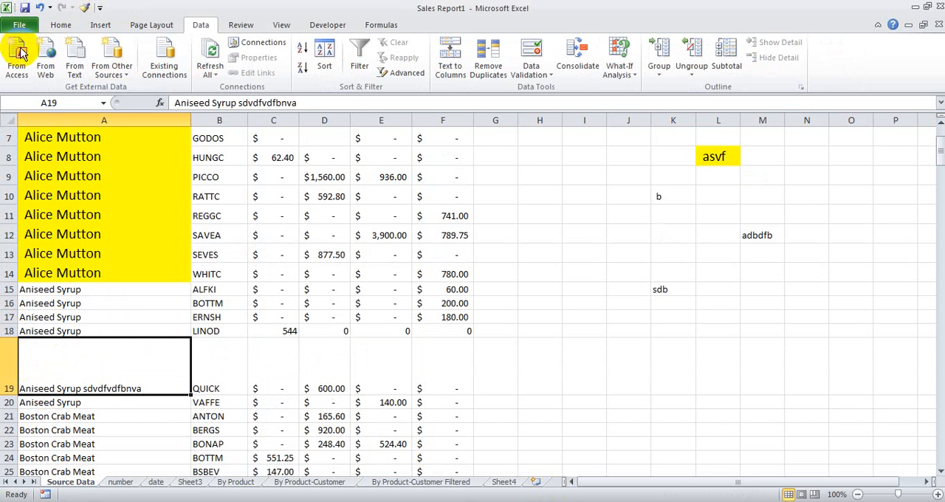
Step: Copy the formatting and height of the entire row 19 onto row 18 with Format Painter
{"action": "left_click", "coordinate": [9, 362]}
{"action": "left_click", "coordinate": [83, 7]}
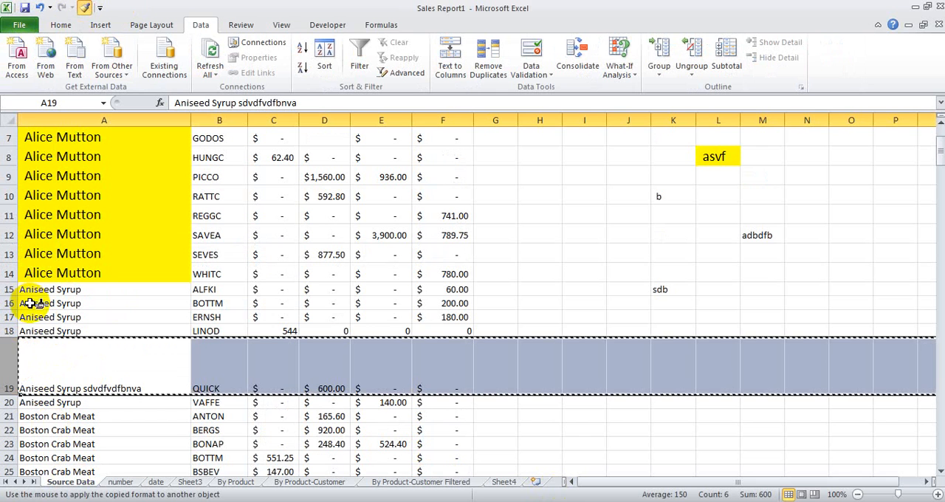
{"action": "left_click", "coordinate": [8, 330]}
{"action": "left_click", "coordinate": [45, 369]}
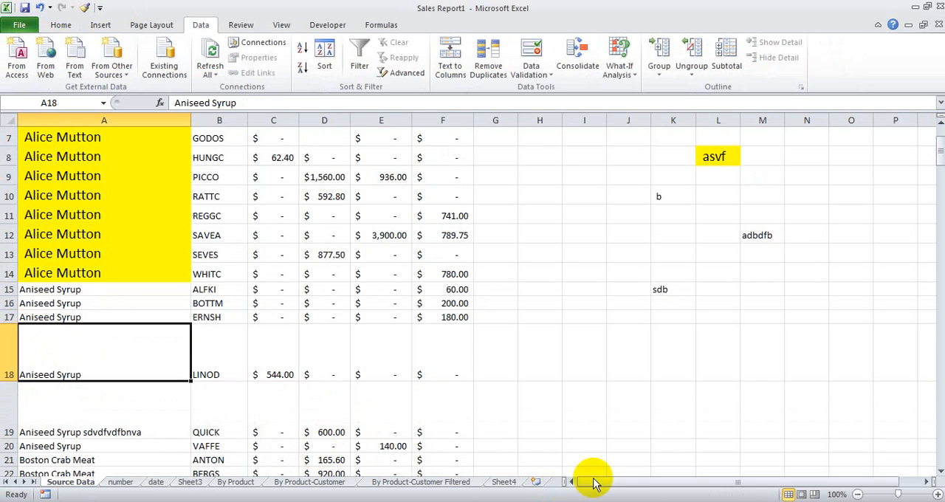